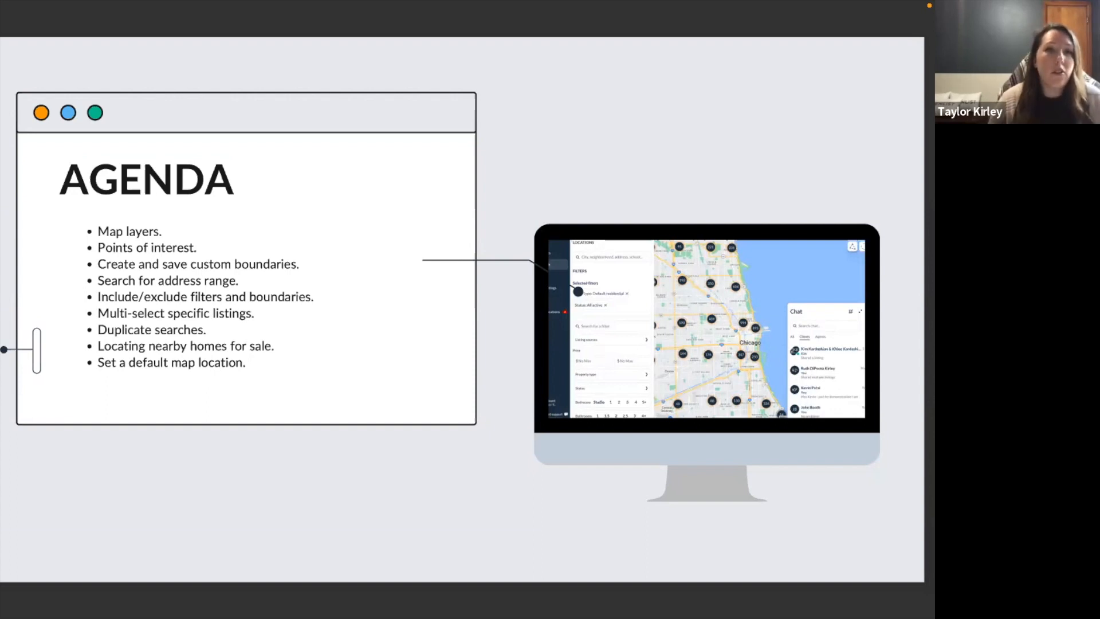
Advance from the Agenda to the train-stop client-request slide, then bring the listings browser forward.
key(Right)
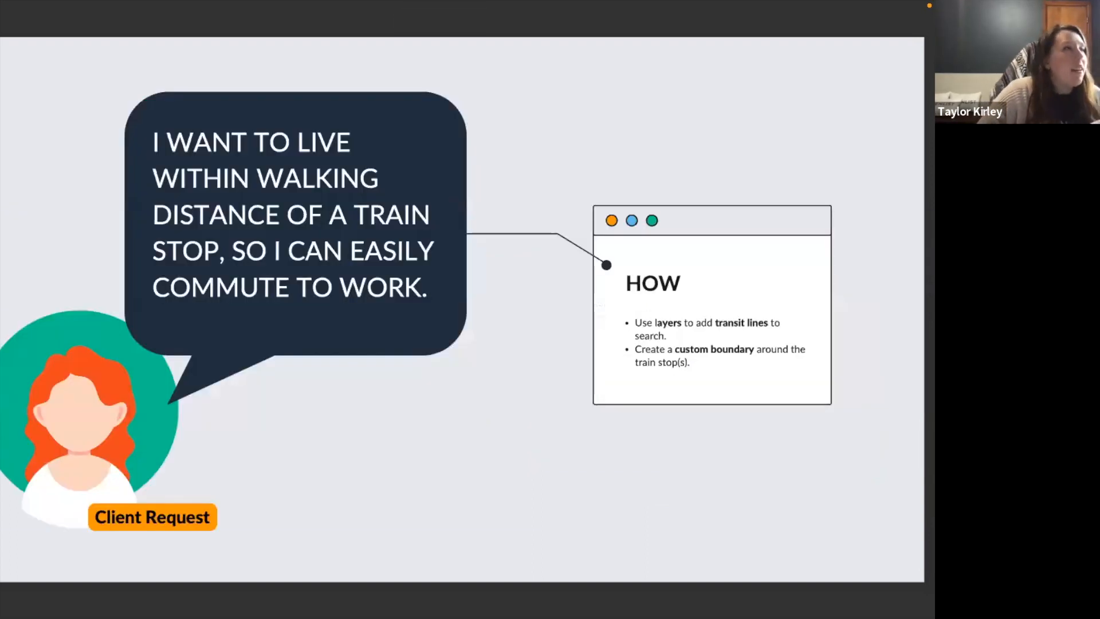
mouse_move(165, 615)
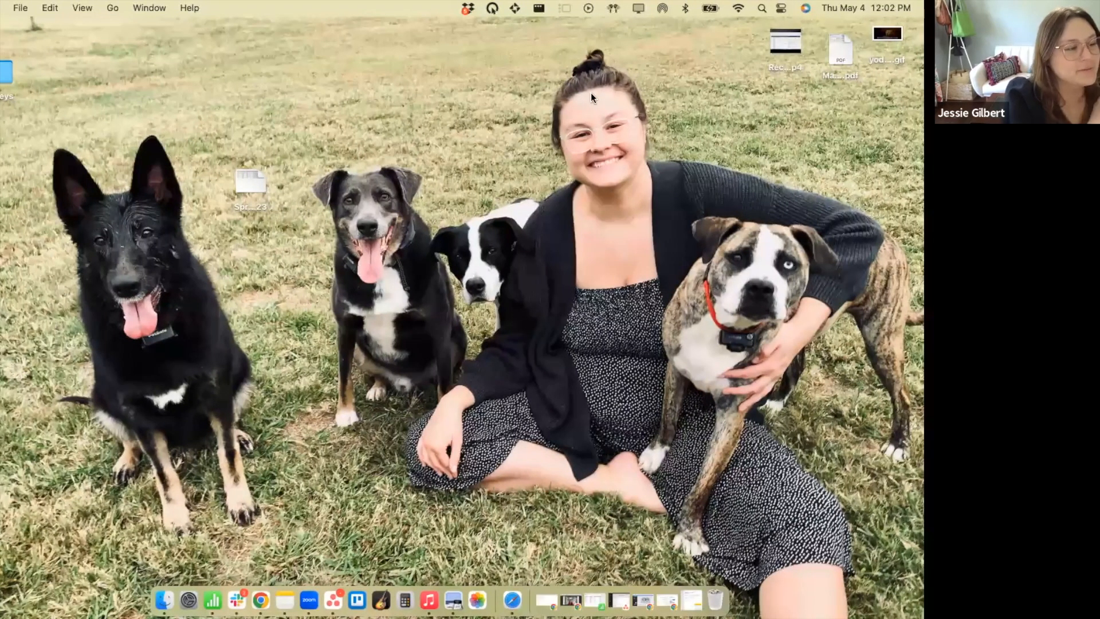
key(ctrl+Left)
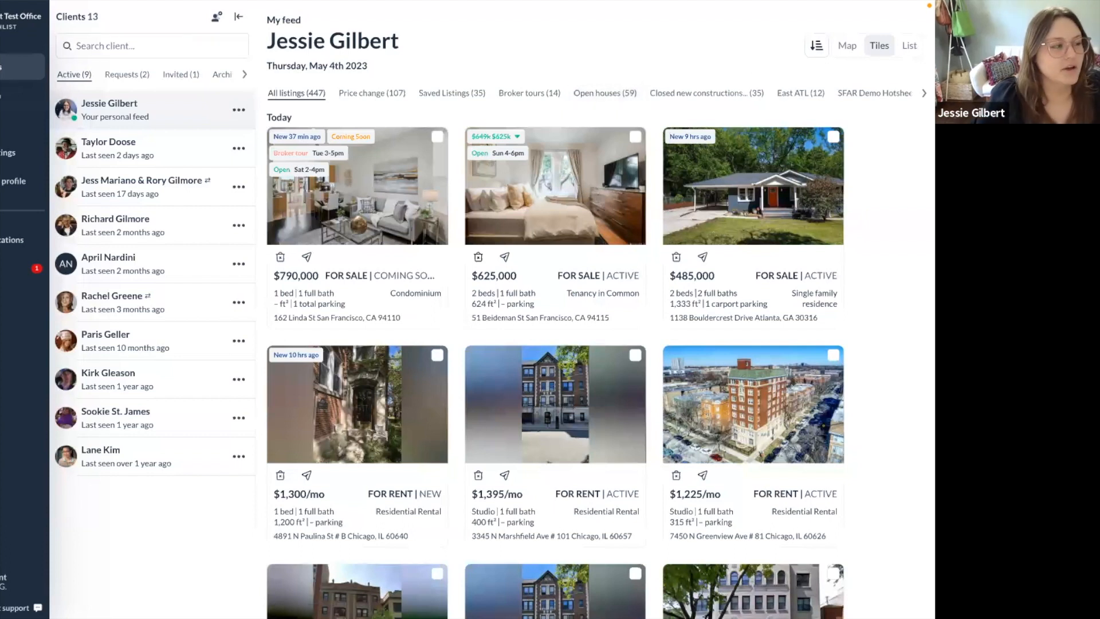
Open the map search, switch the market to MRED (Northern Illinois), and show layer options.
click(10, 98)
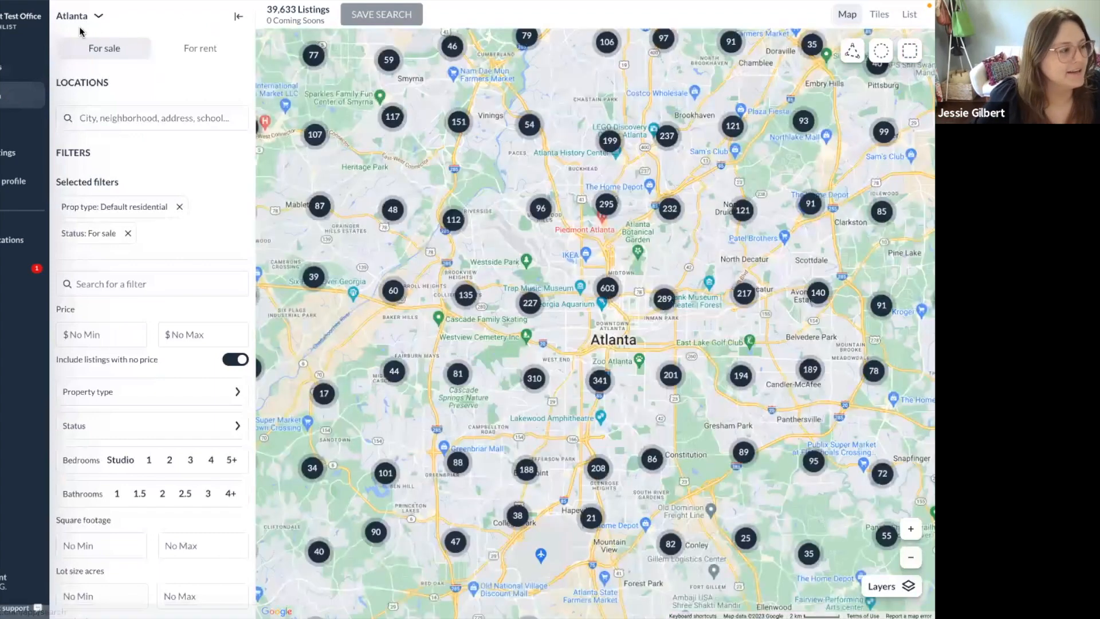
click(84, 16)
click(86, 46)
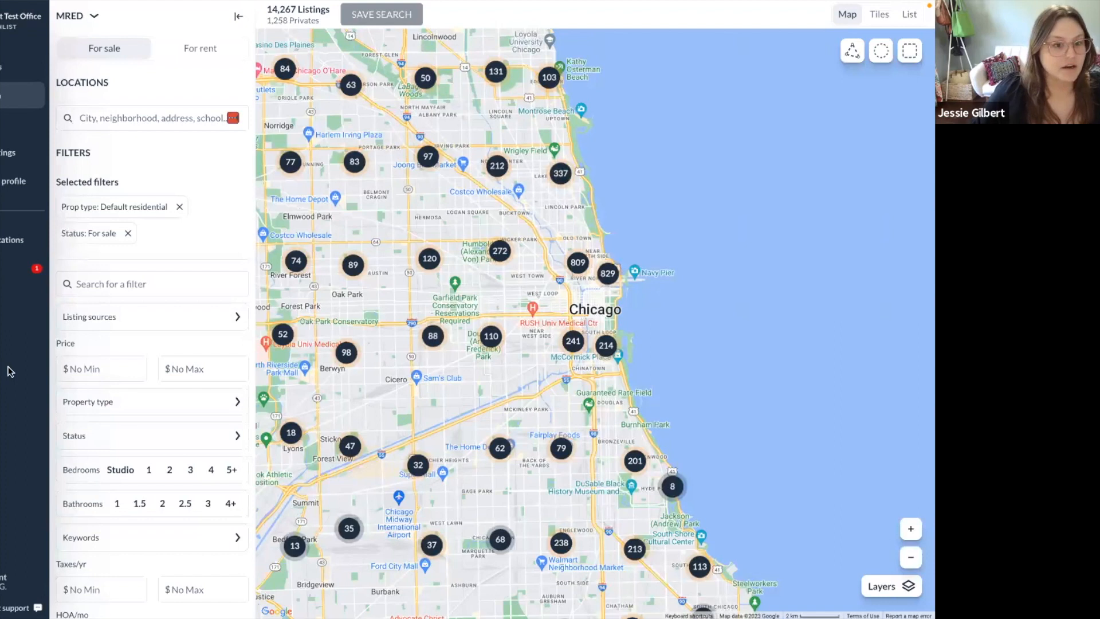
click(899, 588)
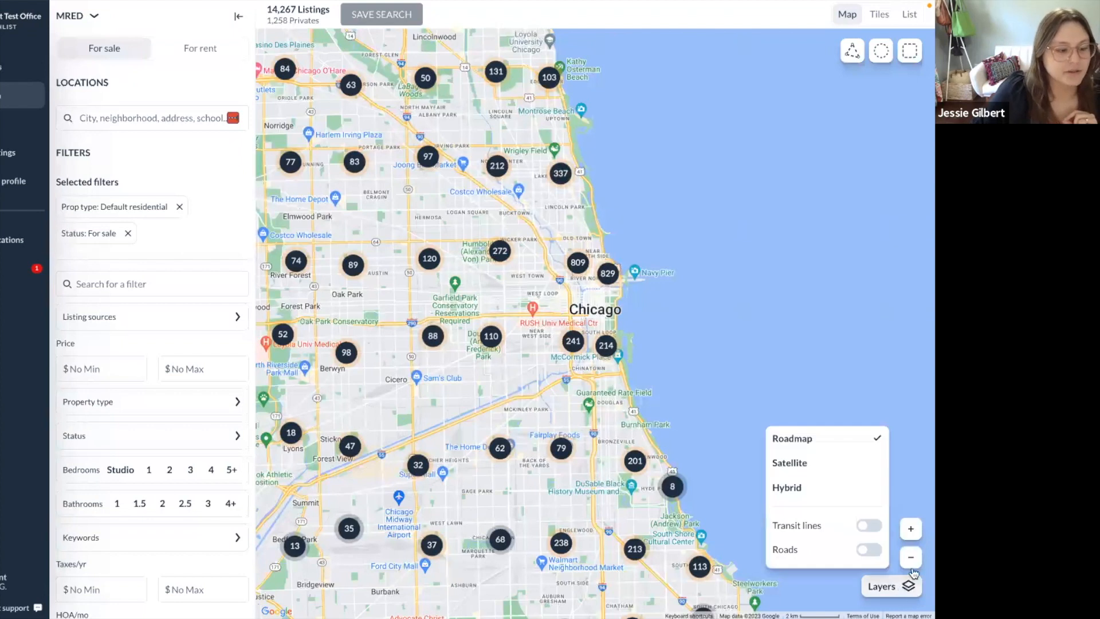
Turn on the Transit lines layer and zoom the map in toward the West Loop.
click(869, 528)
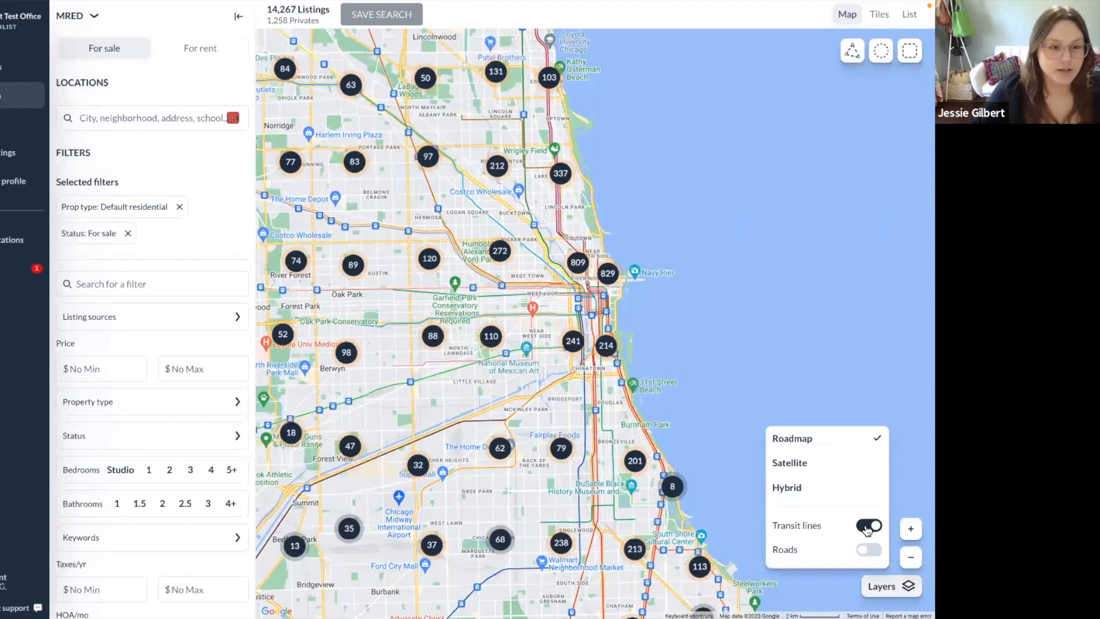
click(724, 416)
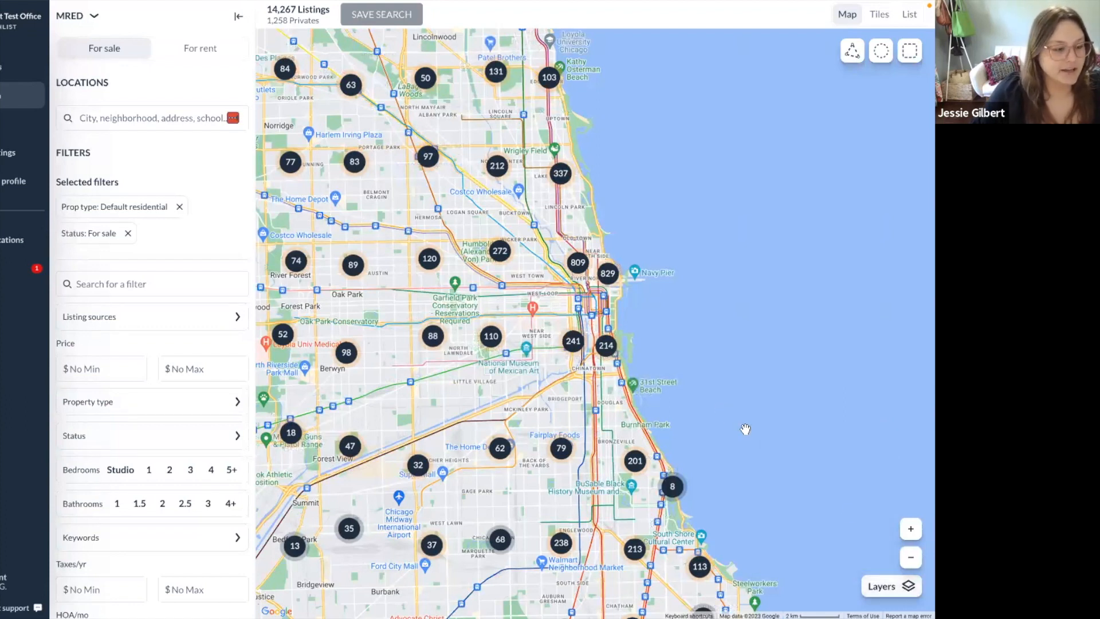
click(911, 528)
click(911, 528)
click(911, 528)
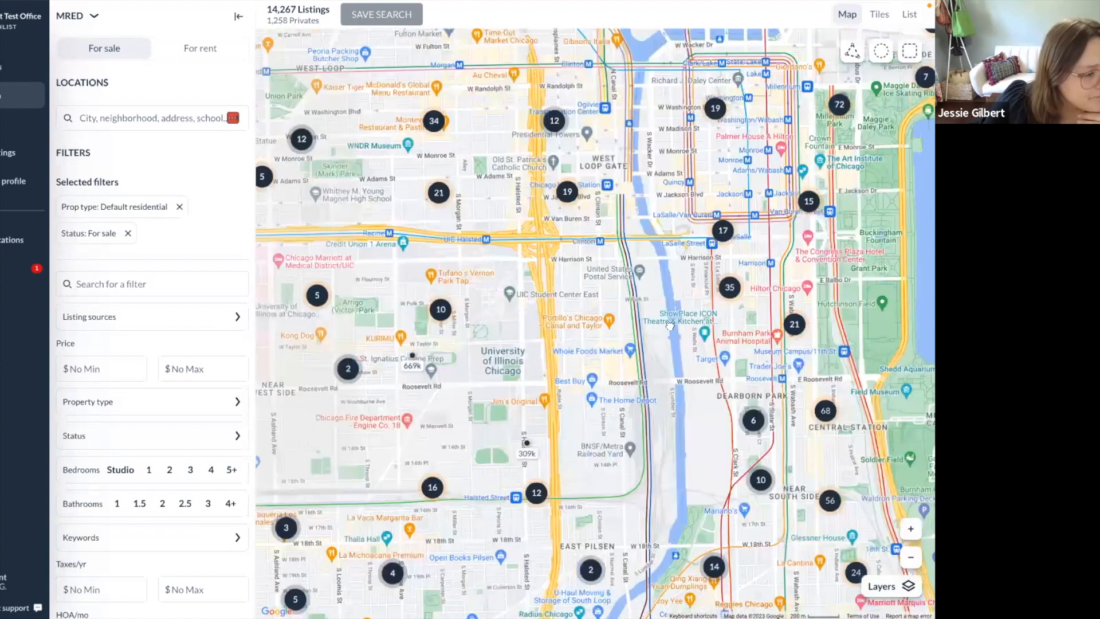
scroll(669, 325, up, 2)
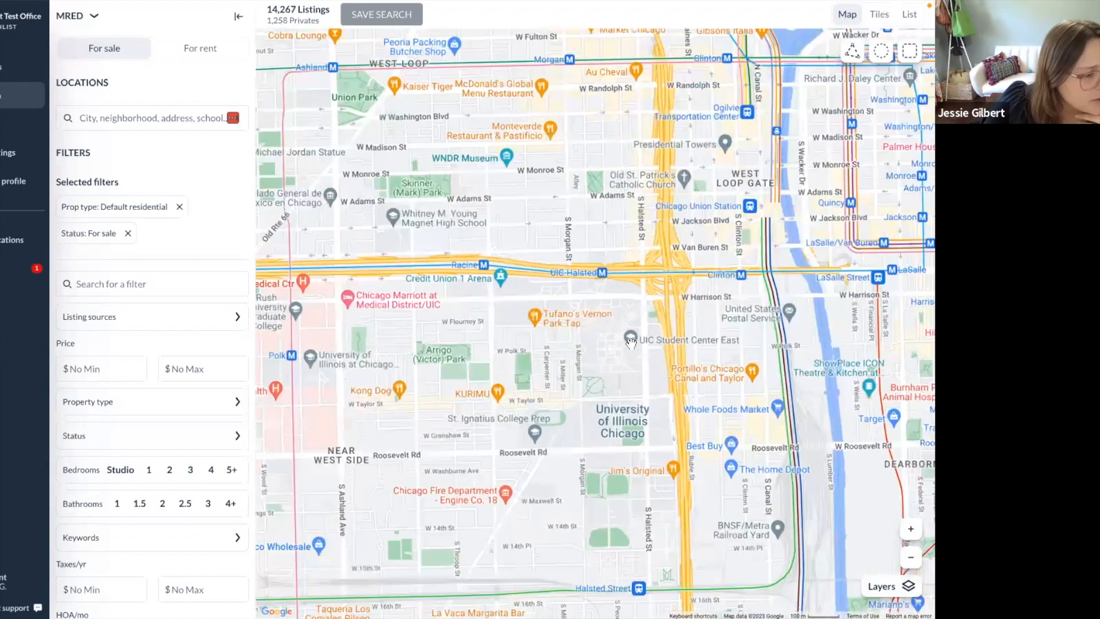
Pan to the Racine and UIC-Halsted Blue Line stops and start drawing a custom boundary.
drag(631, 343, 641, 378)
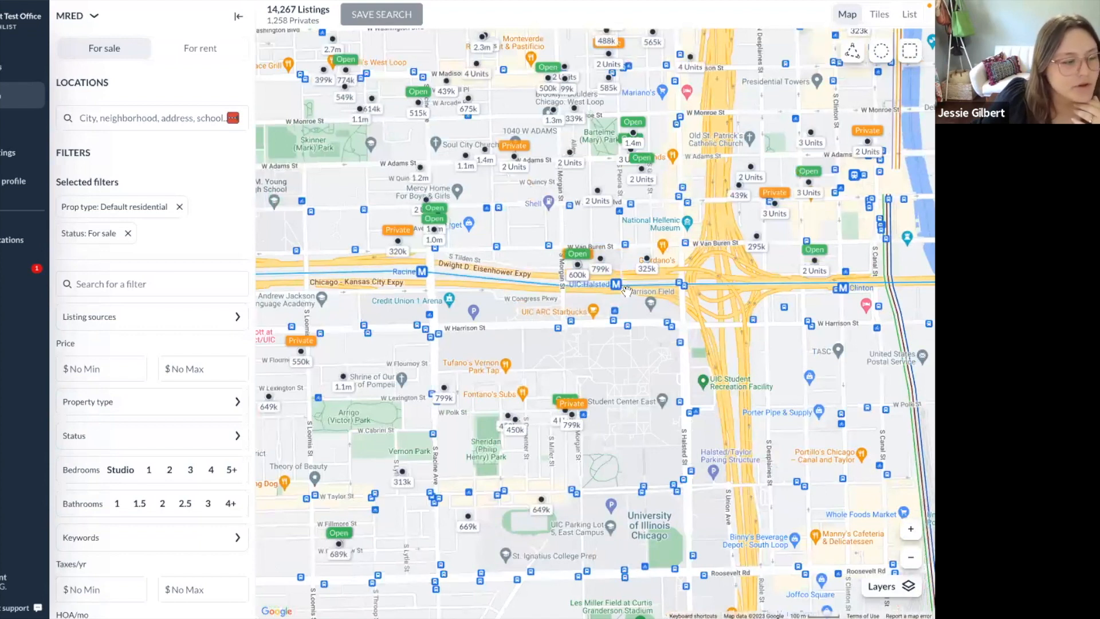
drag(618, 310, 657, 350)
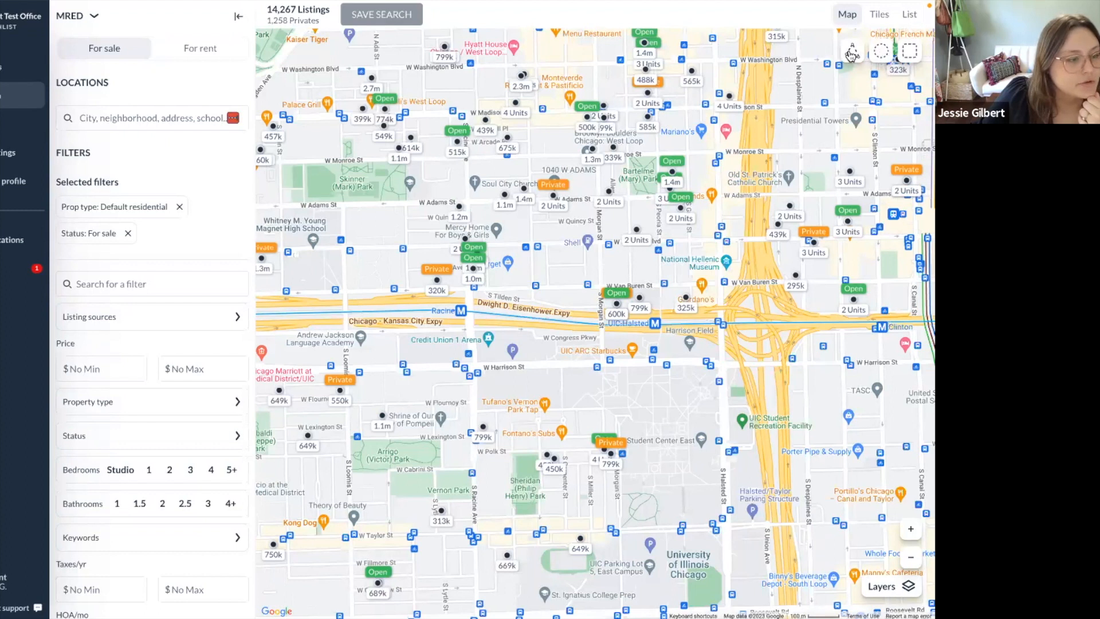
drag(597, 276, 770, 256)
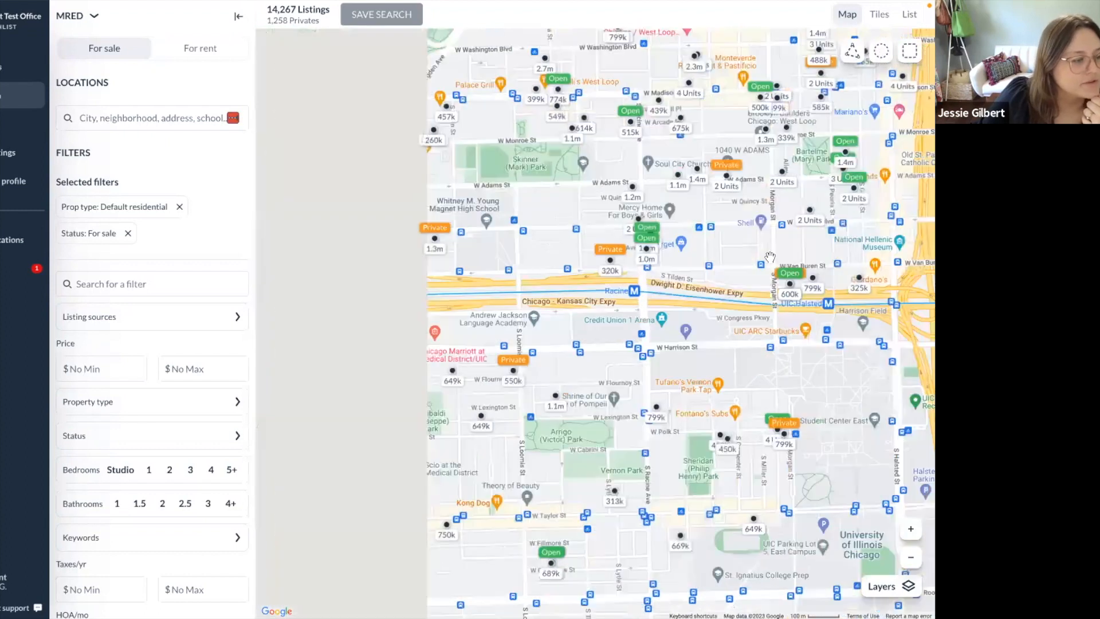
click(853, 53)
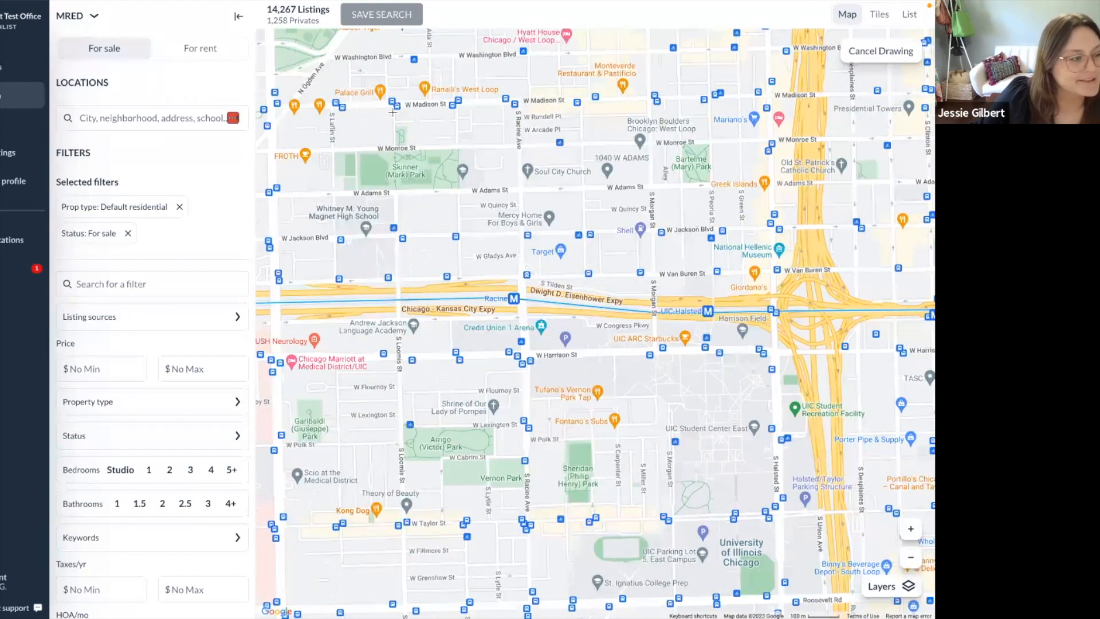
Outline UIC-Halsted freehand and circle the Illinois Medical District stop, narrowing results to 52 listings.
mouse_move(394, 109)
mouse_down()
mouse_move(403, 508)
mouse_move(782, 512)
mouse_move(775, 172)
mouse_move(636, 101)
mouse_move(430, 95)
mouse_move(391, 106)
mouse_up()
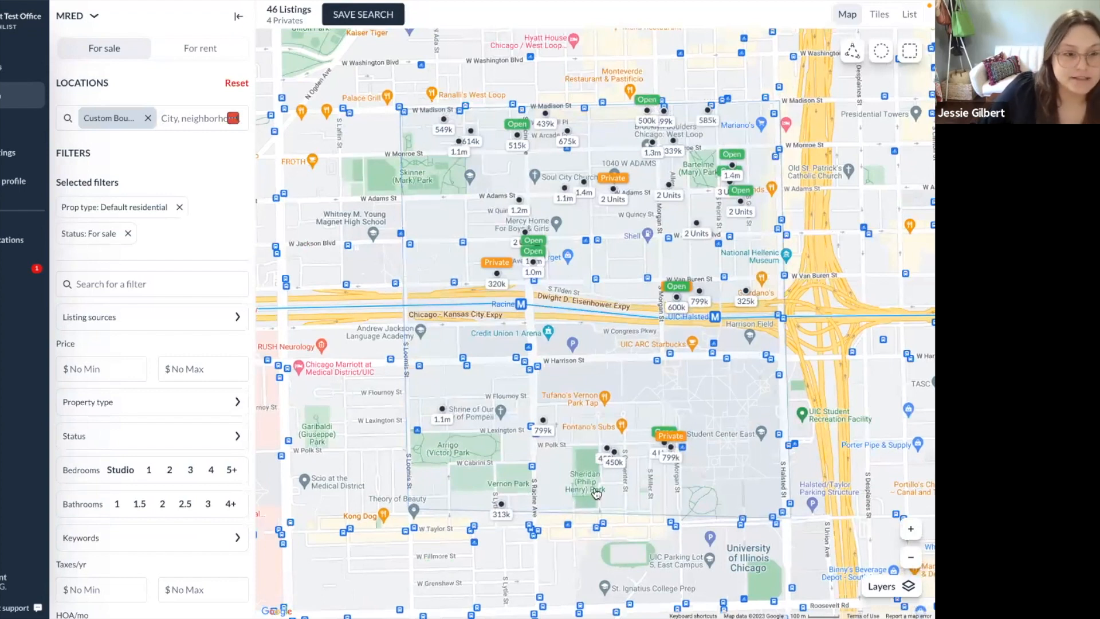
drag(395, 320, 807, 290)
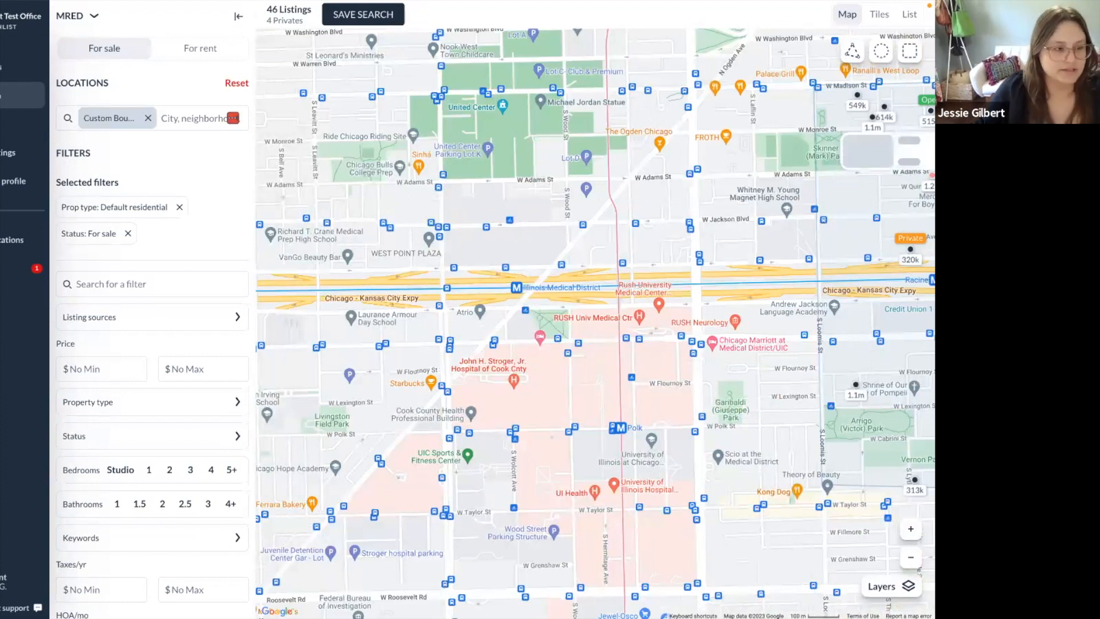
click(881, 57)
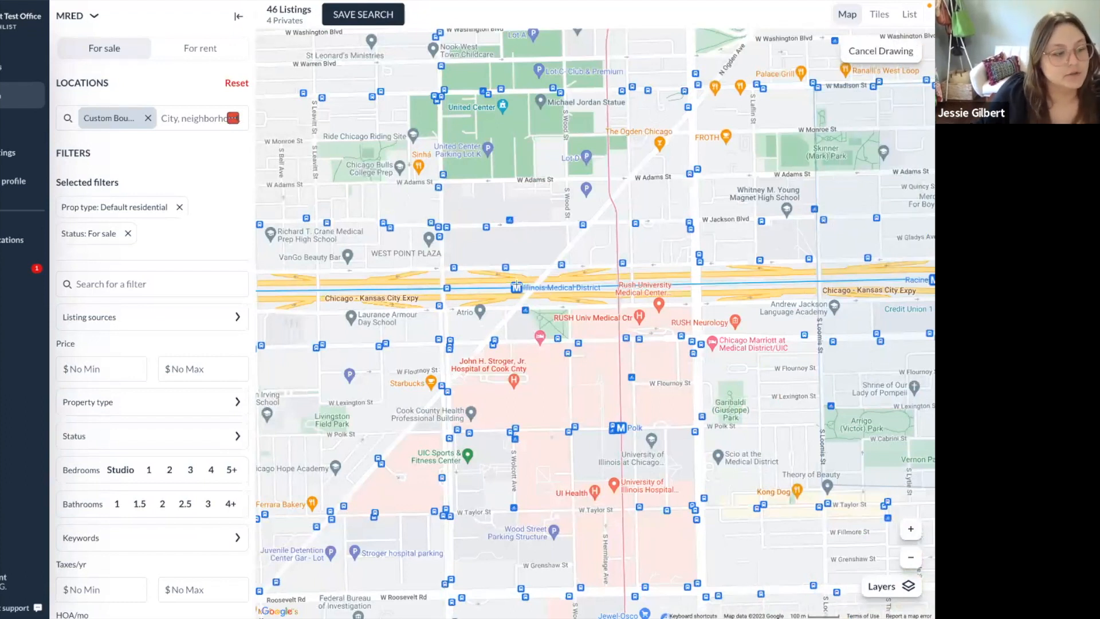
drag(514, 287, 659, 438)
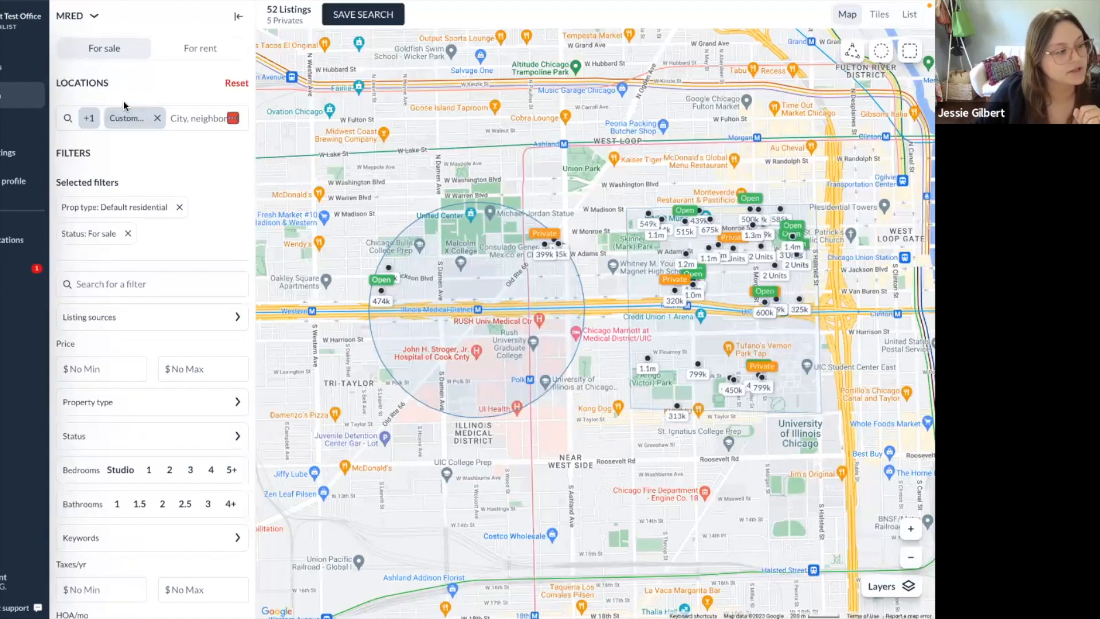
click(187, 121)
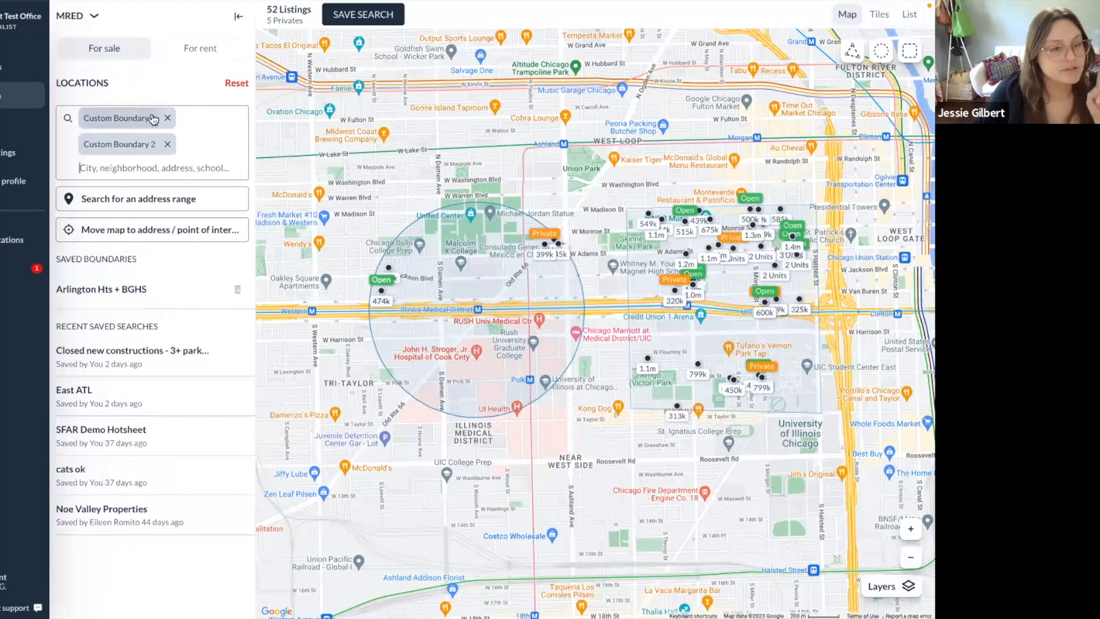
Widen Custom Boundary 2's circle to a 0.50-mile radius, giving 55 listings.
click(136, 147)
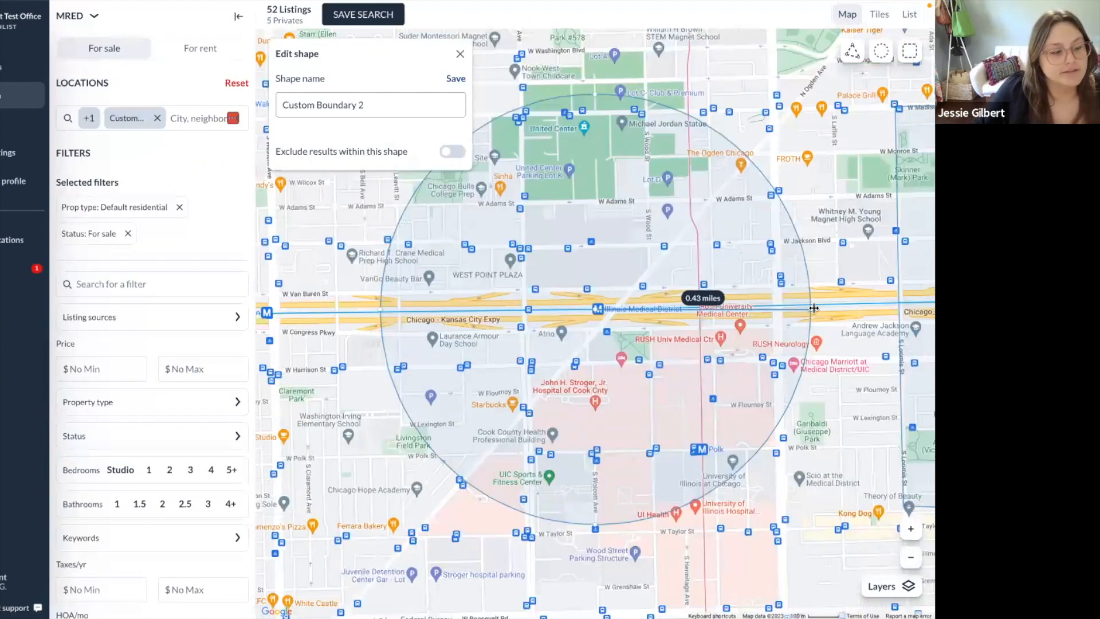
drag(812, 307, 840, 306)
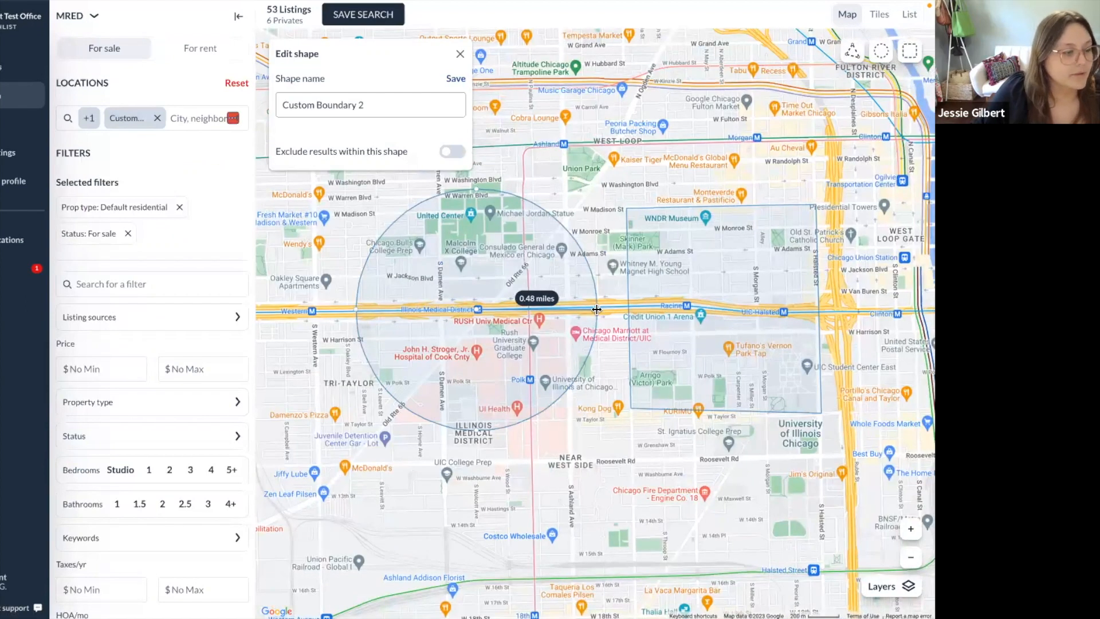
drag(598, 309, 604, 309)
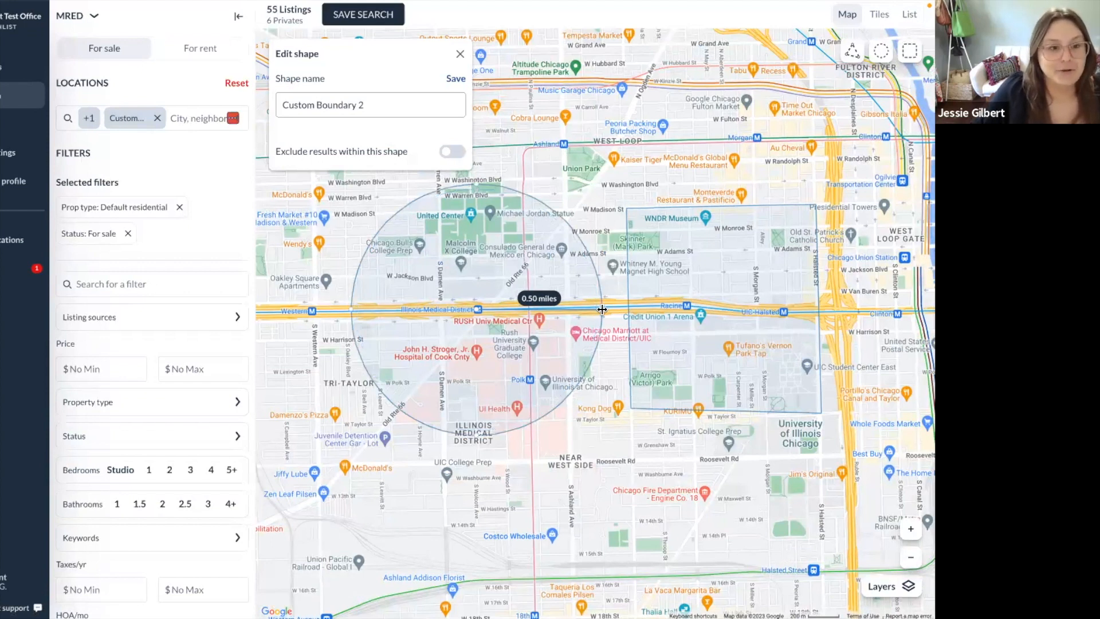
click(463, 485)
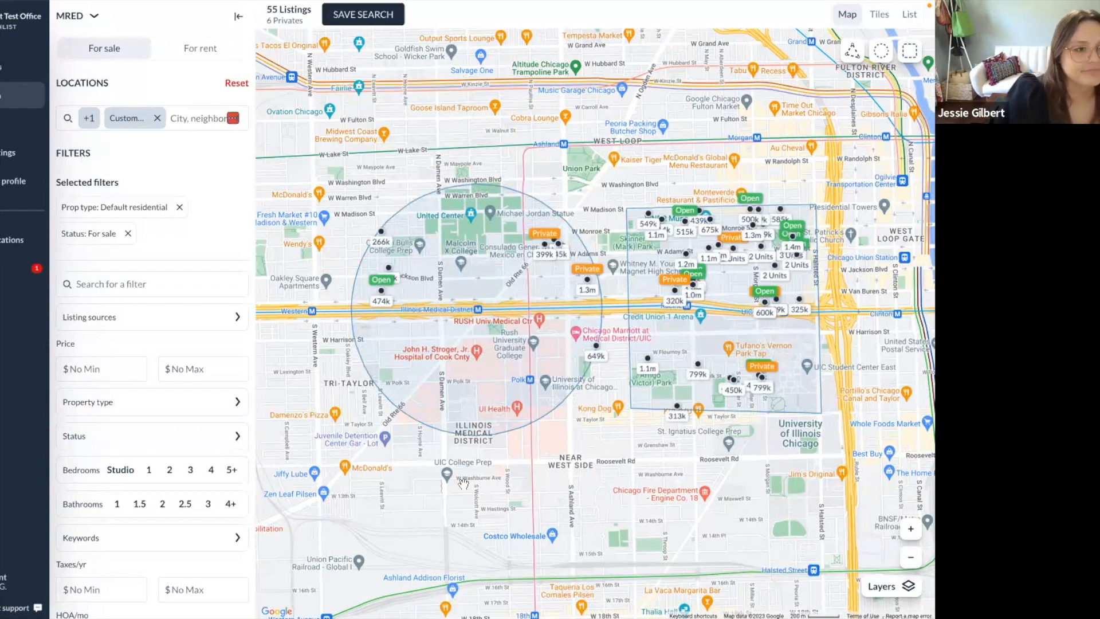
Raise the sound volume and zoom the map out to show both boundaries.
key(XF86AudioRaiseVolume)
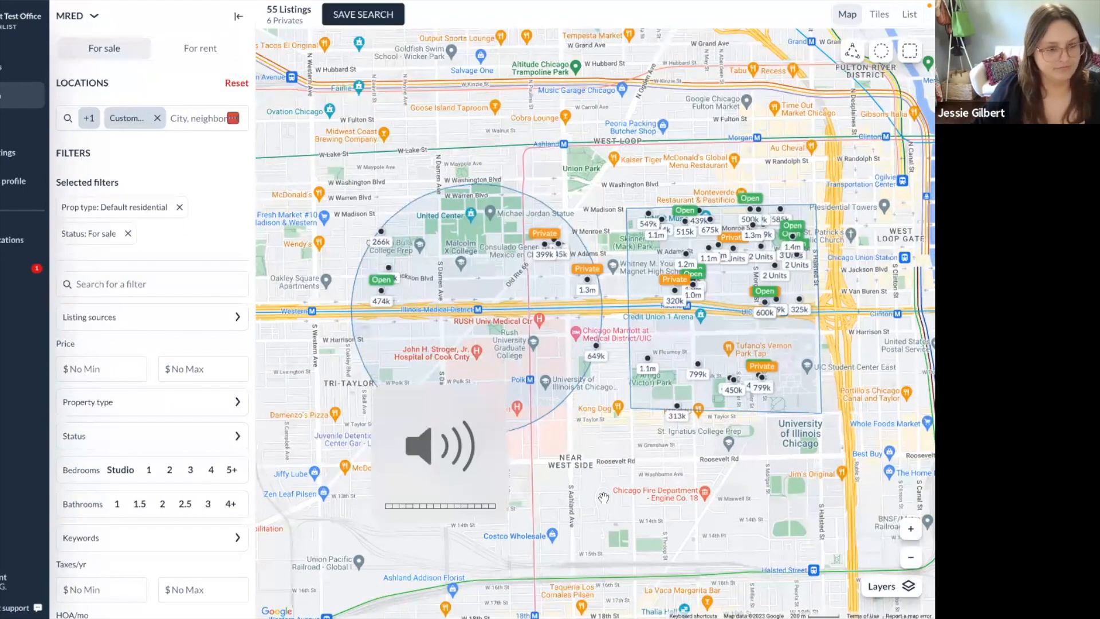
scroll(604, 497, up, 1)
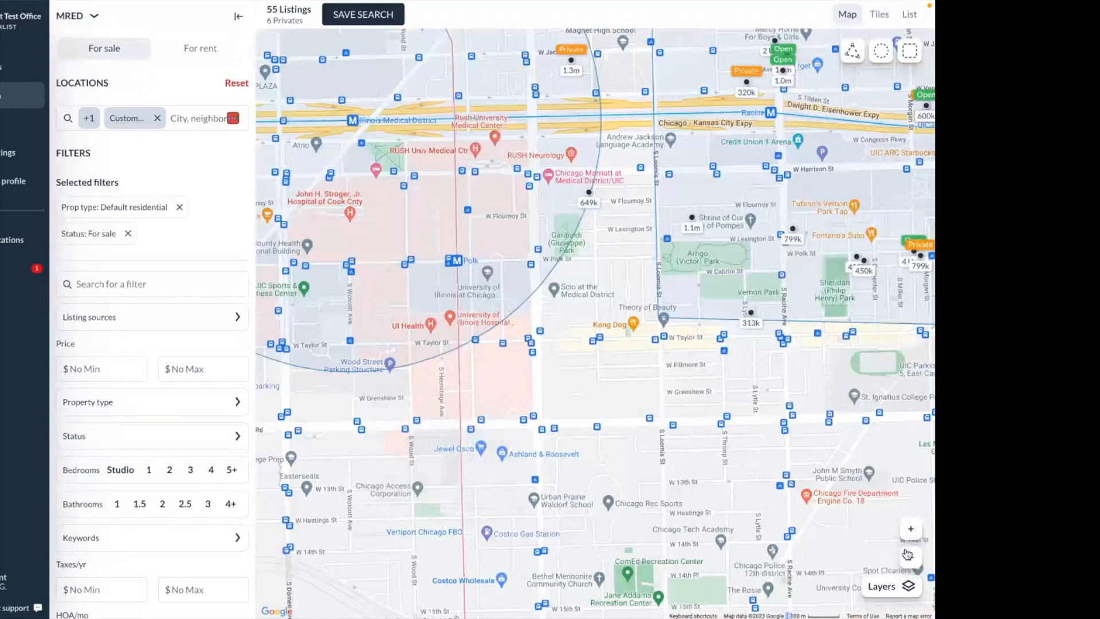
click(909, 556)
click(908, 556)
drag(670, 381, 670, 426)
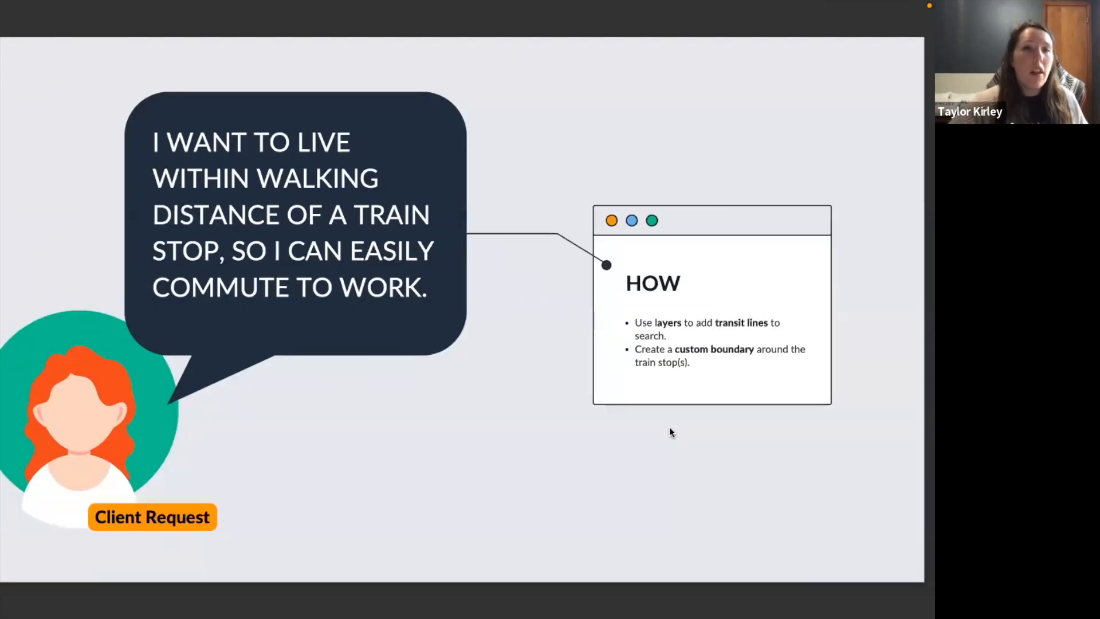
Advance the slides to the 5-mile client-request slide.
key(Right)
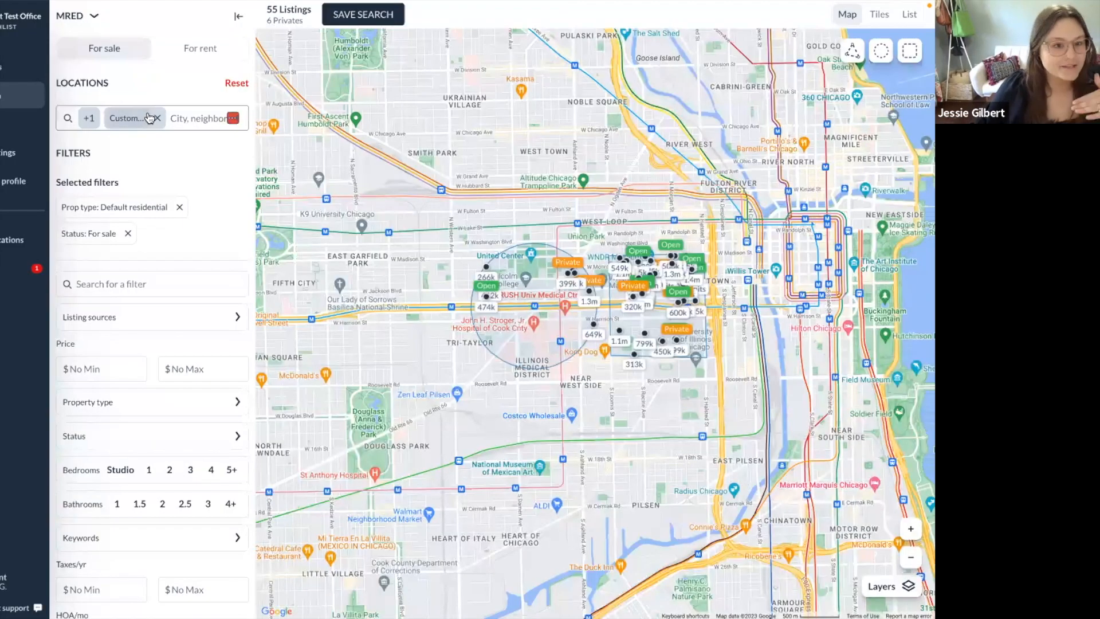
Clear the boundaries back to 14,267 listings and open the 'Move map to address / point of interest' prompt.
click(235, 82)
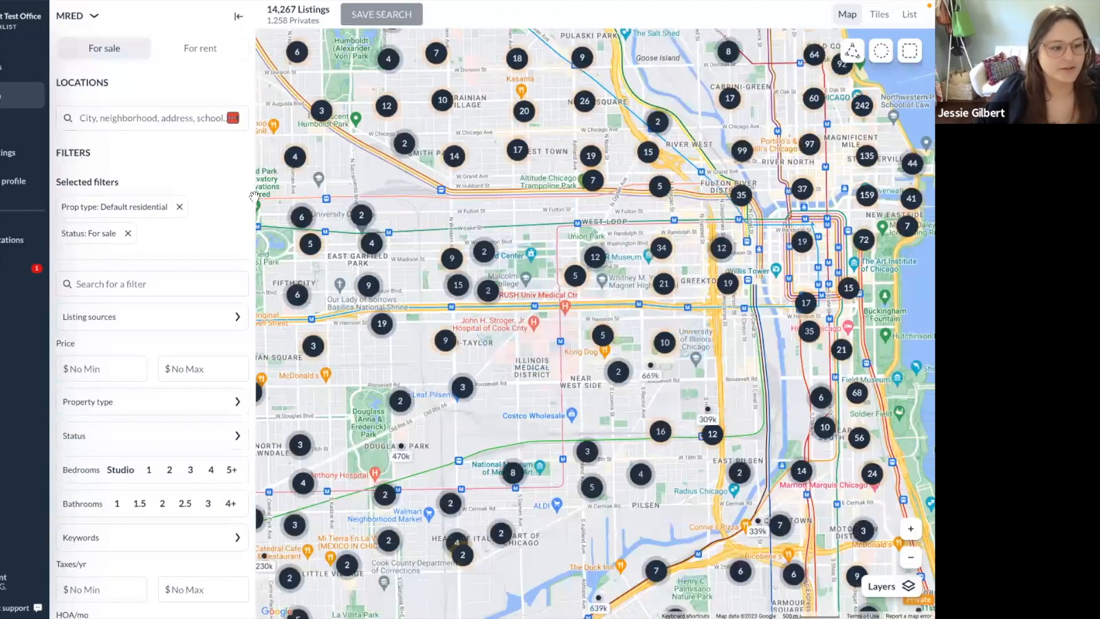
click(911, 556)
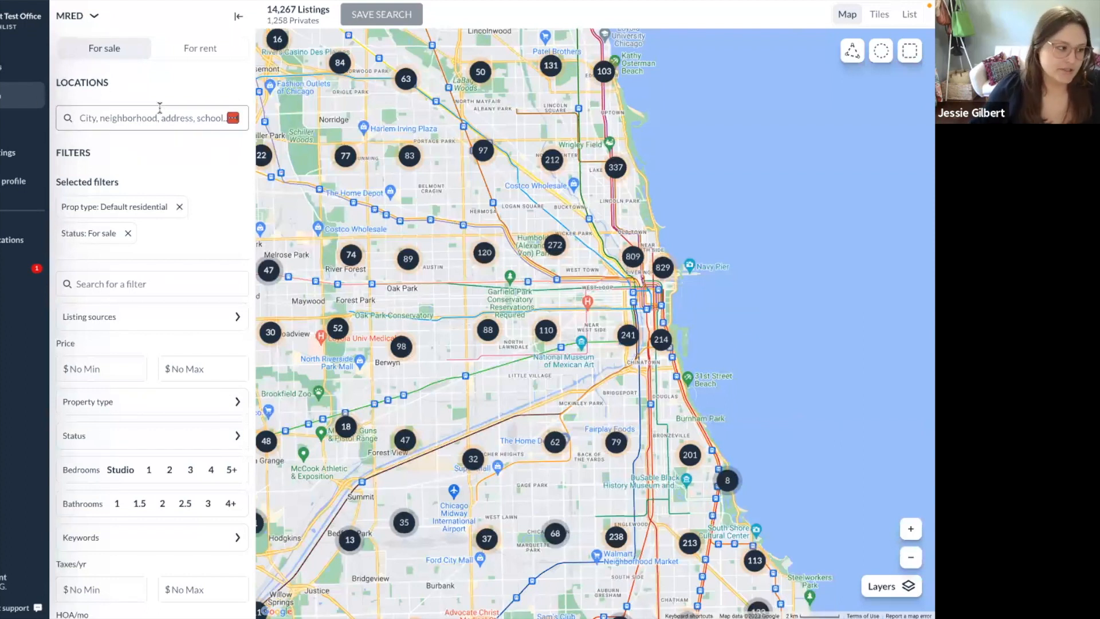
click(120, 122)
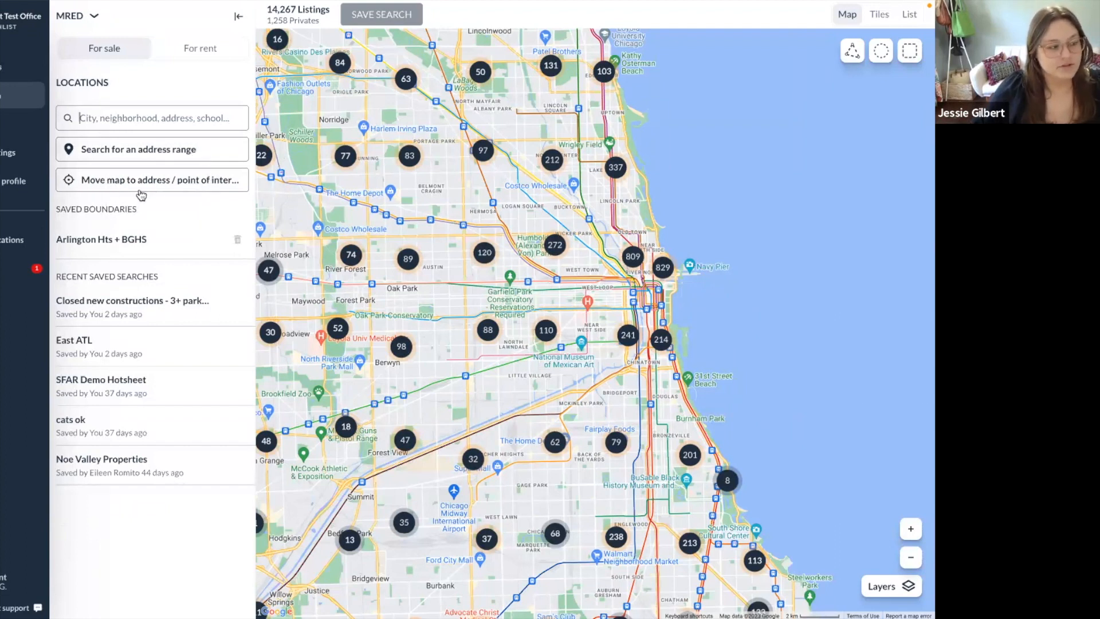
click(164, 189)
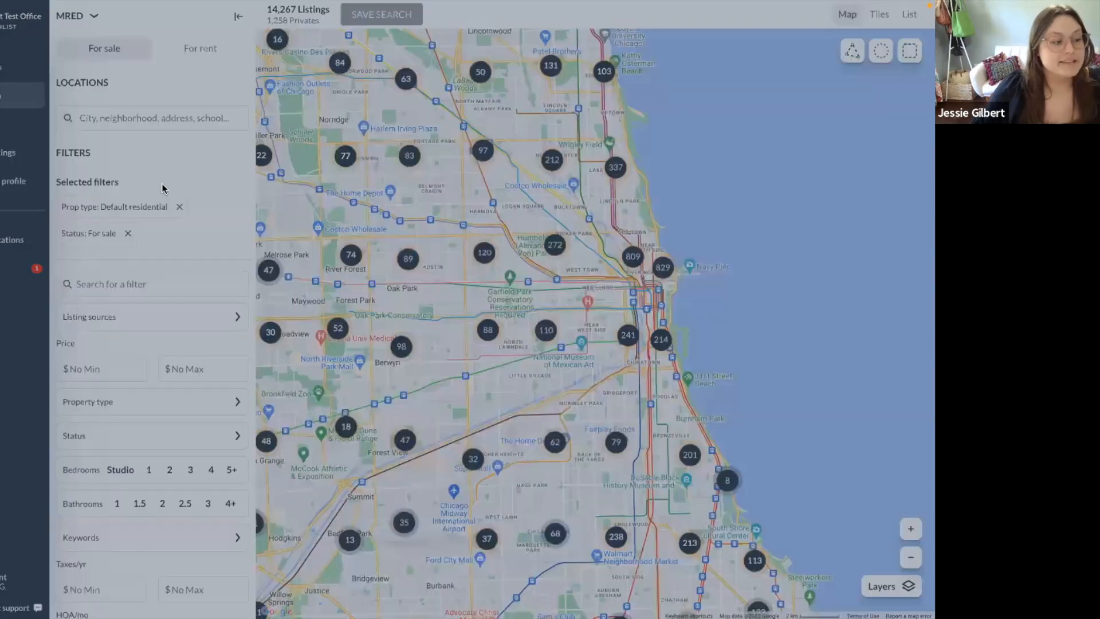
click(381, 334)
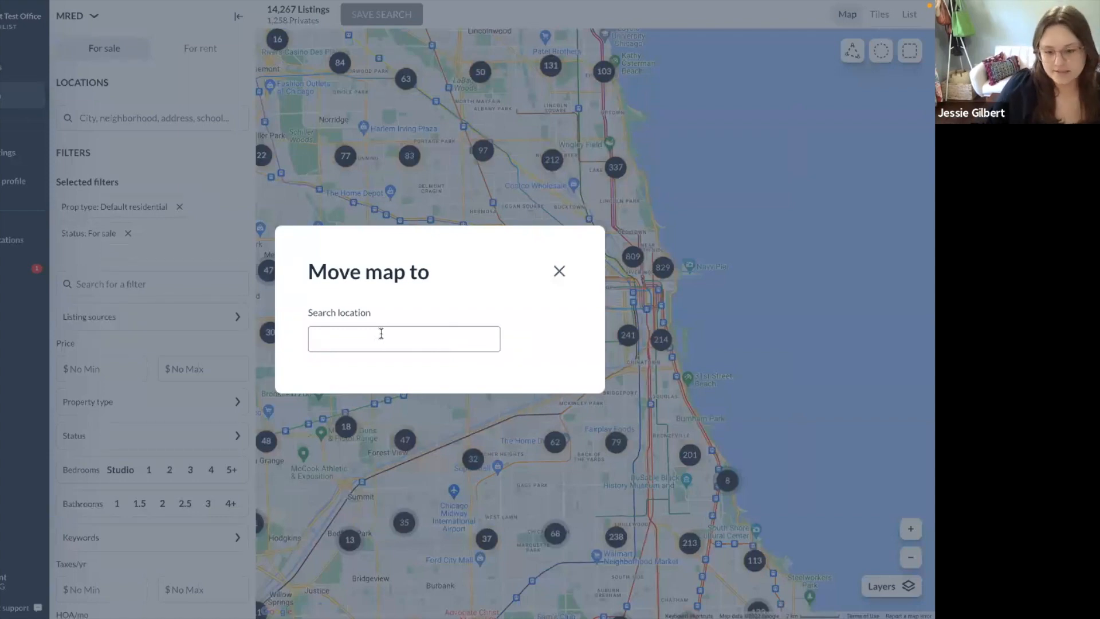
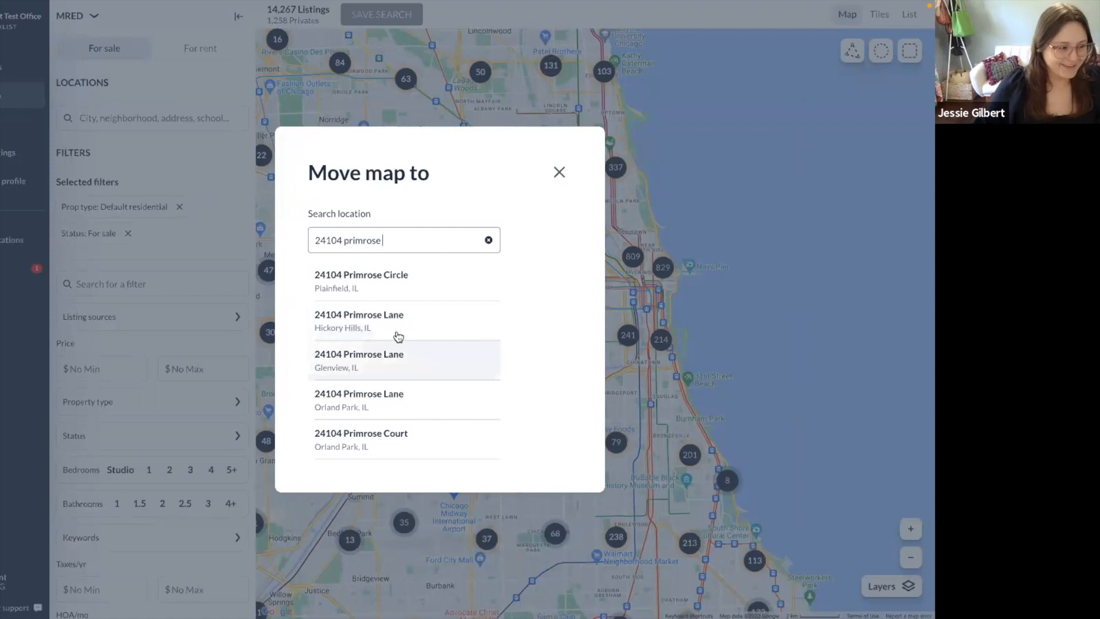
Search the Plainfield, IL street address and centre the map on its suggestion.
click(419, 288)
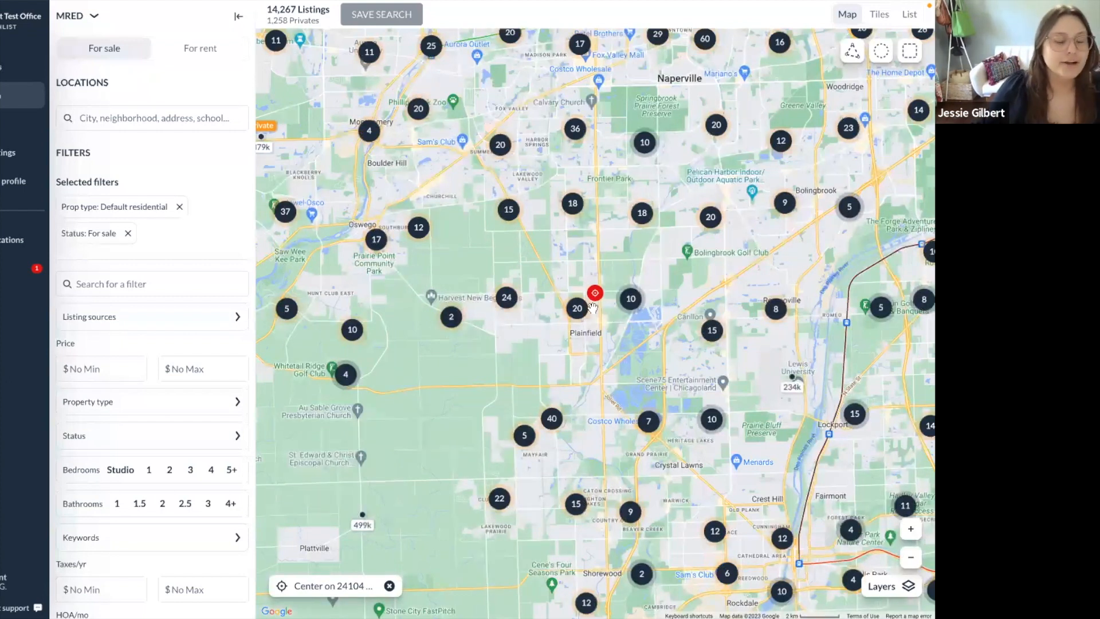
Draw a radius boundary around the Plainfield address and set it to 5 miles.
click(880, 56)
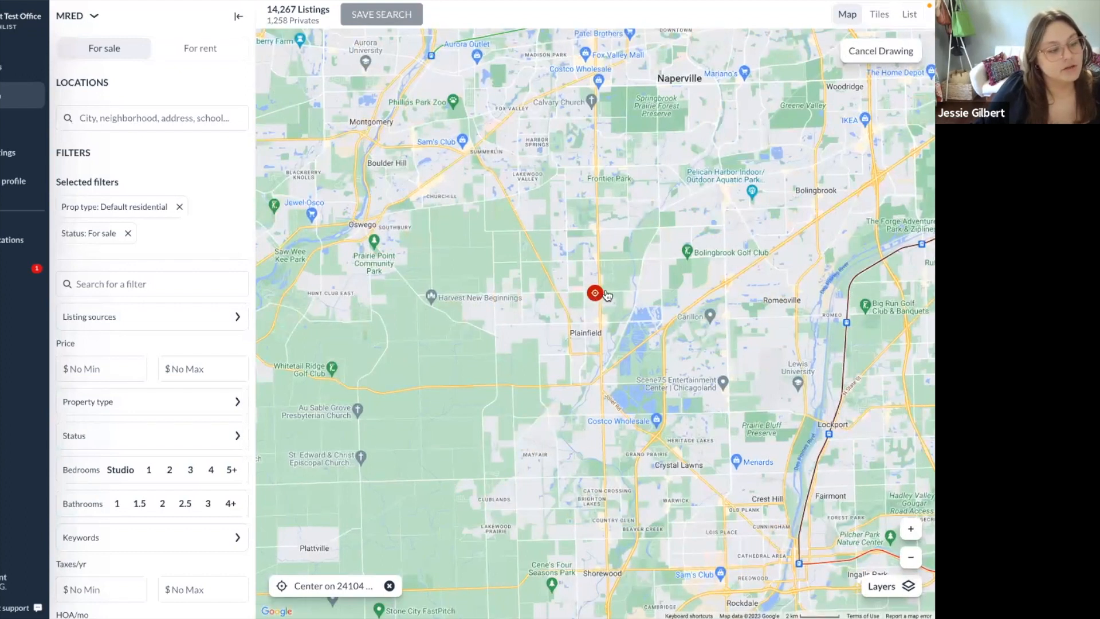
mouse_move(607, 290)
mouse_down()
mouse_move(670, 378)
mouse_move(745, 451)
mouse_up()
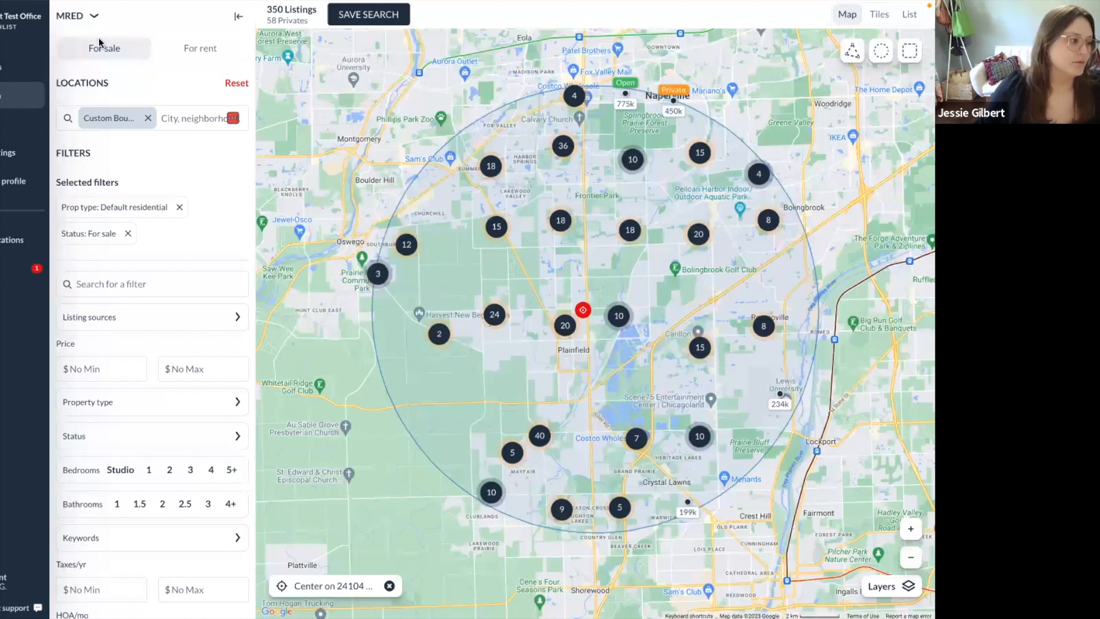
click(111, 117)
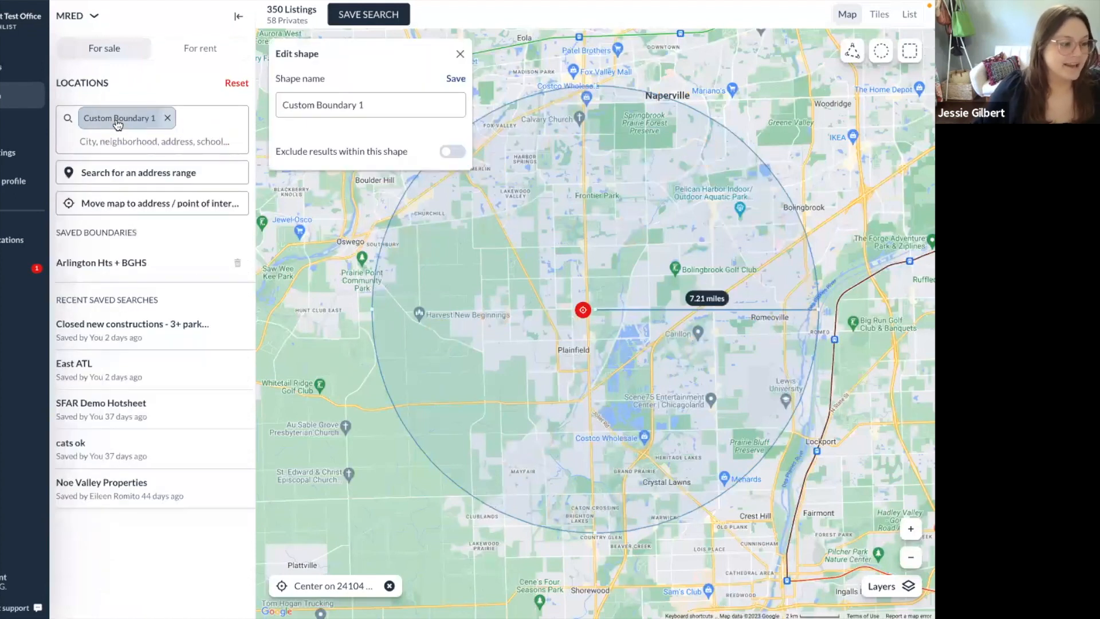
drag(816, 310, 746, 310)
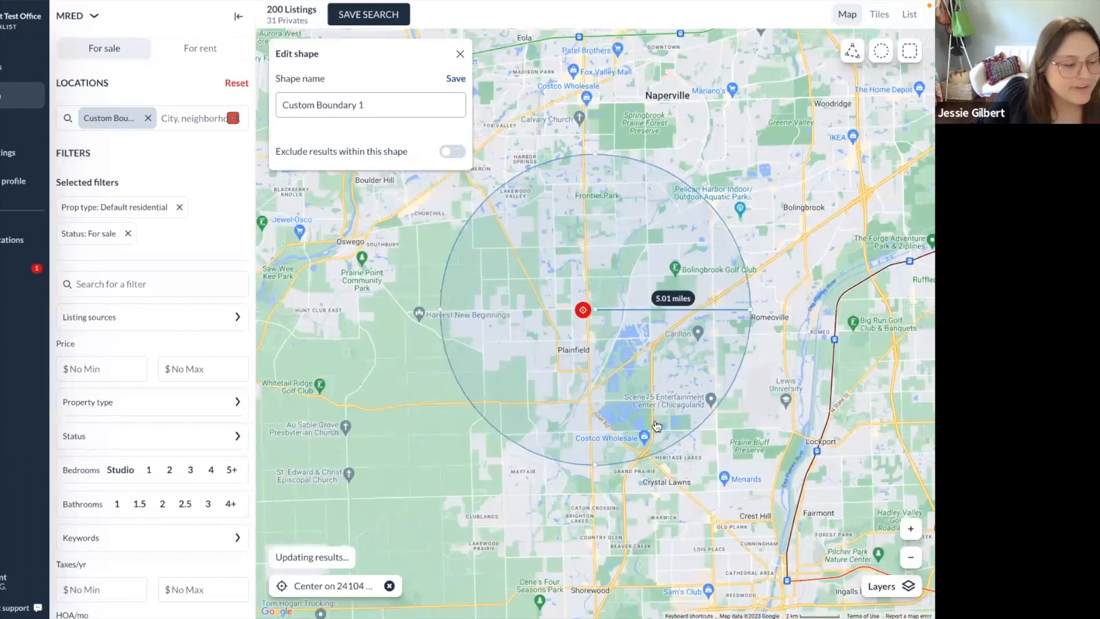
click(357, 458)
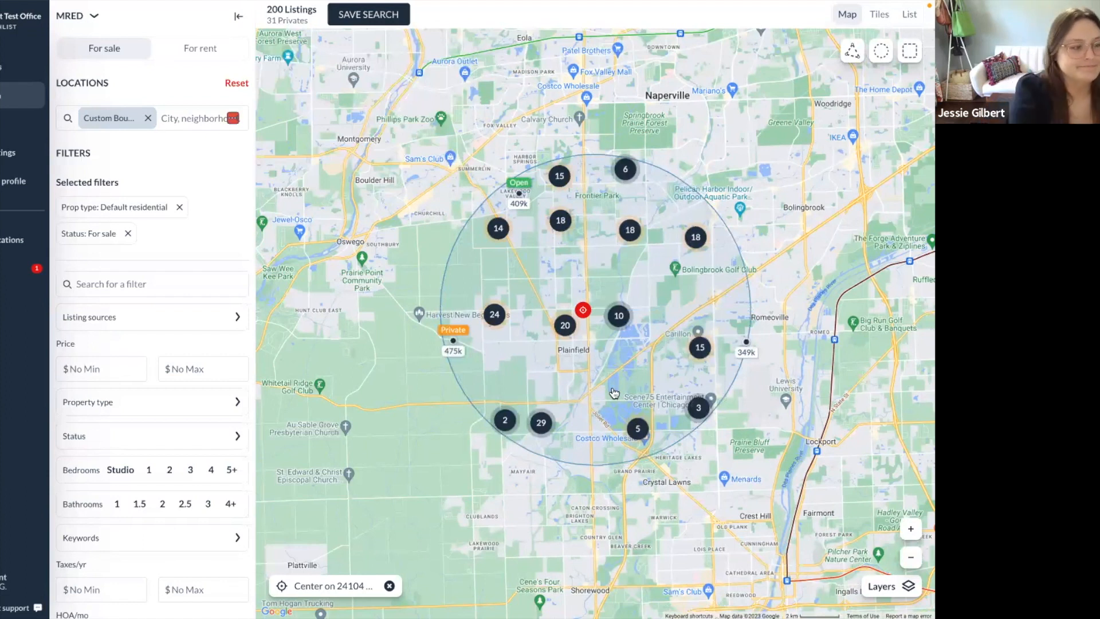
Move to the Naperville Carillion Club client-request slide in the presentation.
key(ctrl+Right)
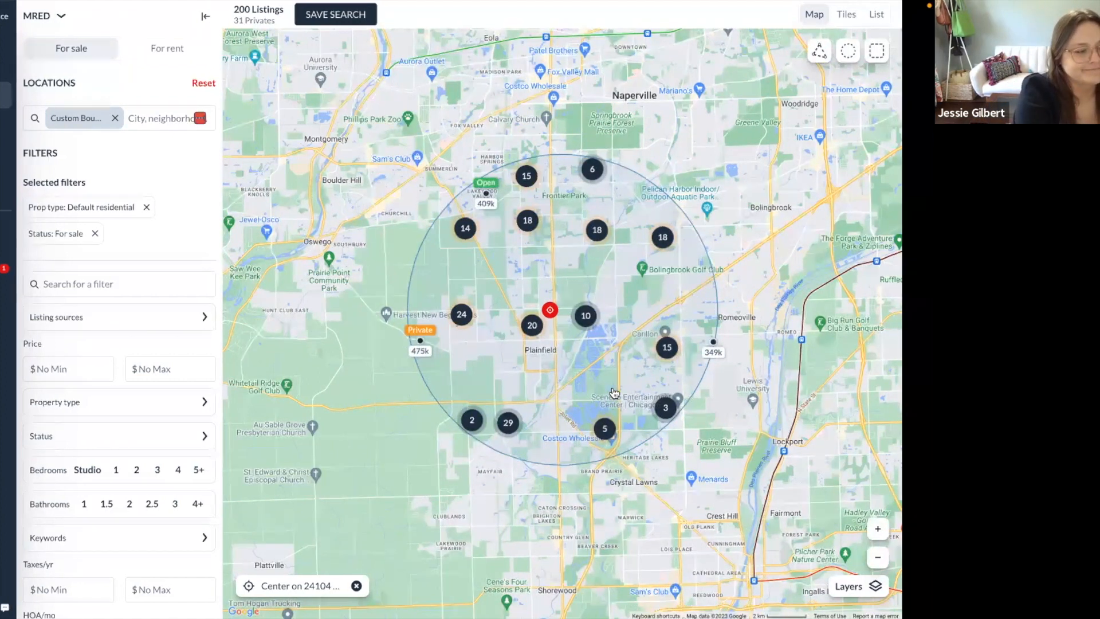
key(ctrl+Right)
key(Right)
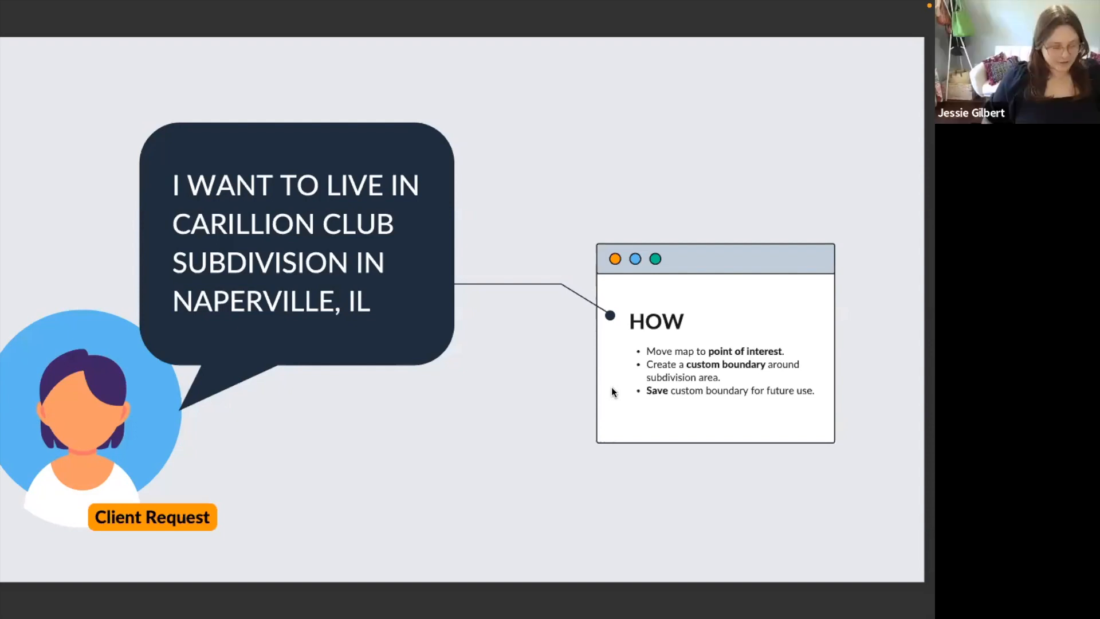
Return to Zenlist and reset the Plainfield circle, restoring all 14,267 listings.
key(ctrl+Right)
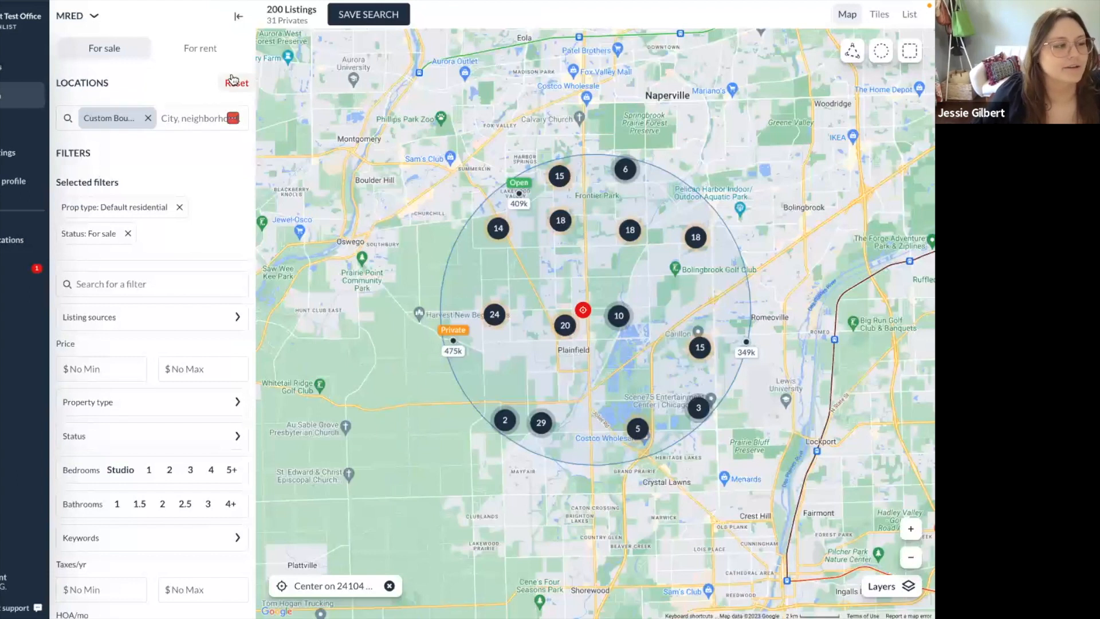
click(233, 81)
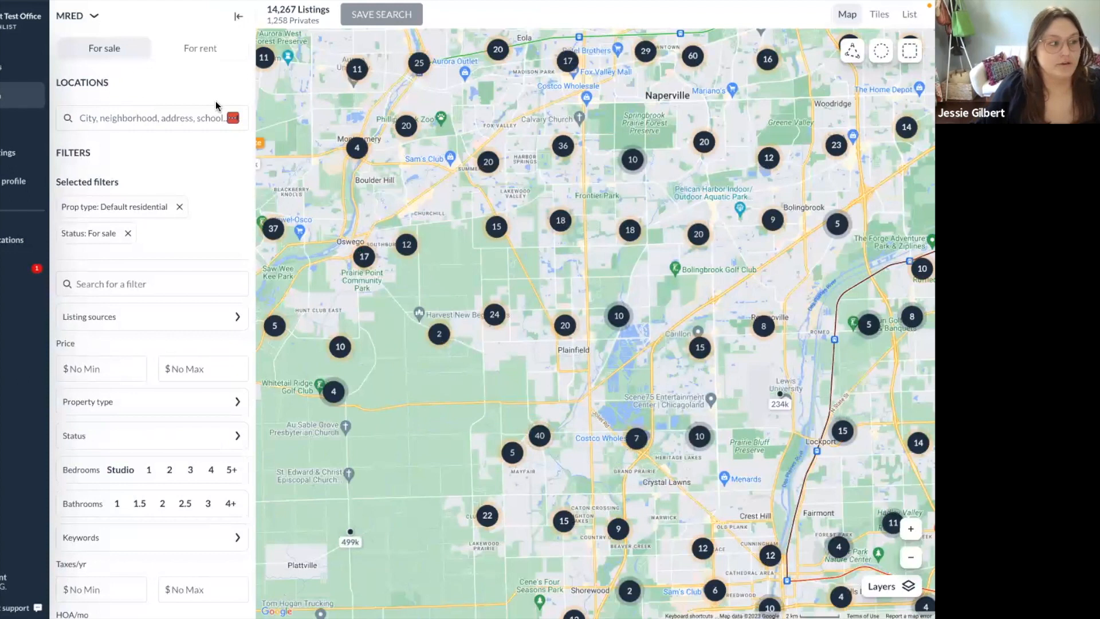
Move the map to Carillon Golf Course in Plainfield by searching 'carrilon'.
click(127, 116)
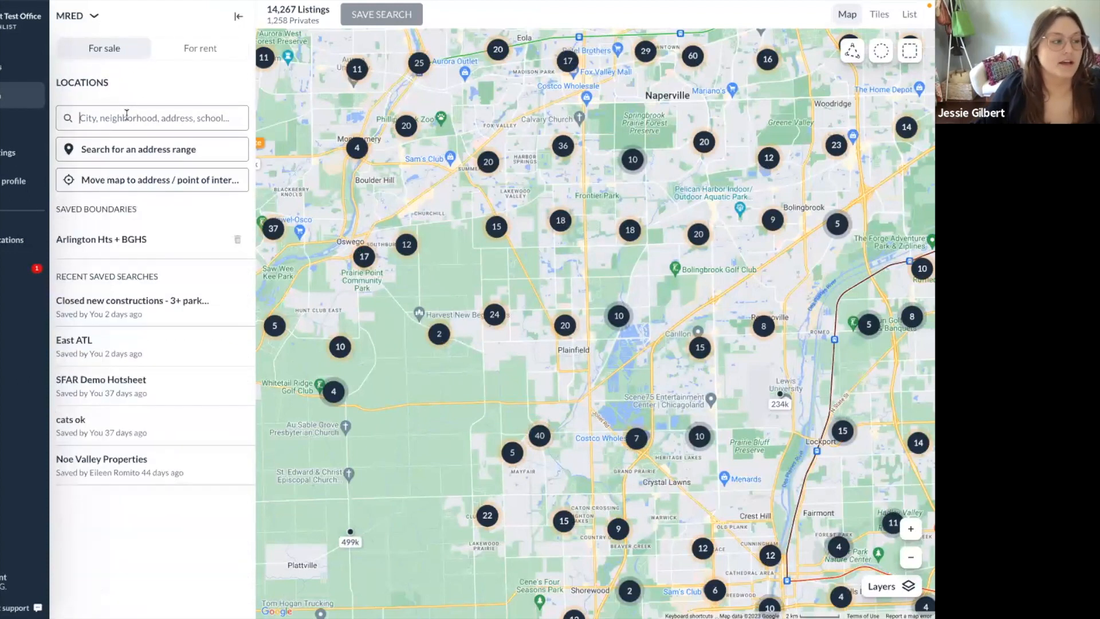
click(194, 179)
click(373, 339)
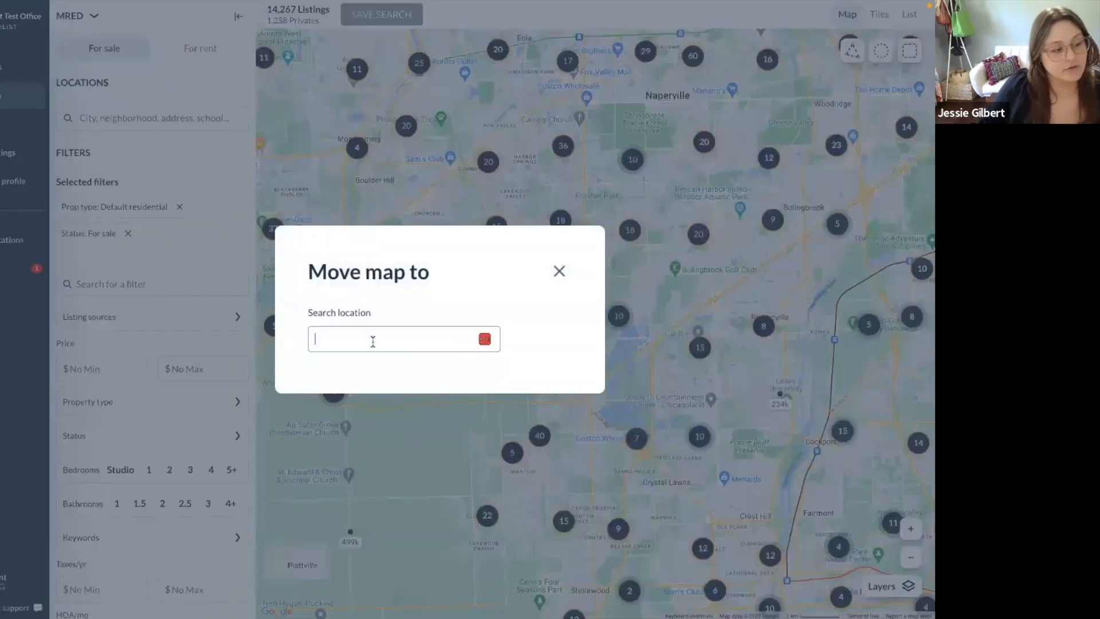
text(c)
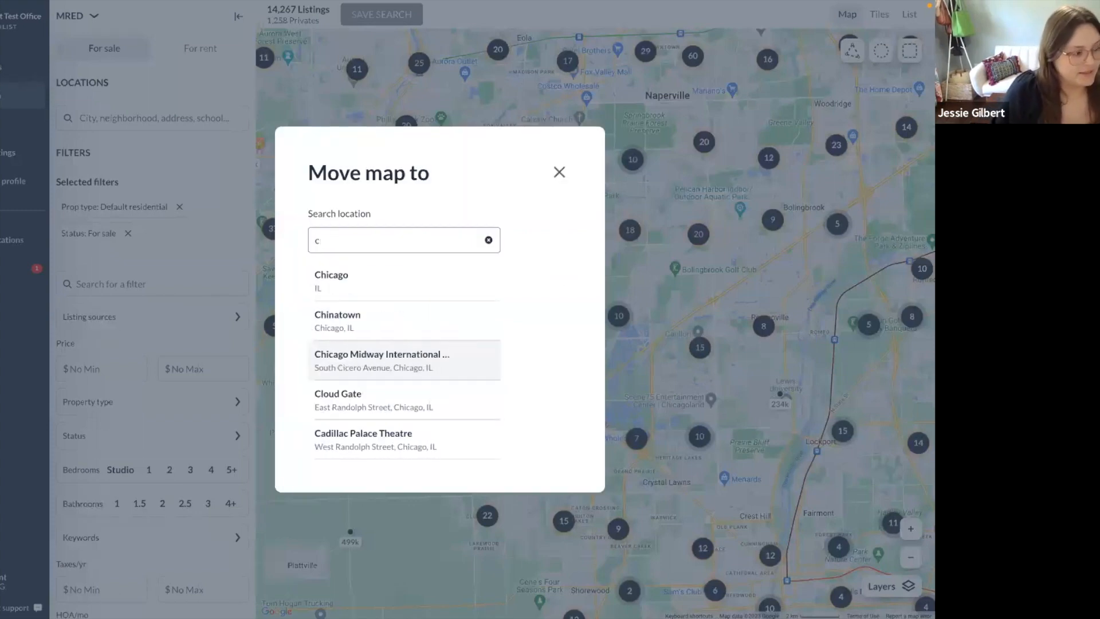
text(arrilon)
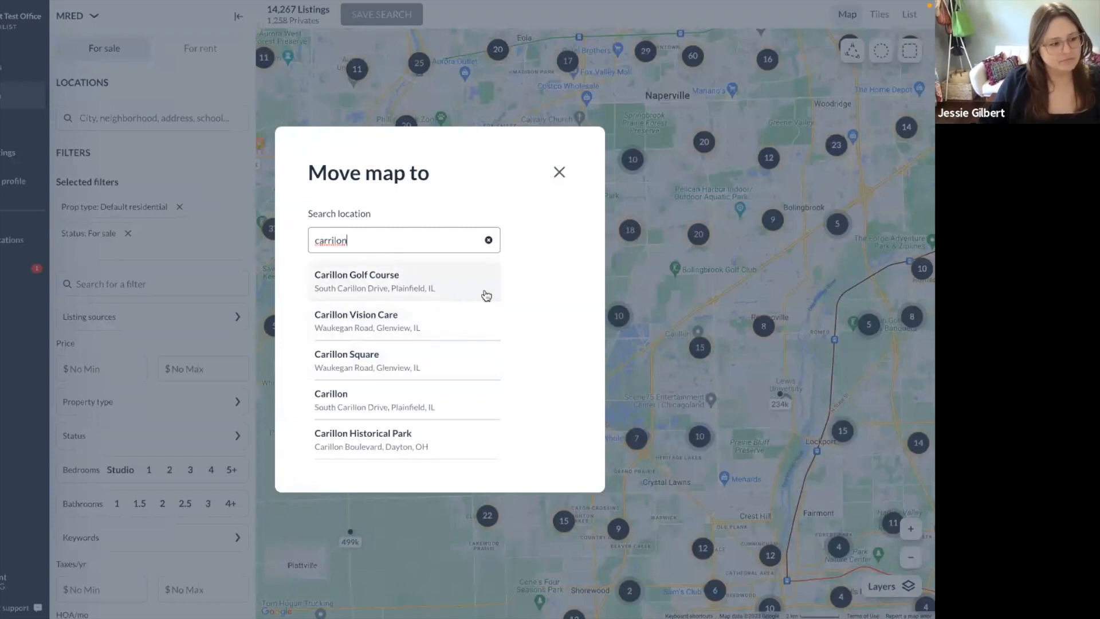
click(426, 280)
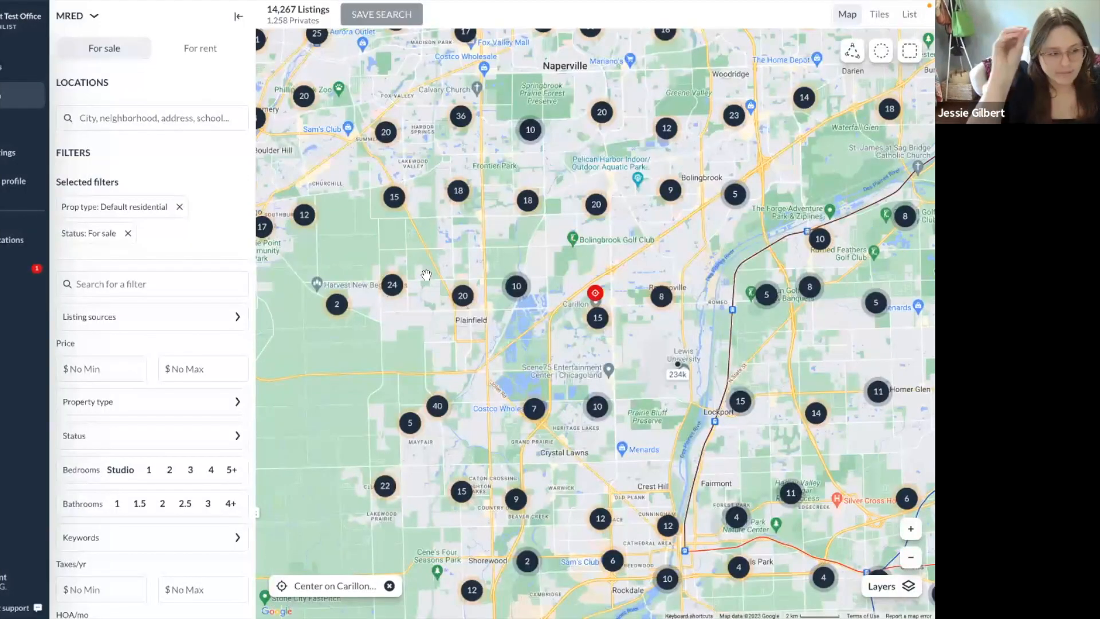
Zoom in and trace a polygon boundary around the Carillon subdivision down to Renwick Rd.
click(914, 537)
click(914, 537)
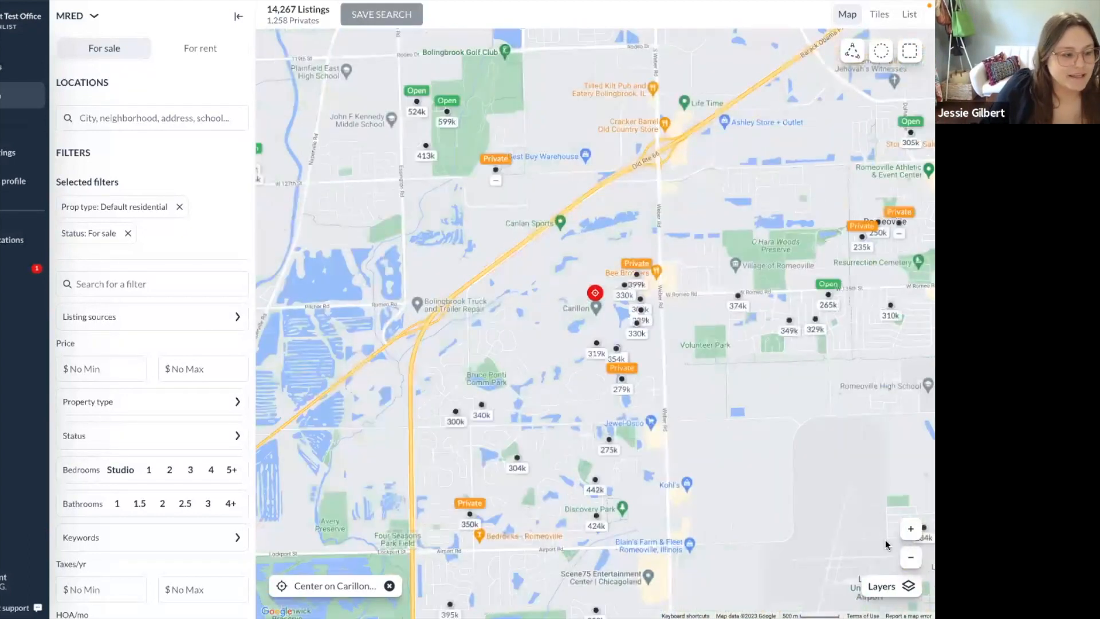
click(911, 529)
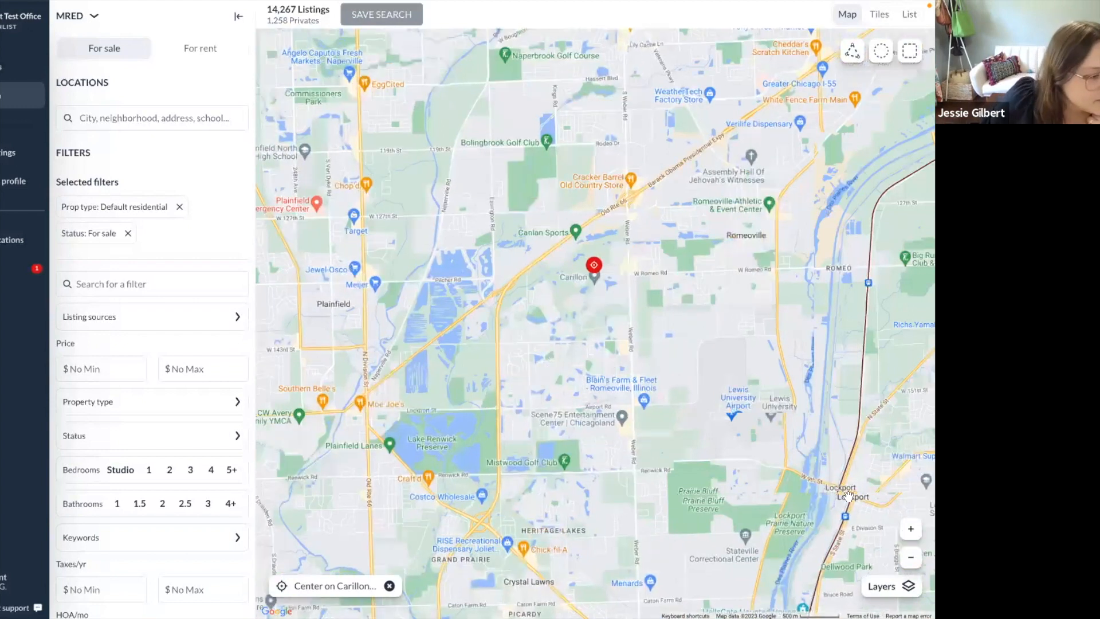
drag(840, 393, 841, 401)
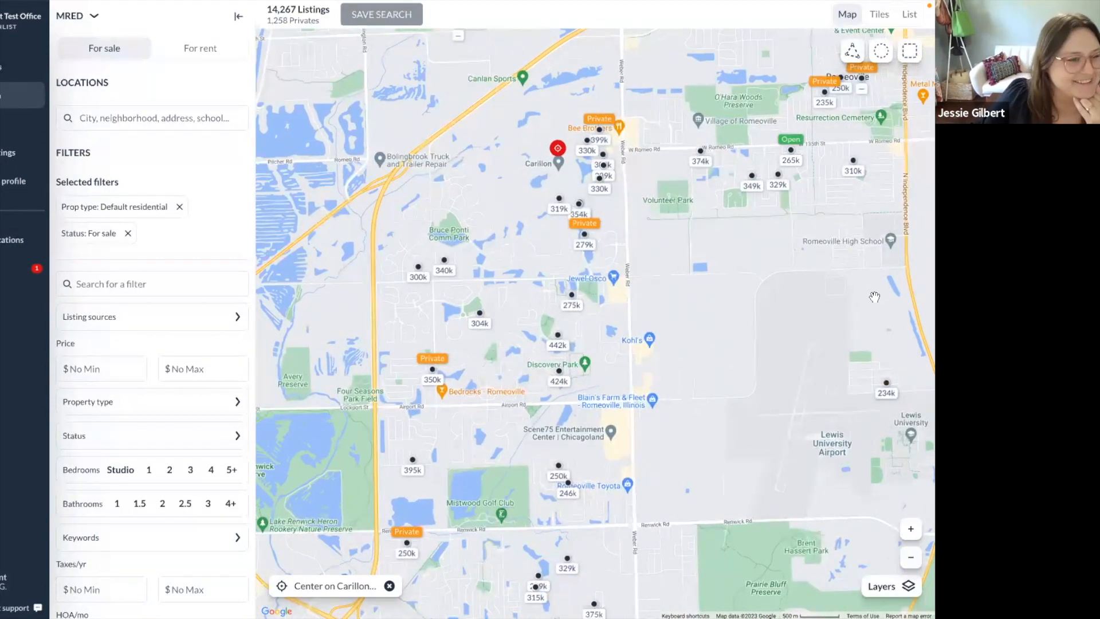
click(855, 56)
click(621, 38)
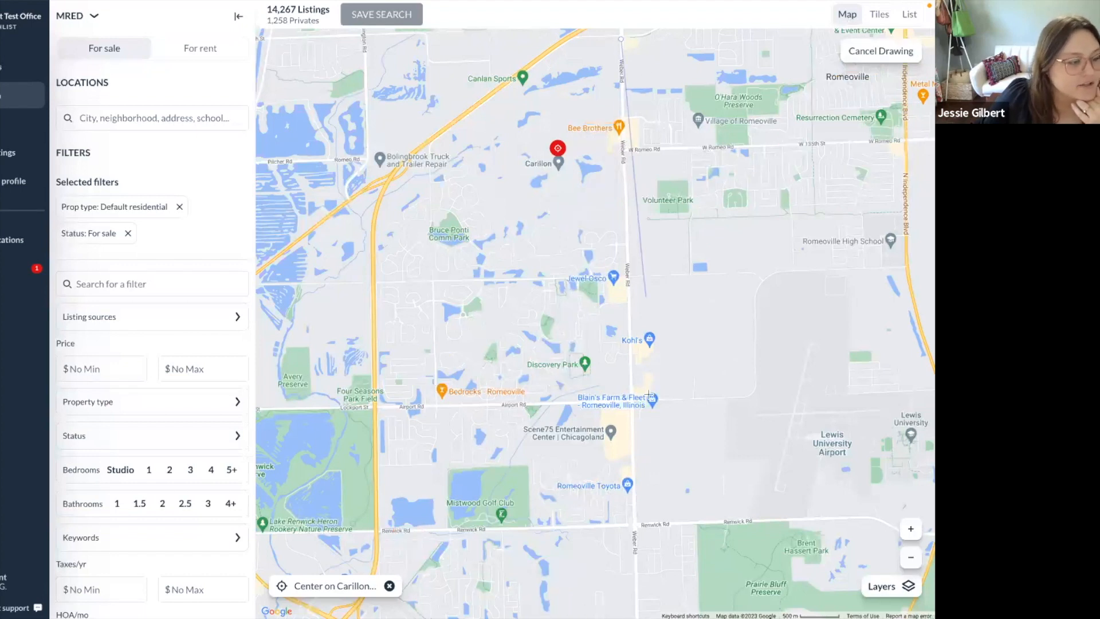
click(633, 526)
click(383, 530)
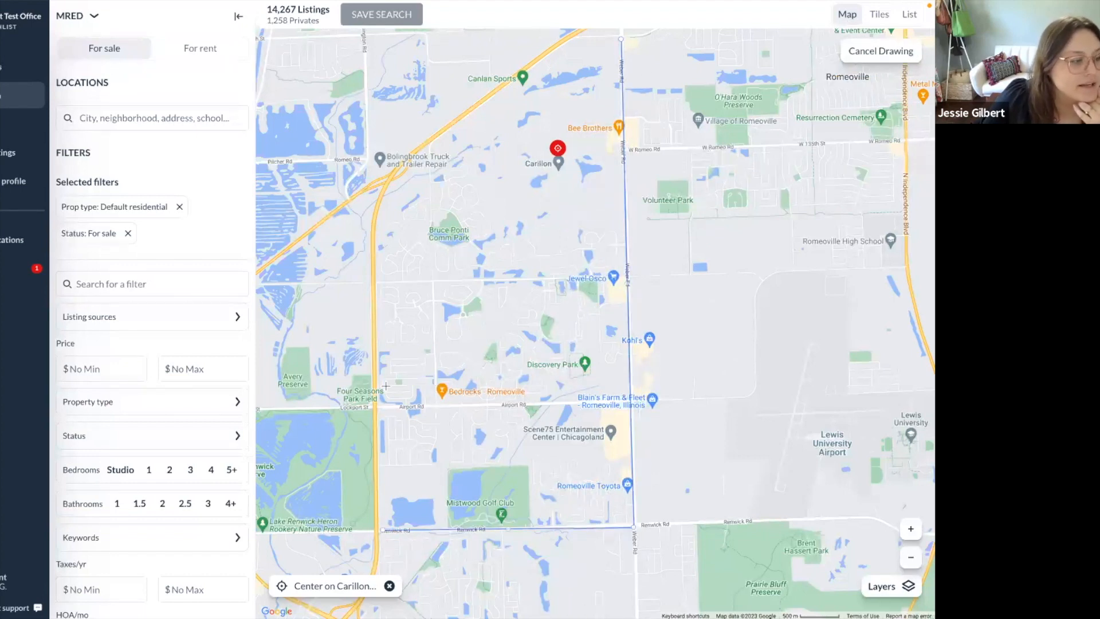
click(373, 206)
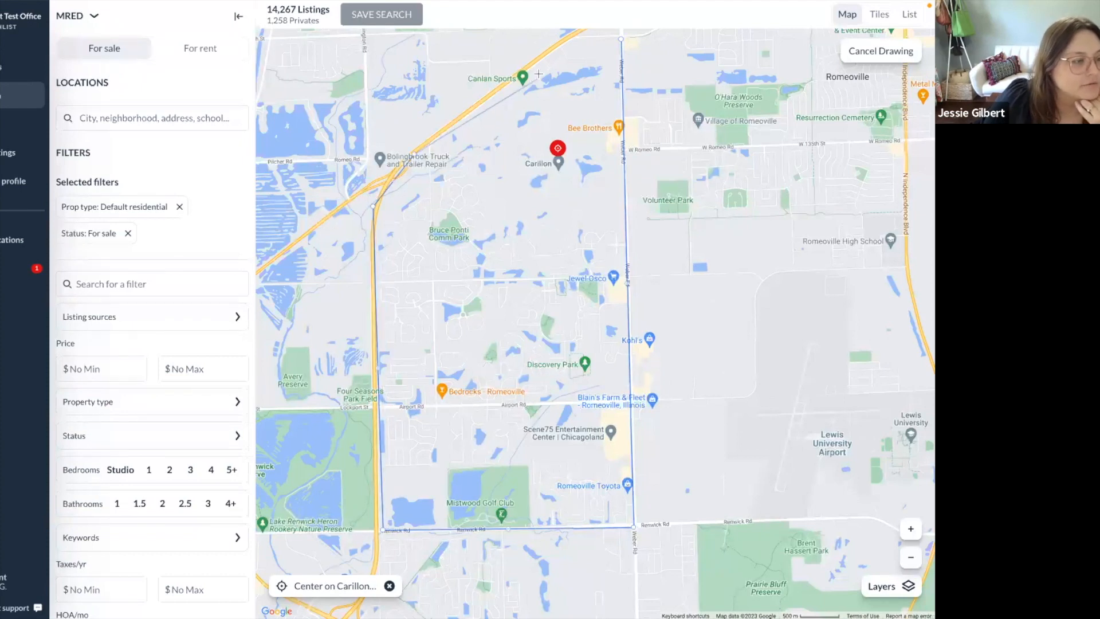
click(569, 37)
click(621, 39)
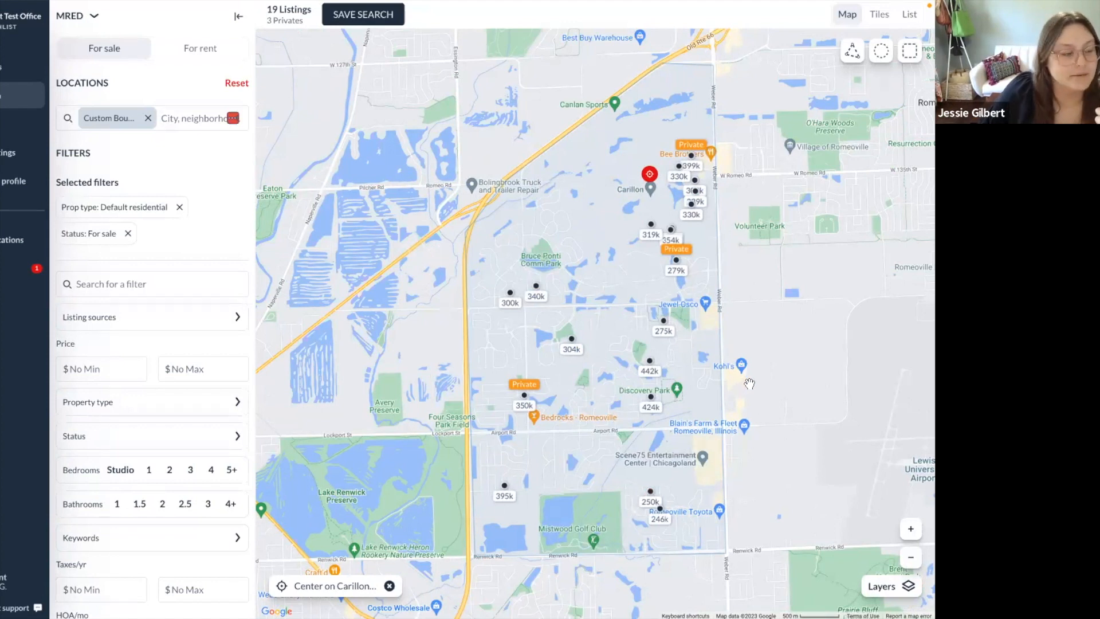
Open the Custom Boundary shape for editing and select its current name.
scroll(753, 382, up, 1)
scroll(753, 382, down, 1)
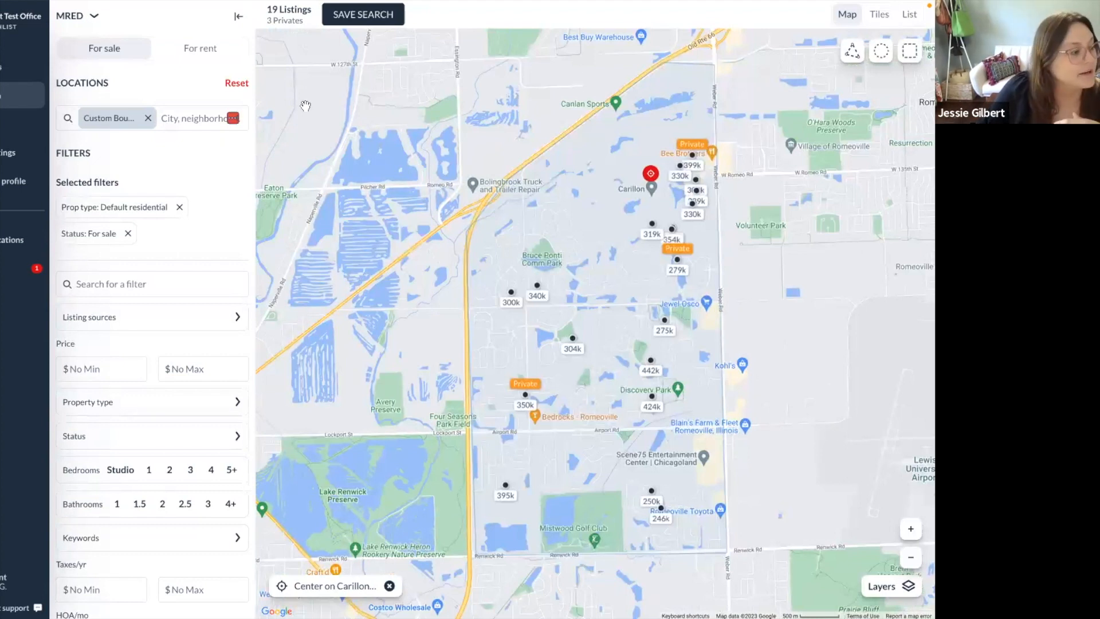
click(190, 119)
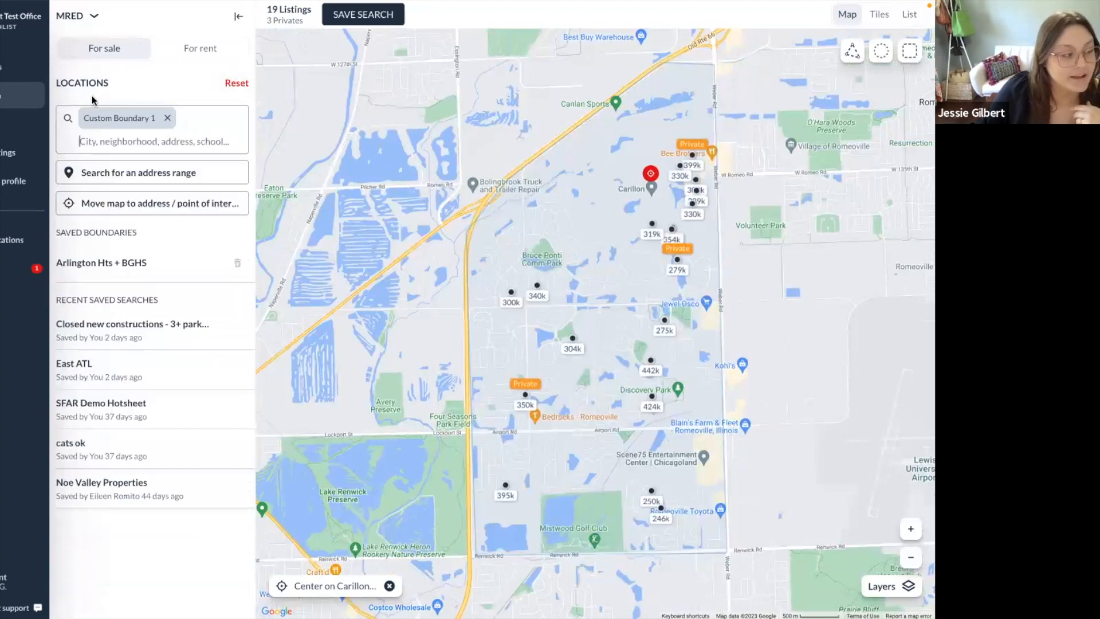
click(150, 118)
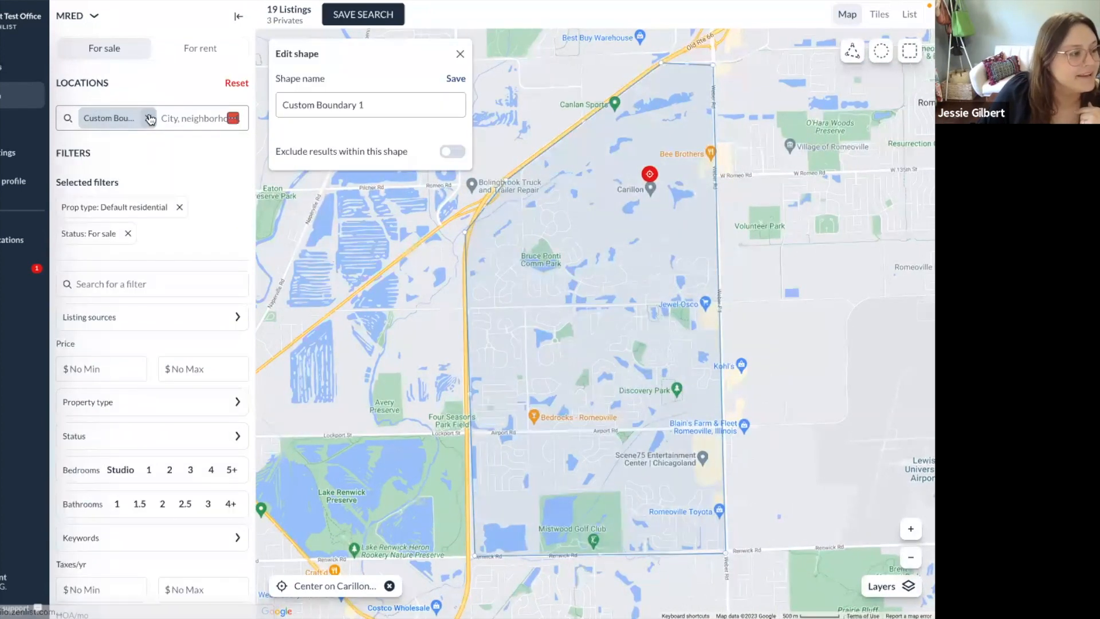
drag(374, 99, 205, 103)
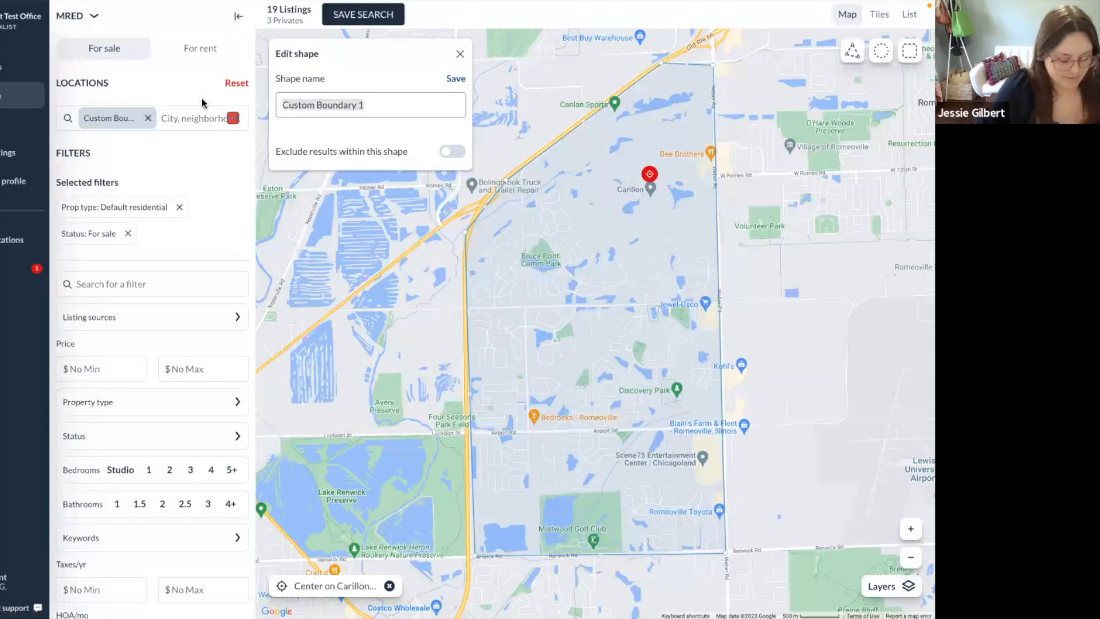
Rename the shape to 'Carillon Club Subdivison' and save it.
text(CArrillon)
key(BackSpace)
key(BackSpace)
key(BackSpace)
key(BackSpace)
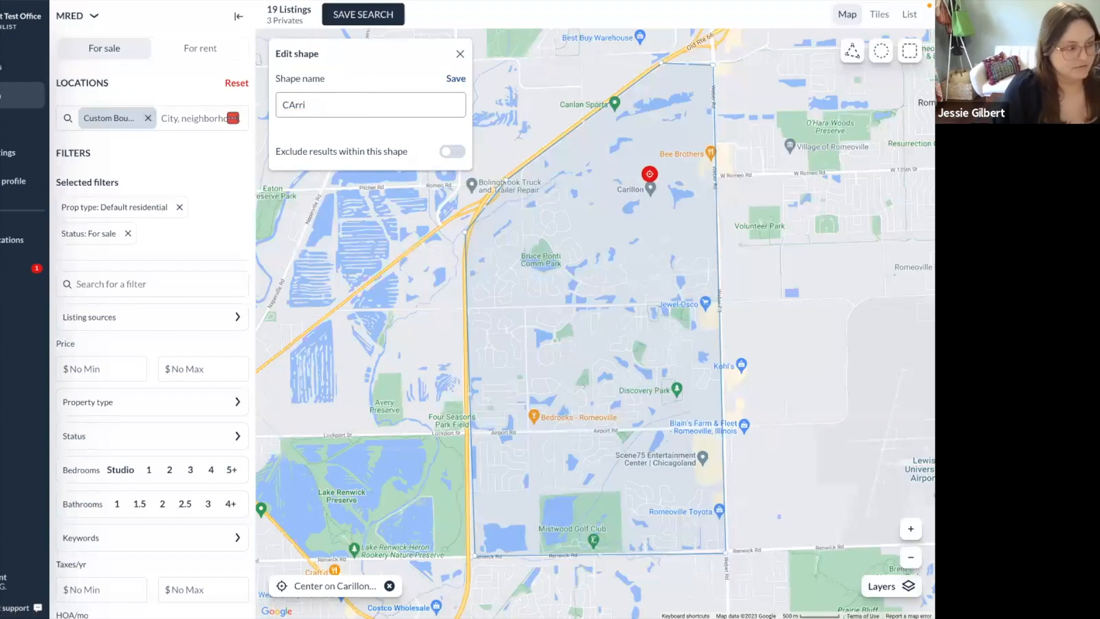
key(BackSpace)
key(BackSpace)
text(arri;on)
key(BackSpace)
key(BackSpace)
key(BackSpace)
text(;o)
key(BackSpace)
text(lon)
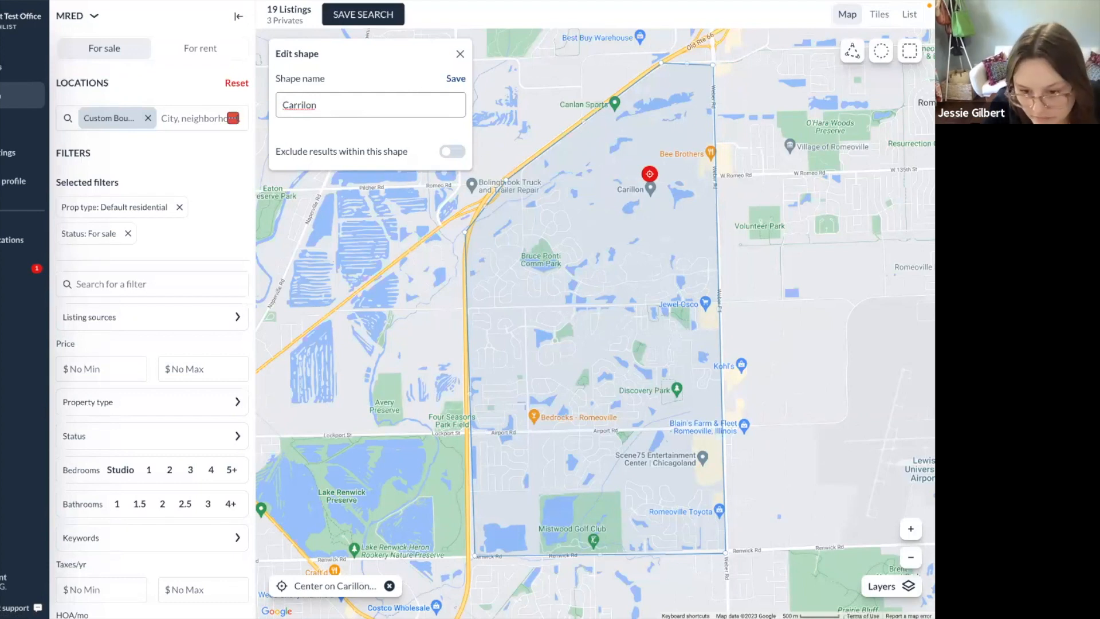
key(BackSpace)
key(BackSpace)
key(BackSpace)
key(BackSpace)
key(BackSpace)
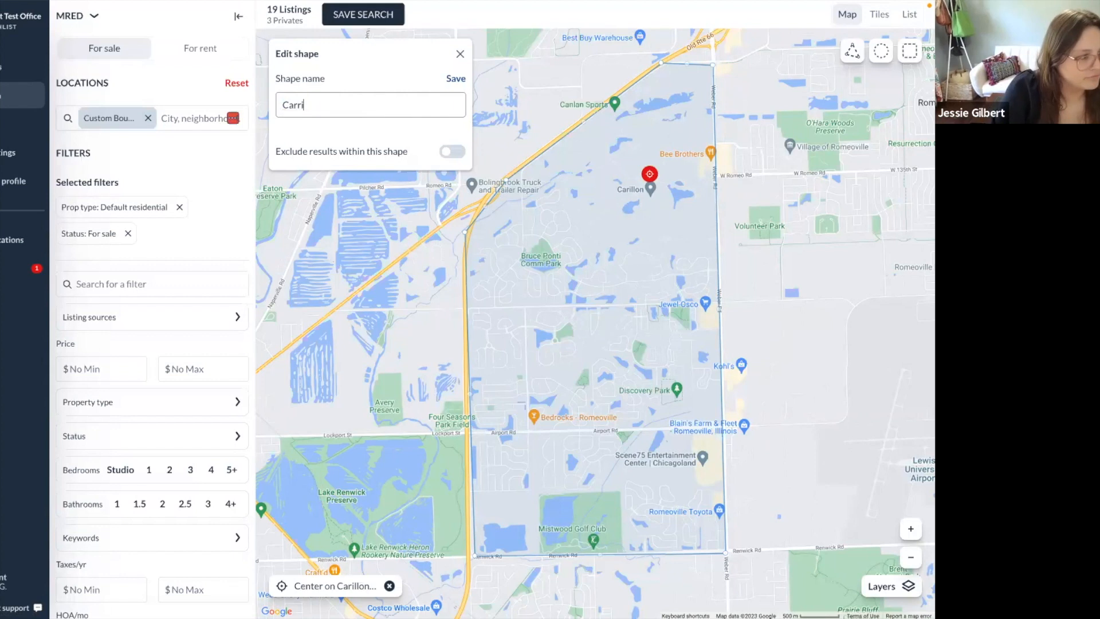
text(illon Club Subdivison)
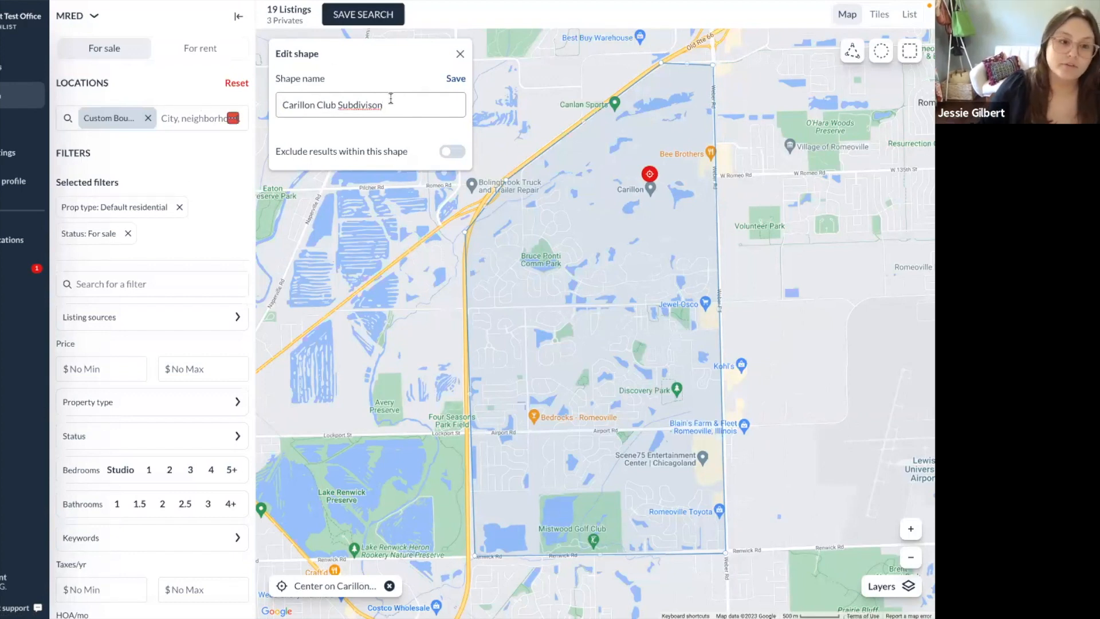
click(457, 79)
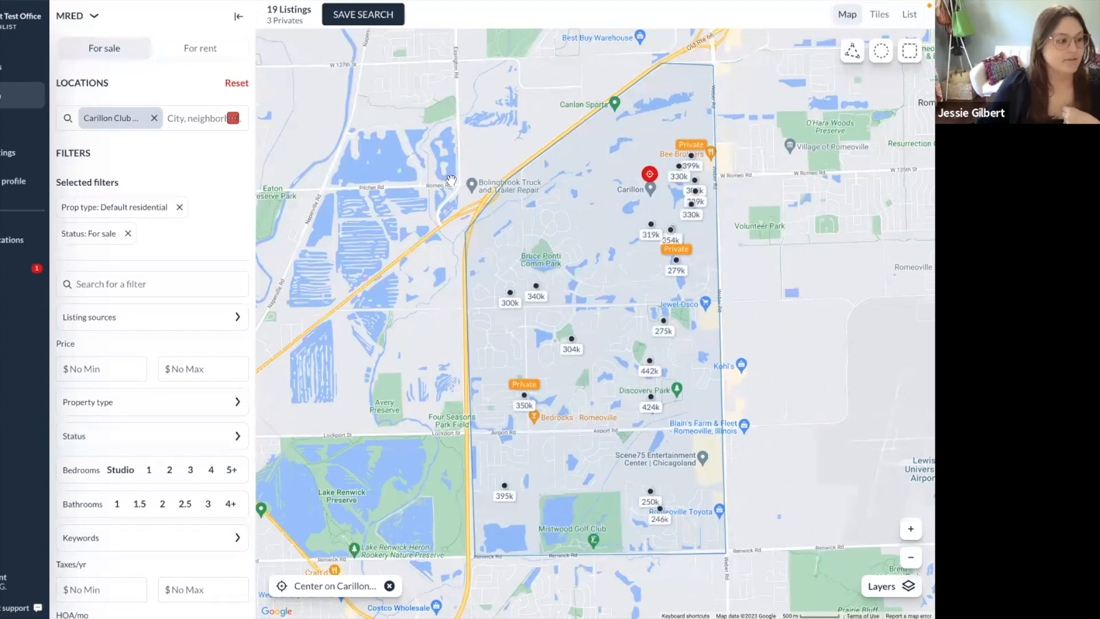
Reset the location, re-apply the saved 'Carillon Club Subdivison' boundary, then advance to the exclusion-request slide.
click(250, 84)
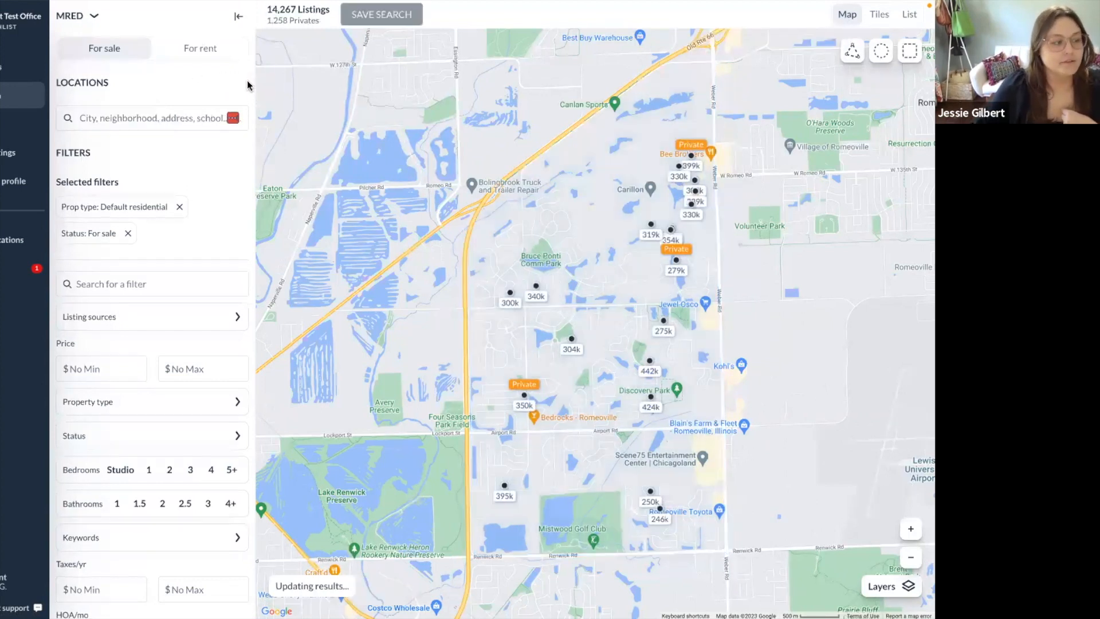
click(106, 117)
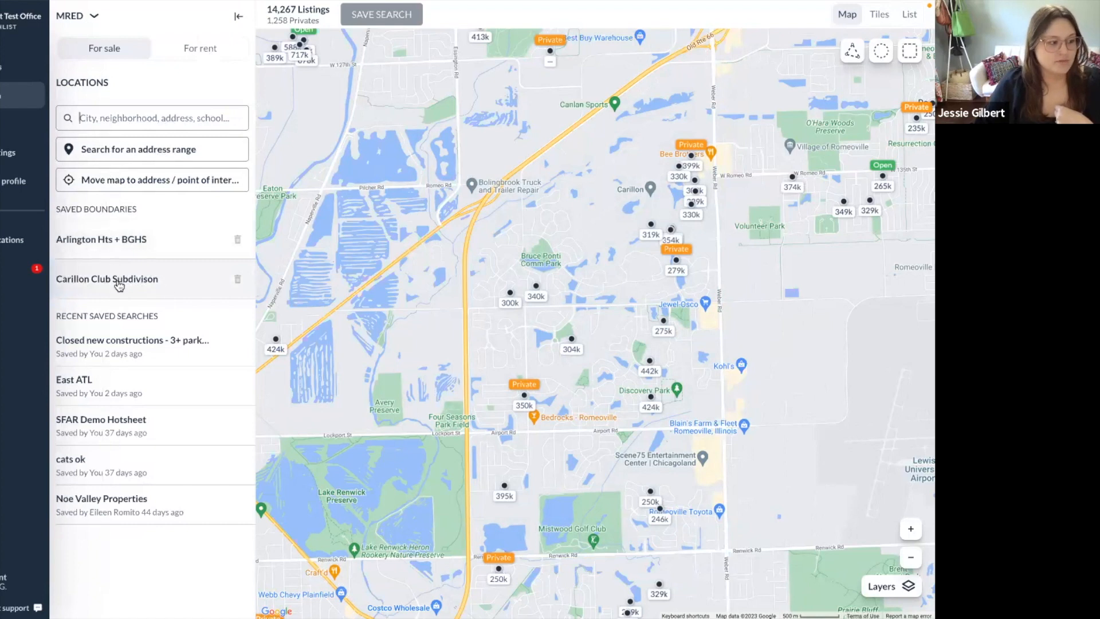
click(171, 284)
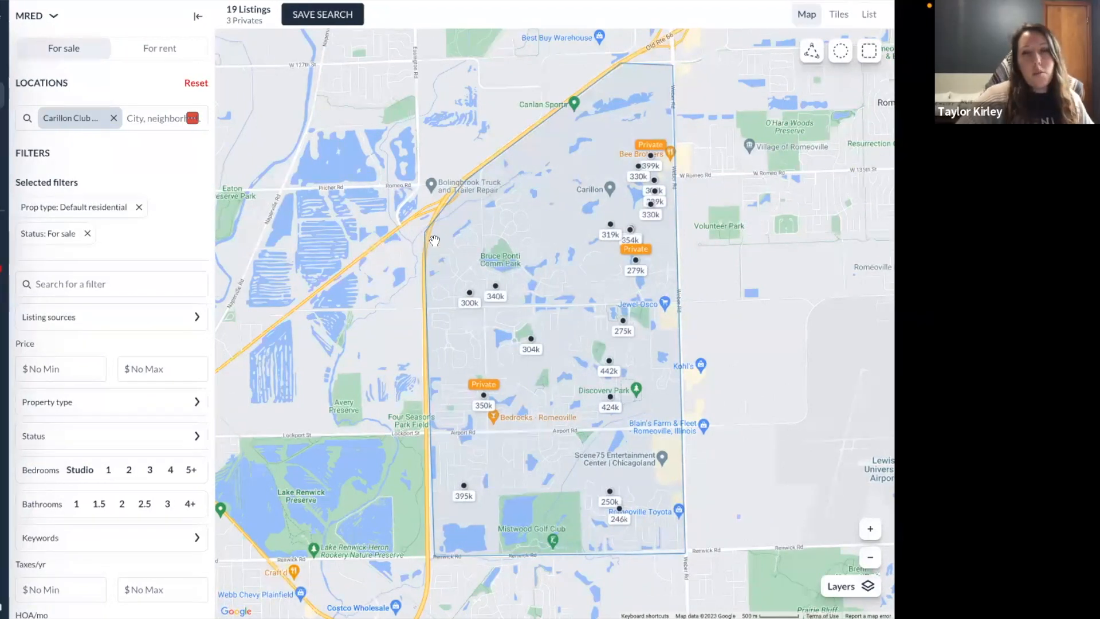
key(ctrl+Left)
key(Right)
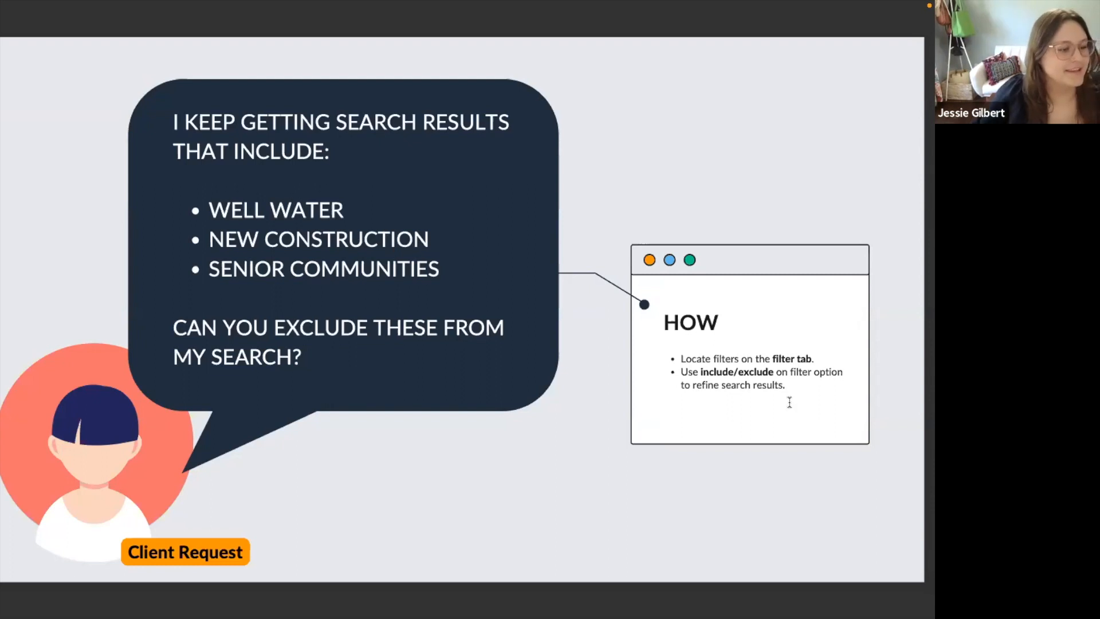
Switch from the slideshow back to the Zenlist search window.
key(ctrl+Right)
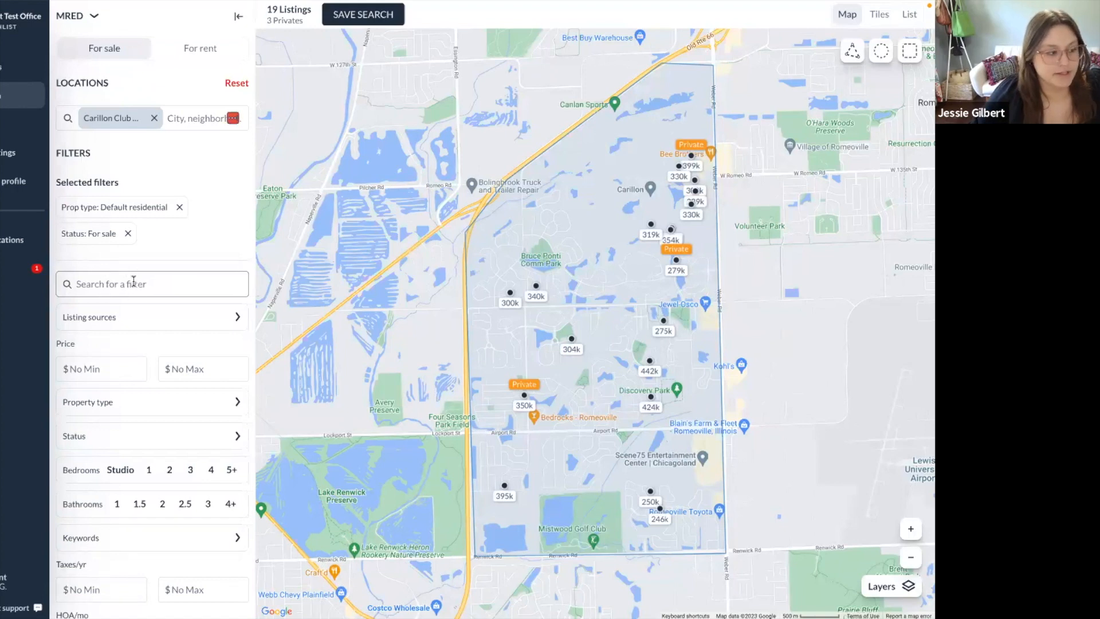
Set Senior community to No, cutting the results to 10 listings.
click(153, 284)
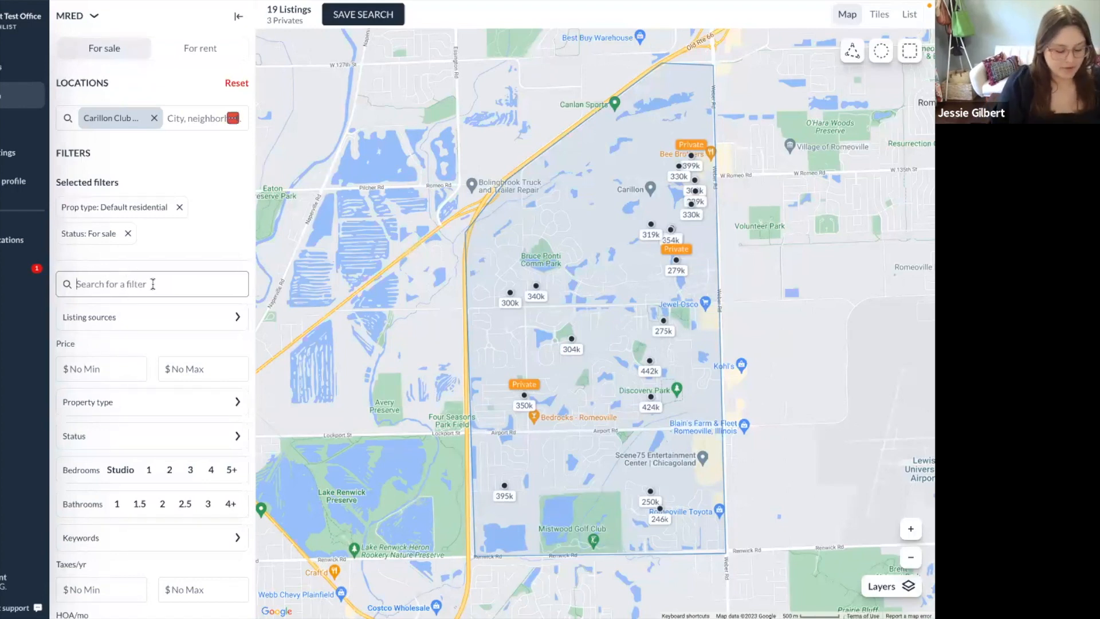
text(sweni)
key(BackSpace)
key(BackSpace)
key(BackSpace)
key(BackSpace)
text(enior)
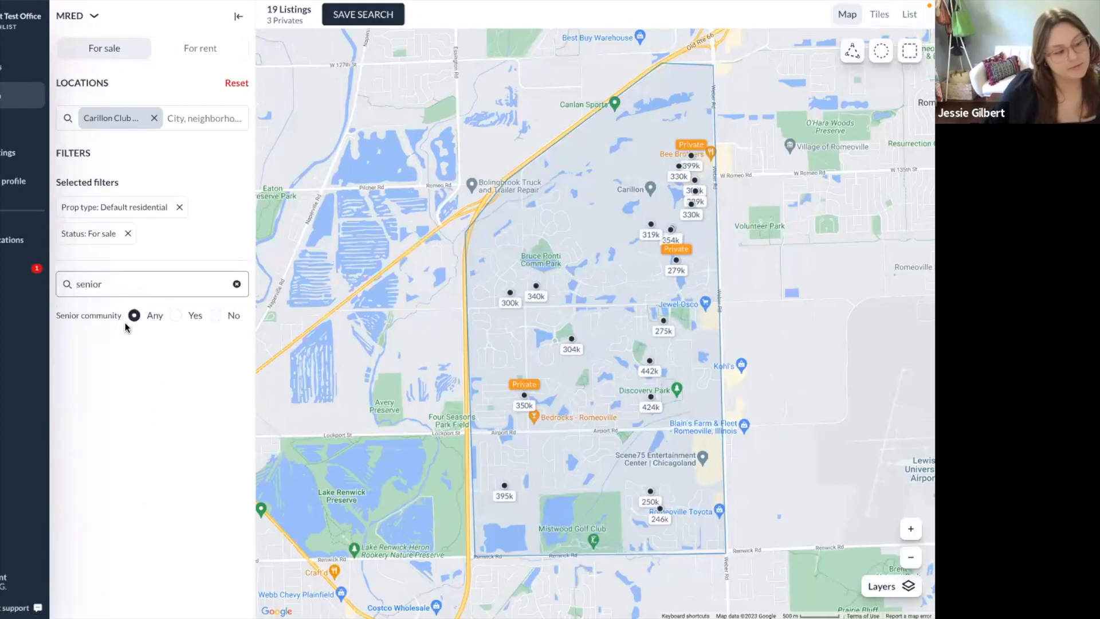
click(215, 316)
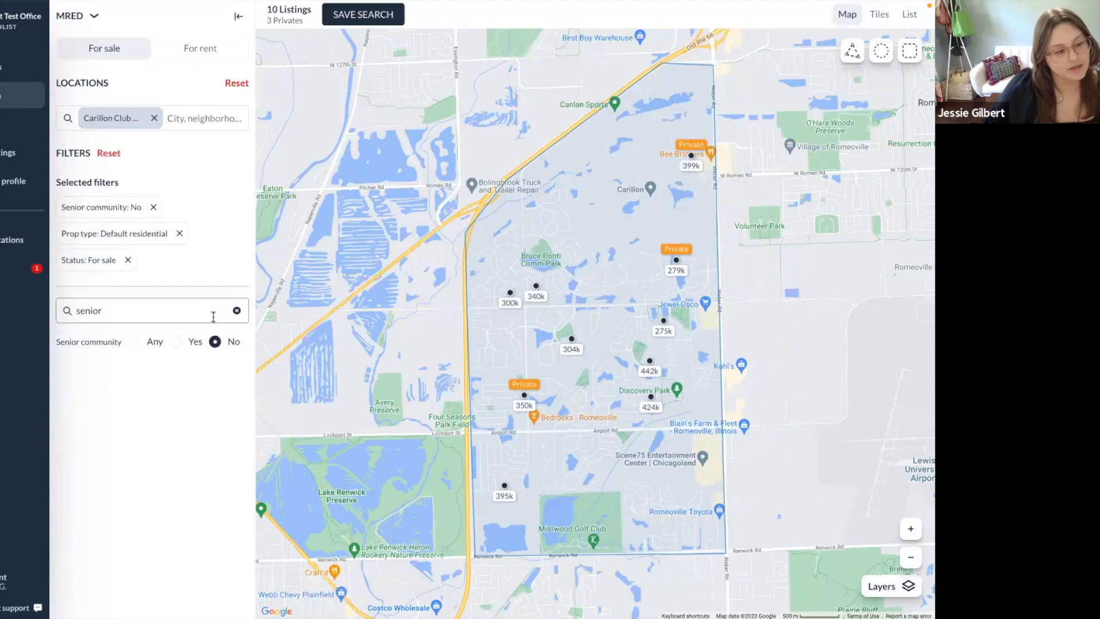
Look up the new construction filter, then search the filters for 'year'.
click(237, 310)
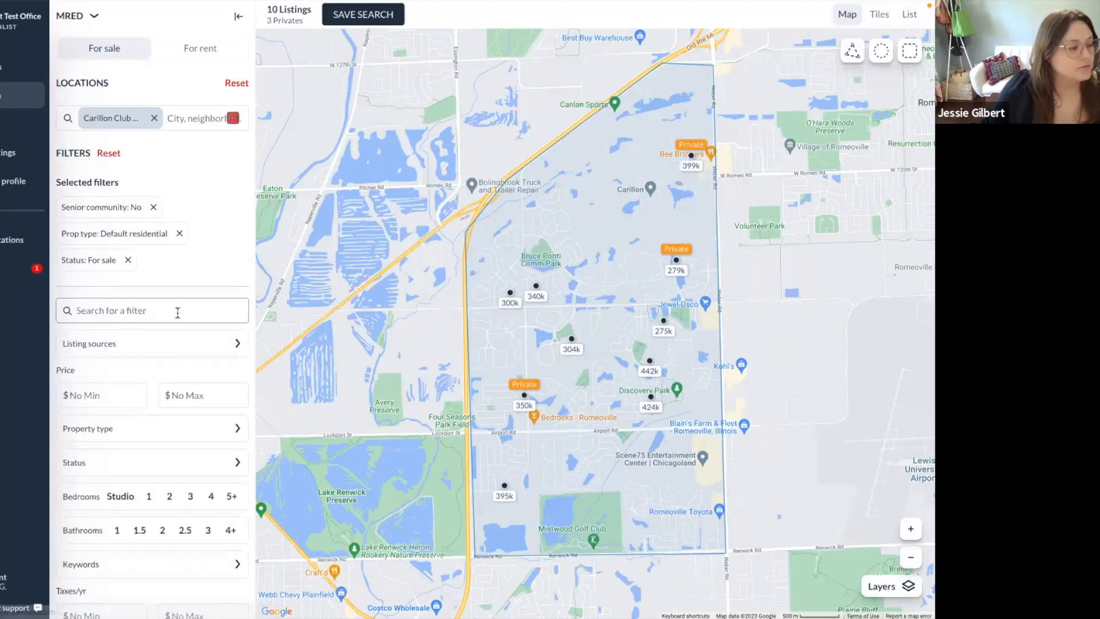
text(new)
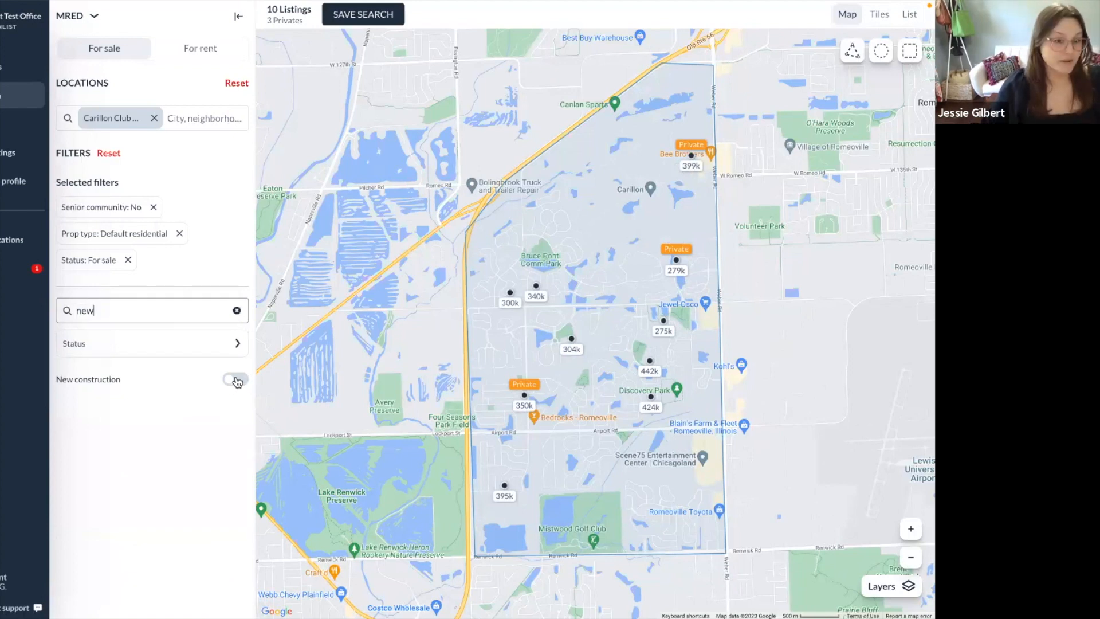
click(237, 310)
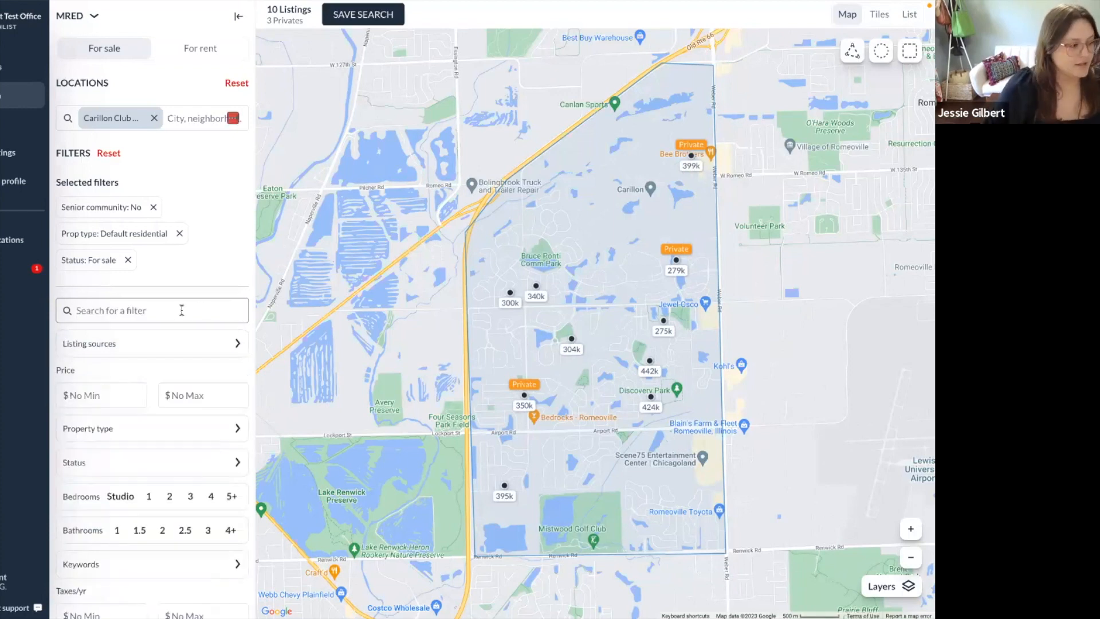
text(year)
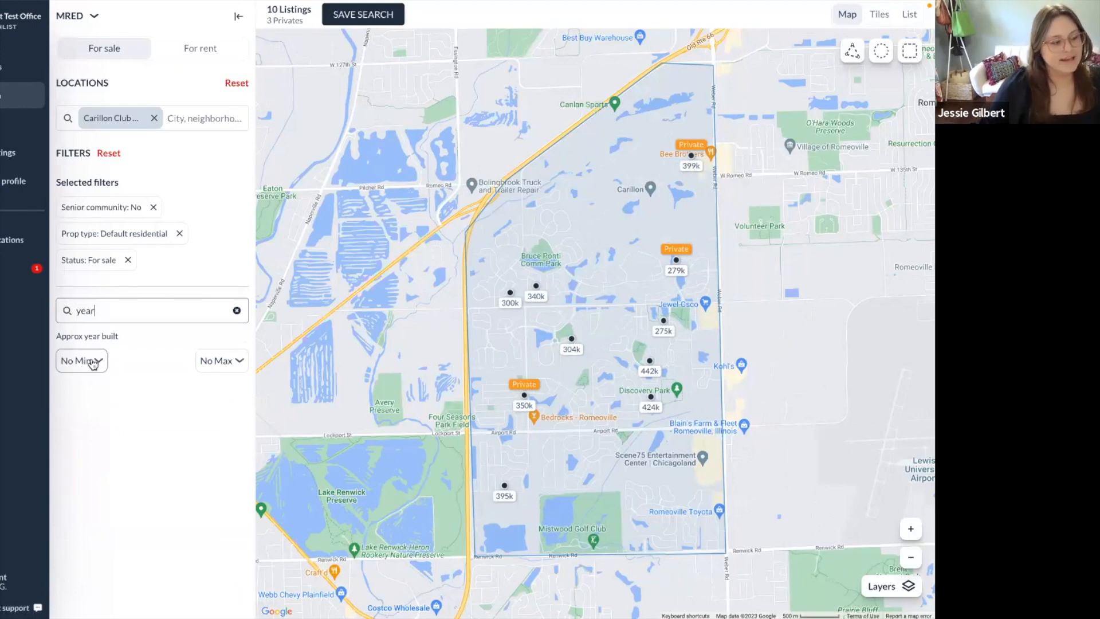
Set Approx year built maximum to 2022 (9 listings) and bring up the Water source filter.
click(228, 362)
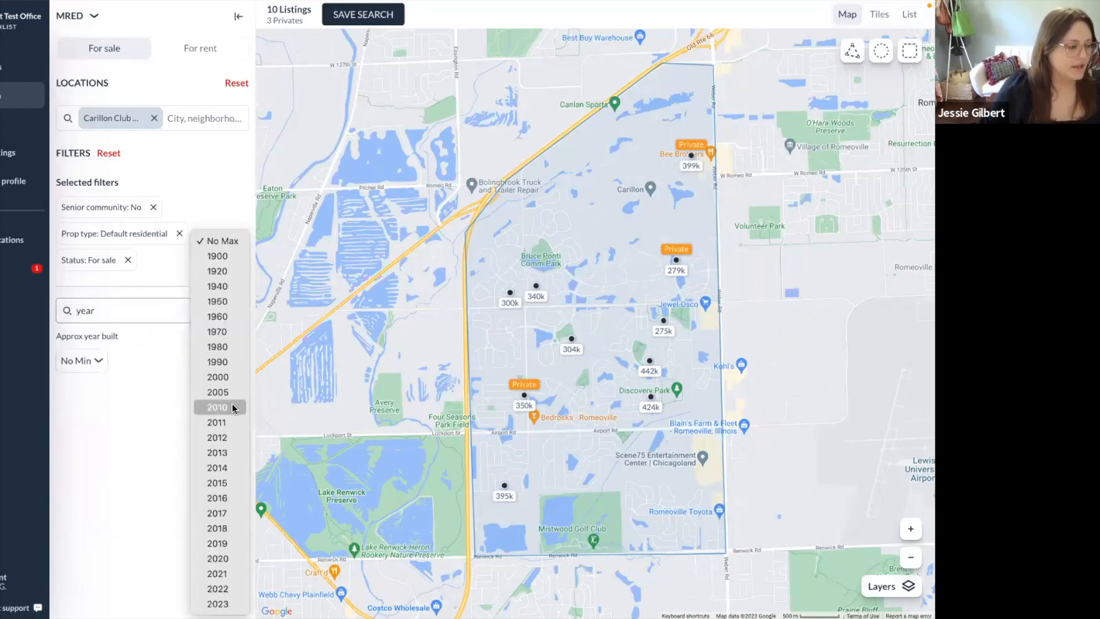
click(229, 587)
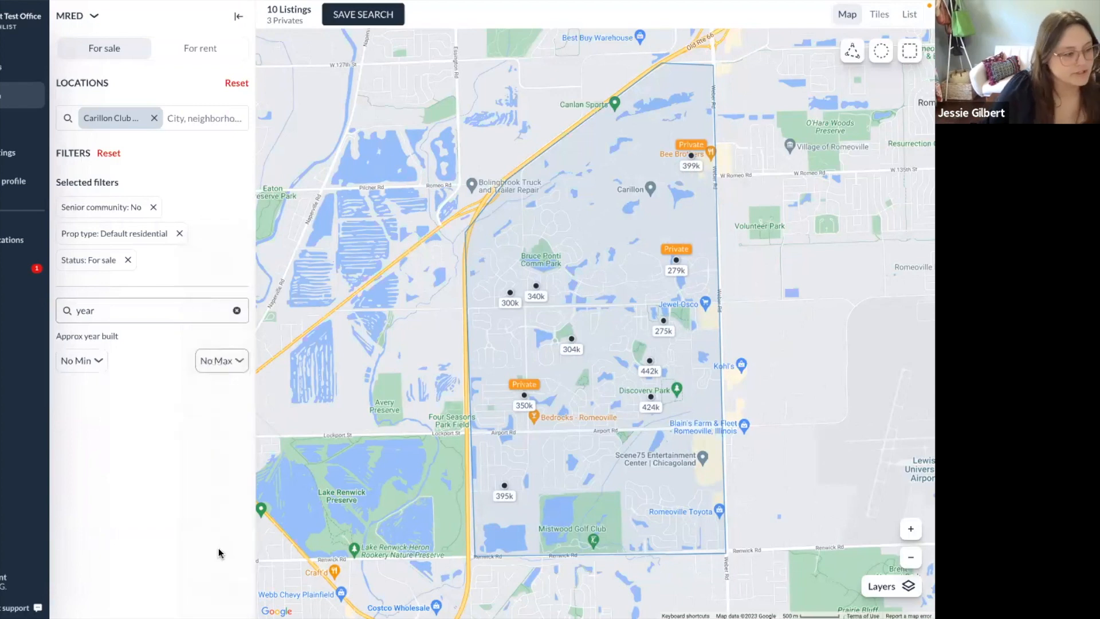
click(236, 337)
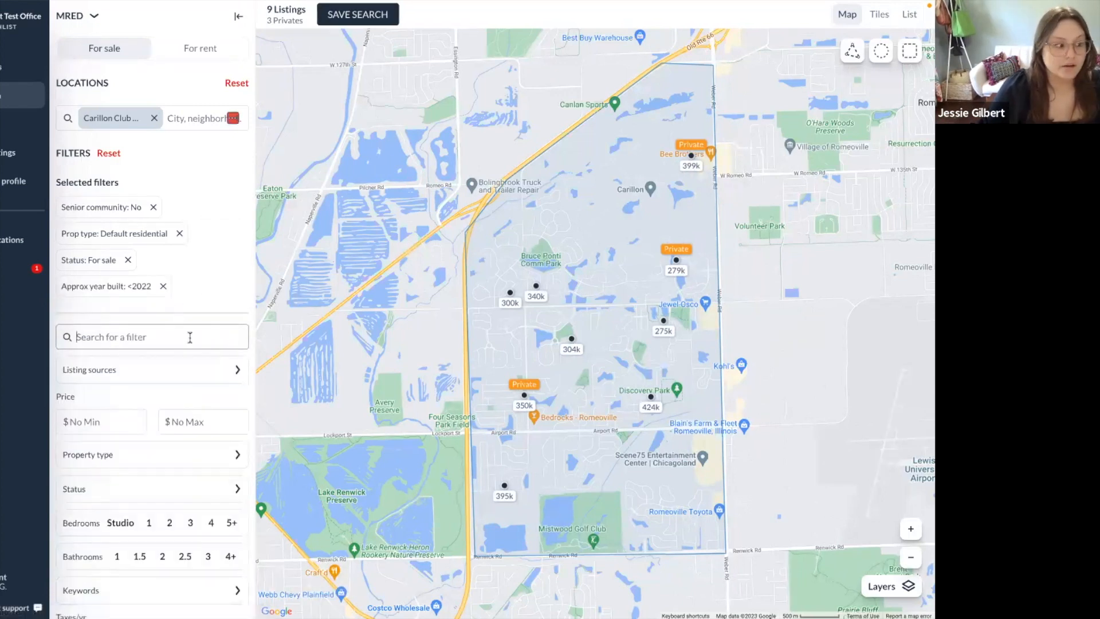
text(water)
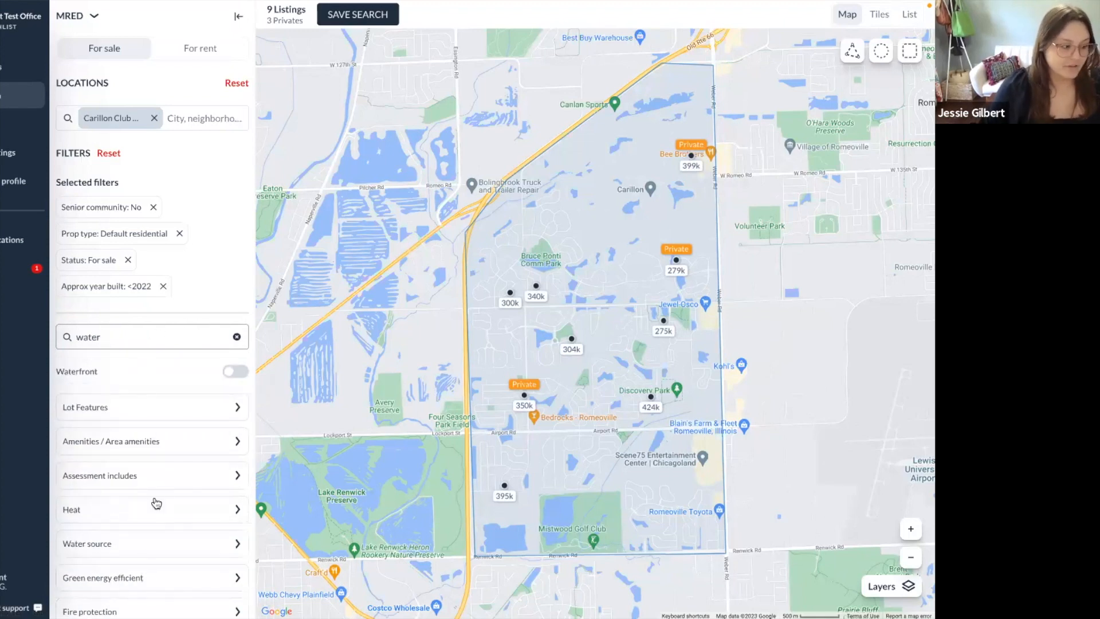
scroll(167, 549, down, 1)
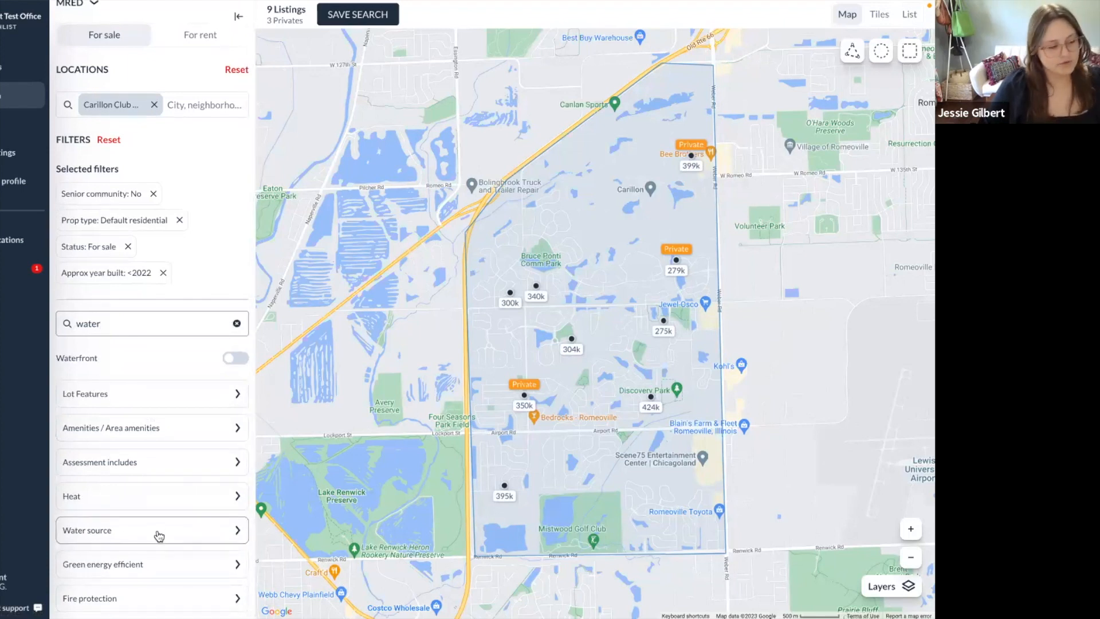
click(159, 536)
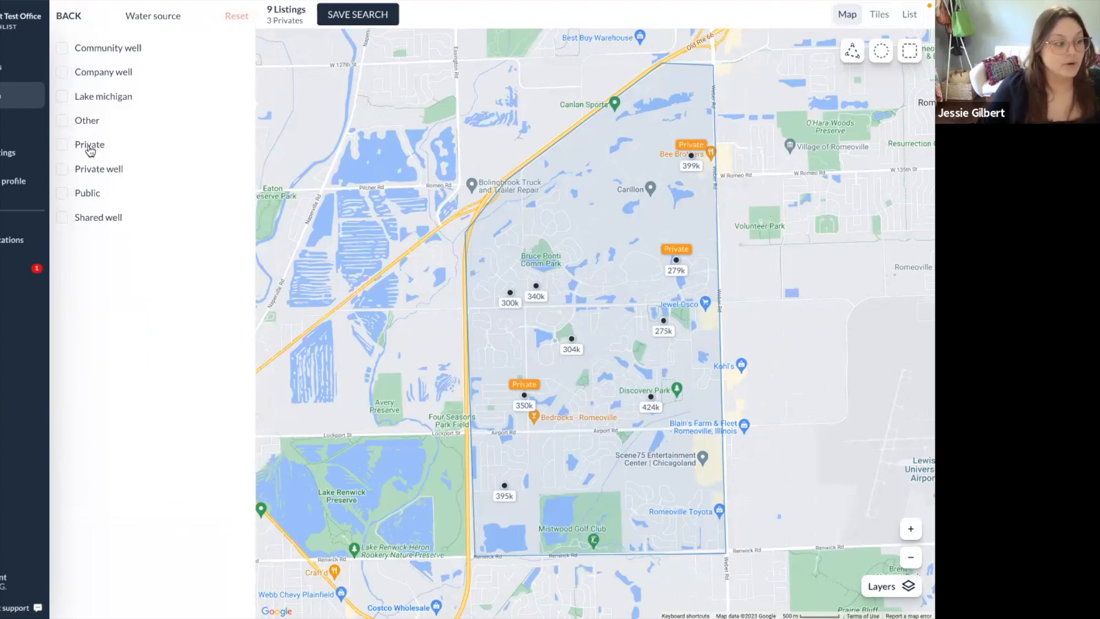
Exclude community, company, private and shared well water, leaving Public and Private unchecked, then return to the slides.
click(63, 193)
click(61, 145)
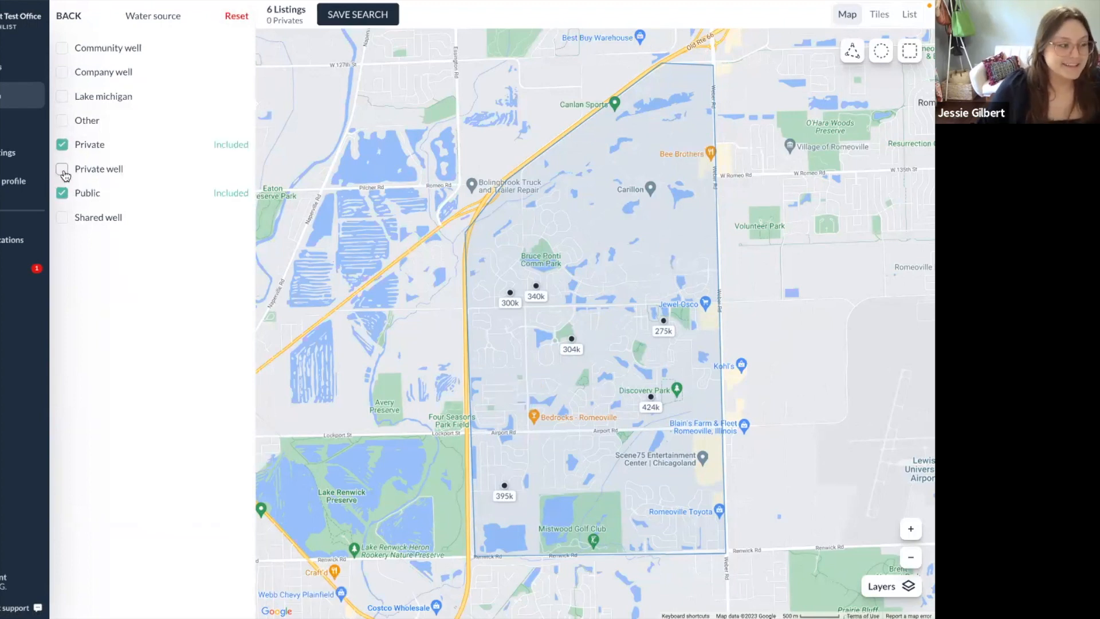
click(62, 169)
click(63, 170)
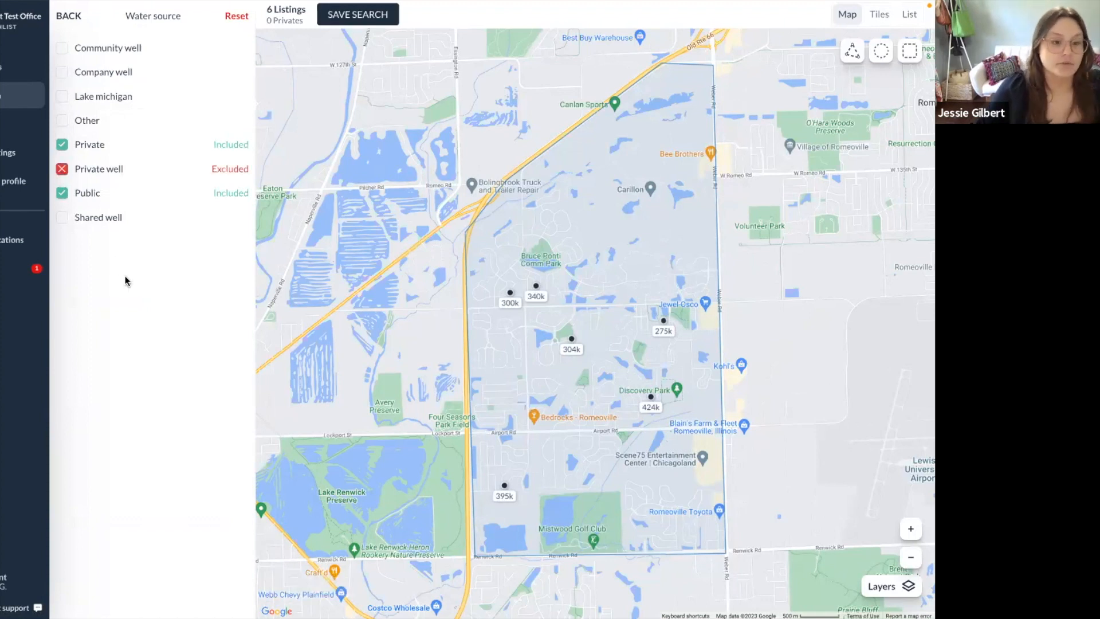
double_click(64, 219)
double_click(68, 73)
double_click(65, 52)
click(62, 145)
double_click(65, 193)
click(62, 145)
click(75, 16)
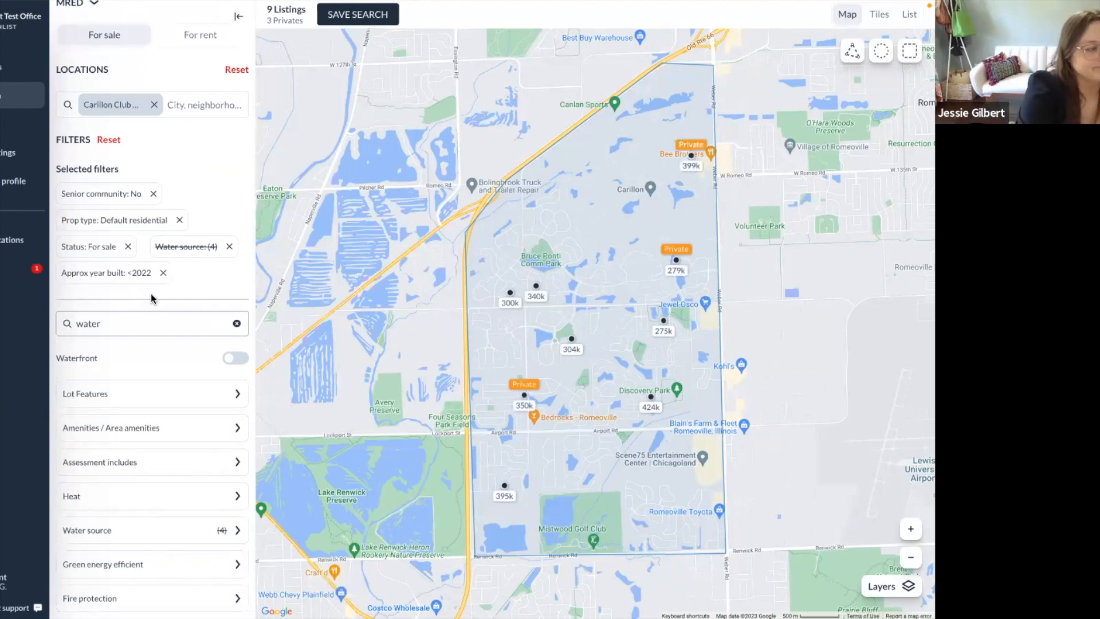
key(alt+Tab)
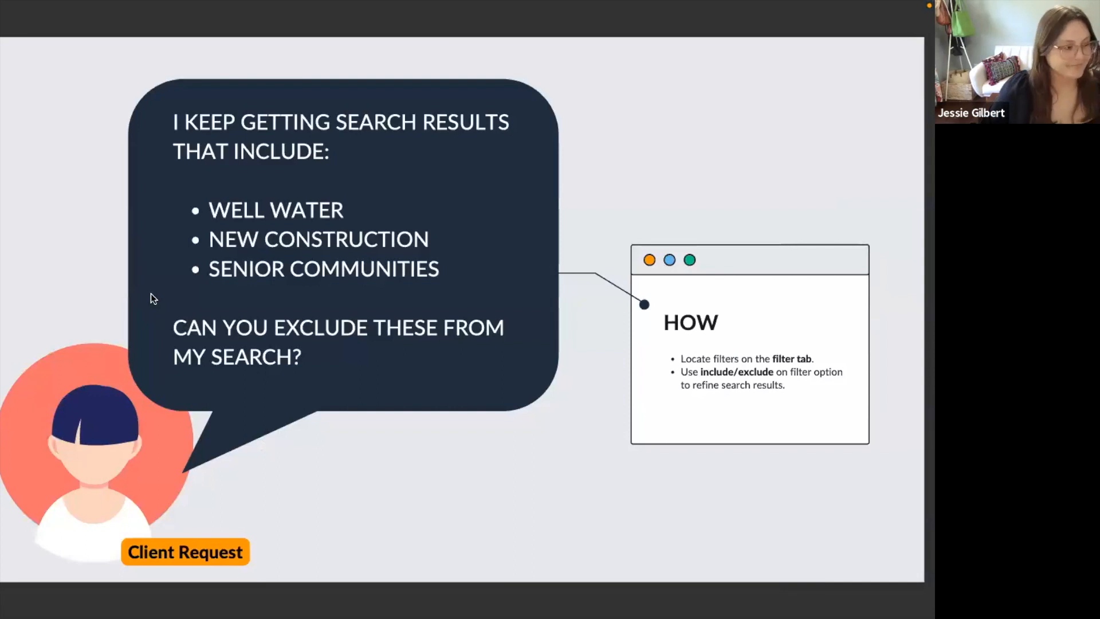
Advance the slide deck to the next slide.
key(Right)
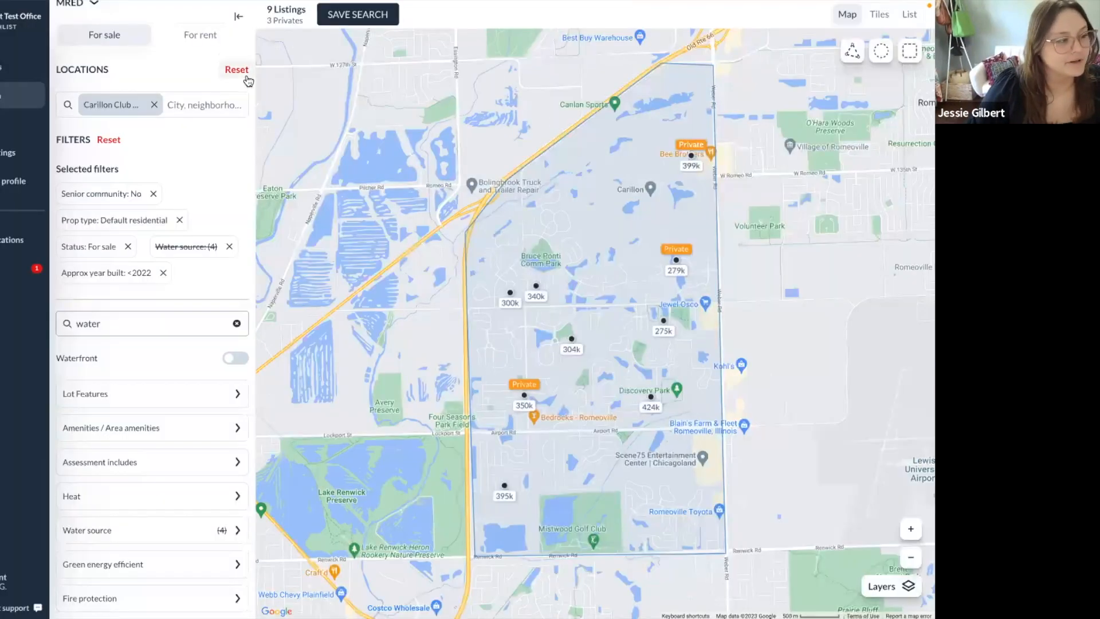
Reset the location and filters and zoom the map out, back to 14,270 listings.
click(239, 74)
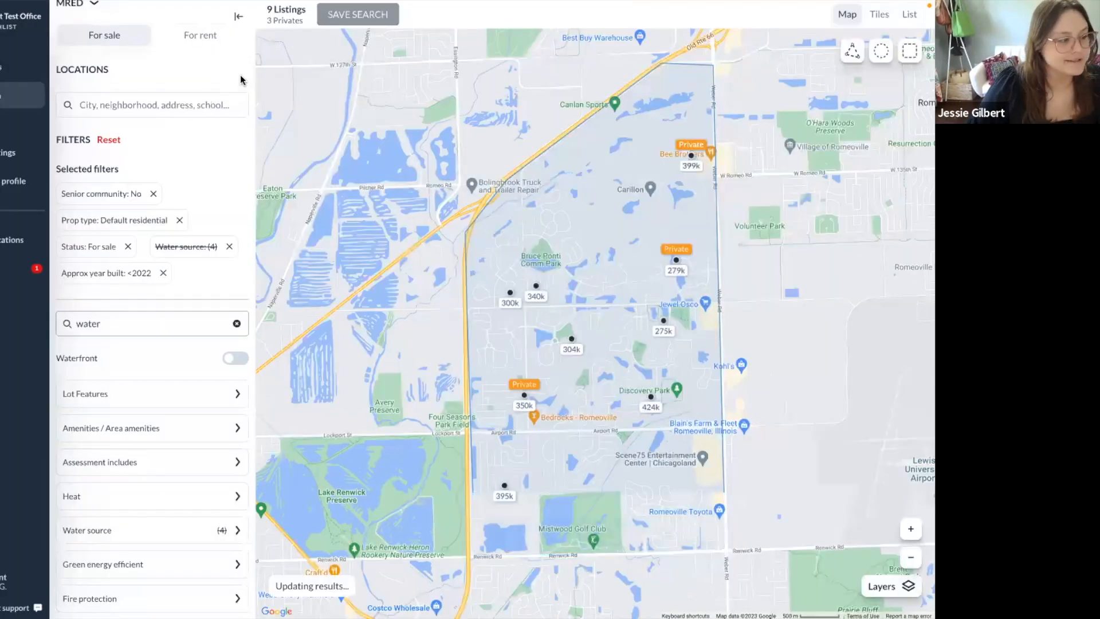
click(115, 142)
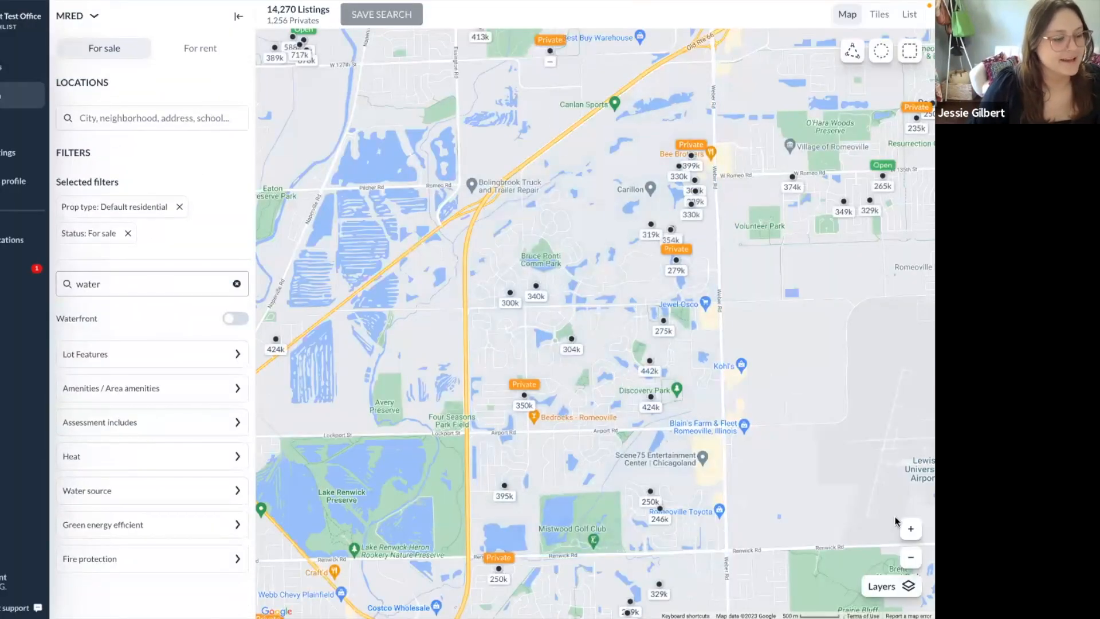
click(911, 557)
click(911, 557)
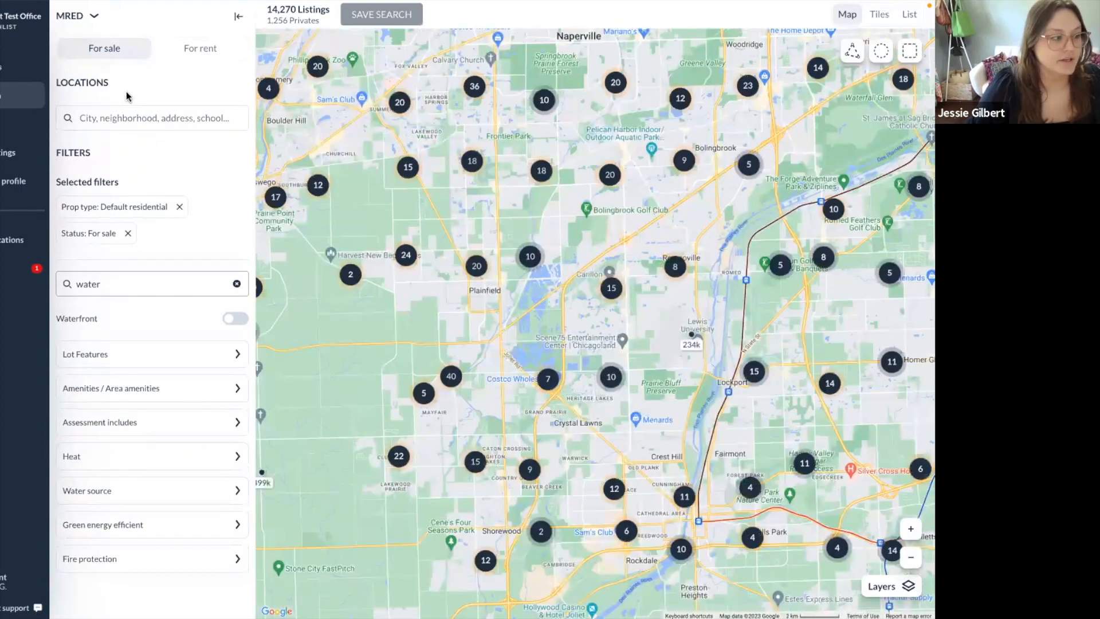
Search locations for '203' and choose the Naperville Community Unit School district.
click(132, 119)
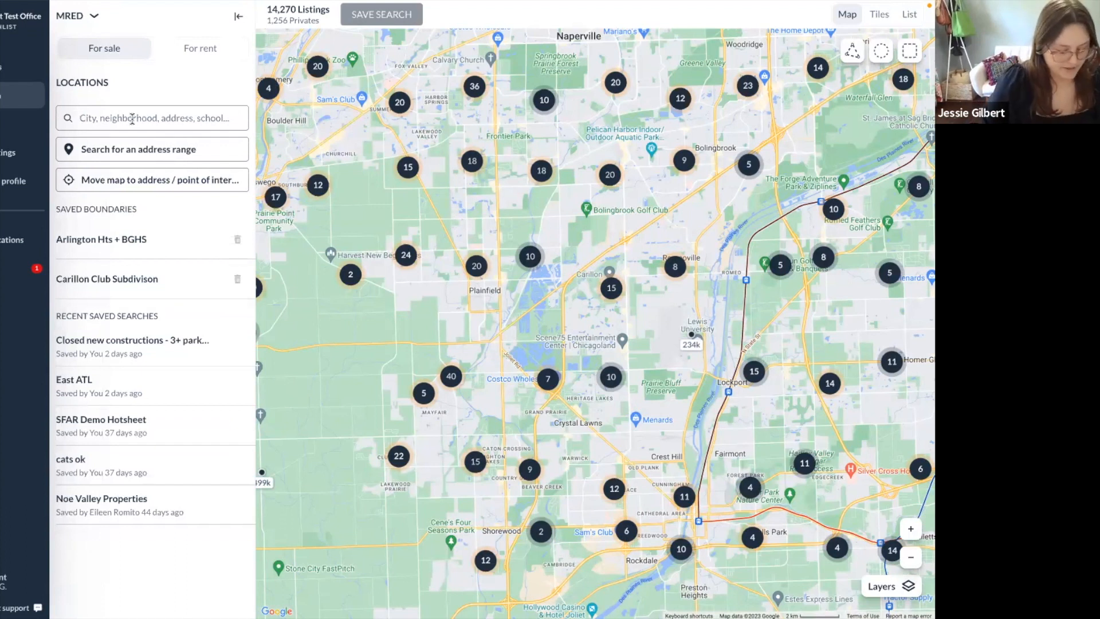
text(203)
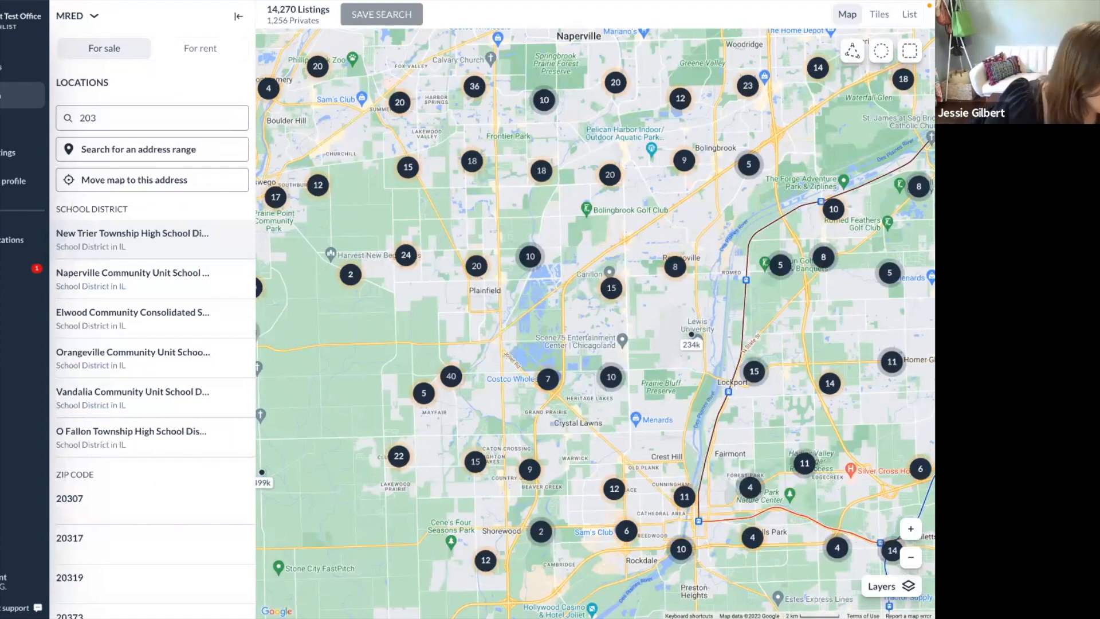
click(195, 286)
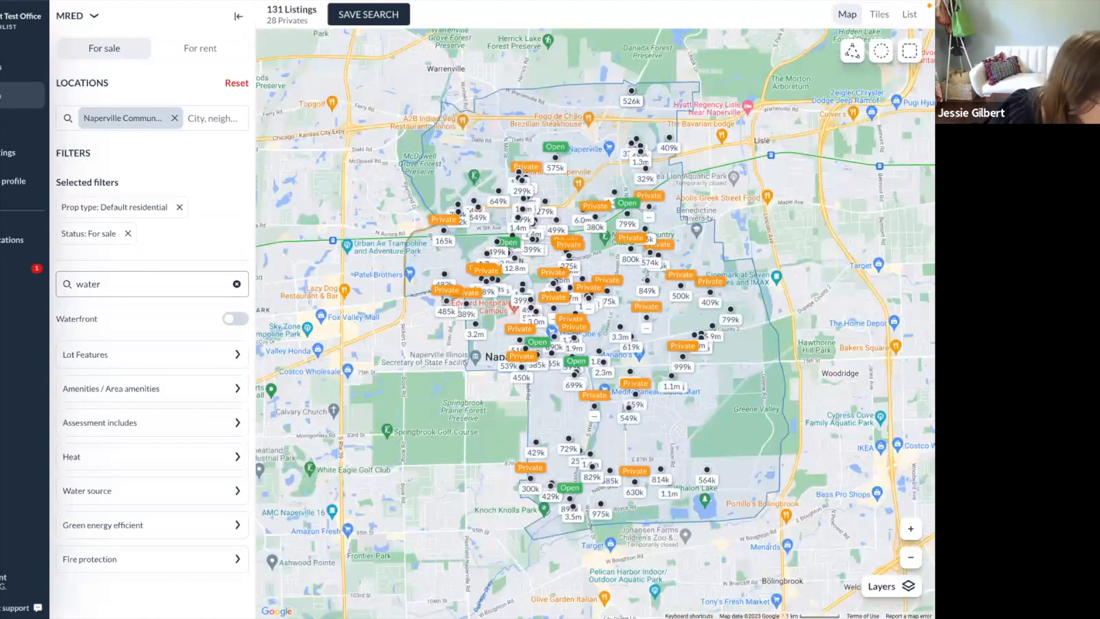
Zoom and pan the map around Naperville toward Lisle and Woodridge.
click(911, 528)
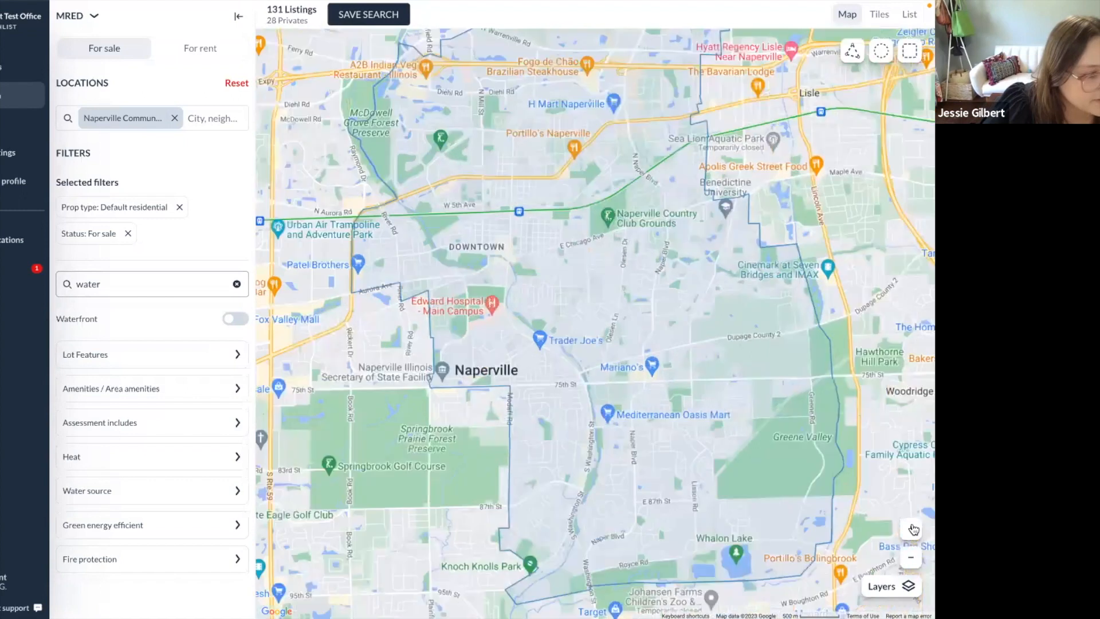
drag(310, 387, 301, 495)
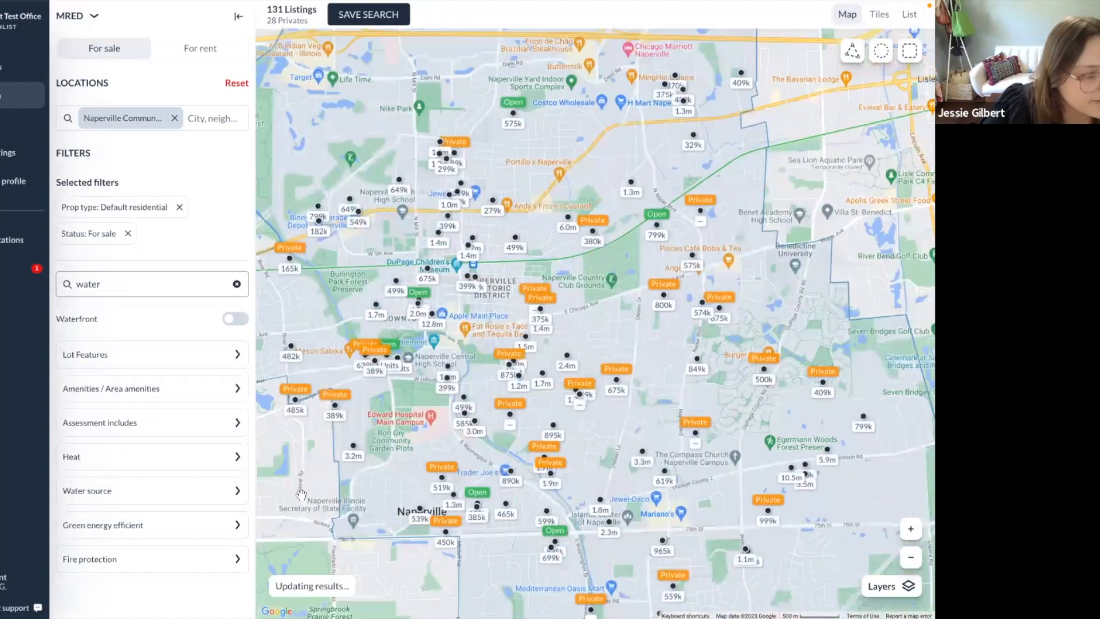
drag(868, 286, 737, 290)
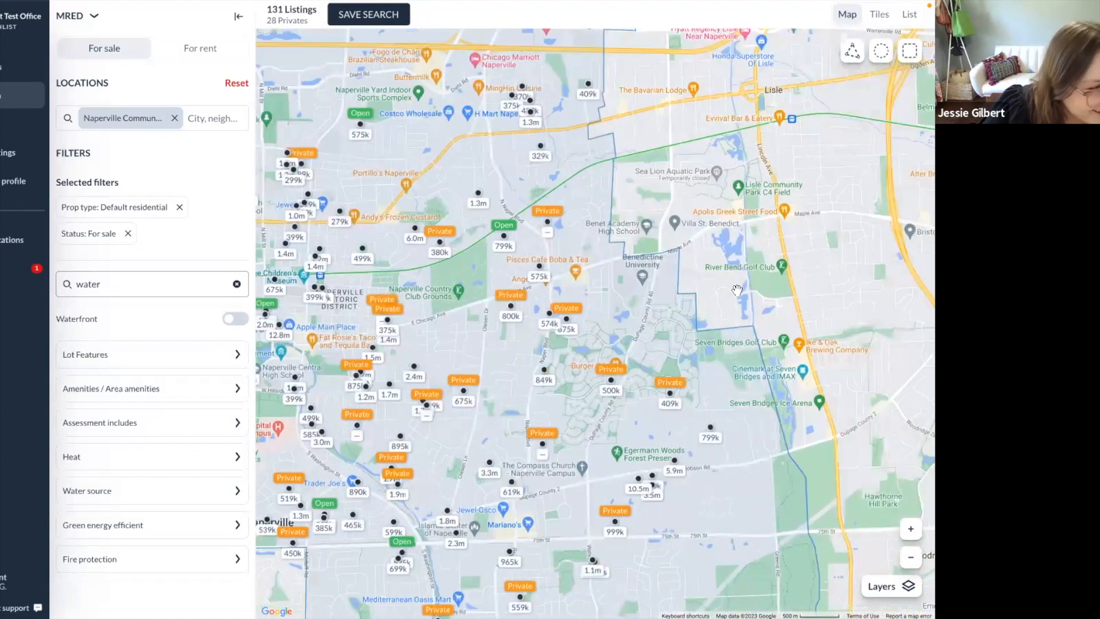
click(911, 528)
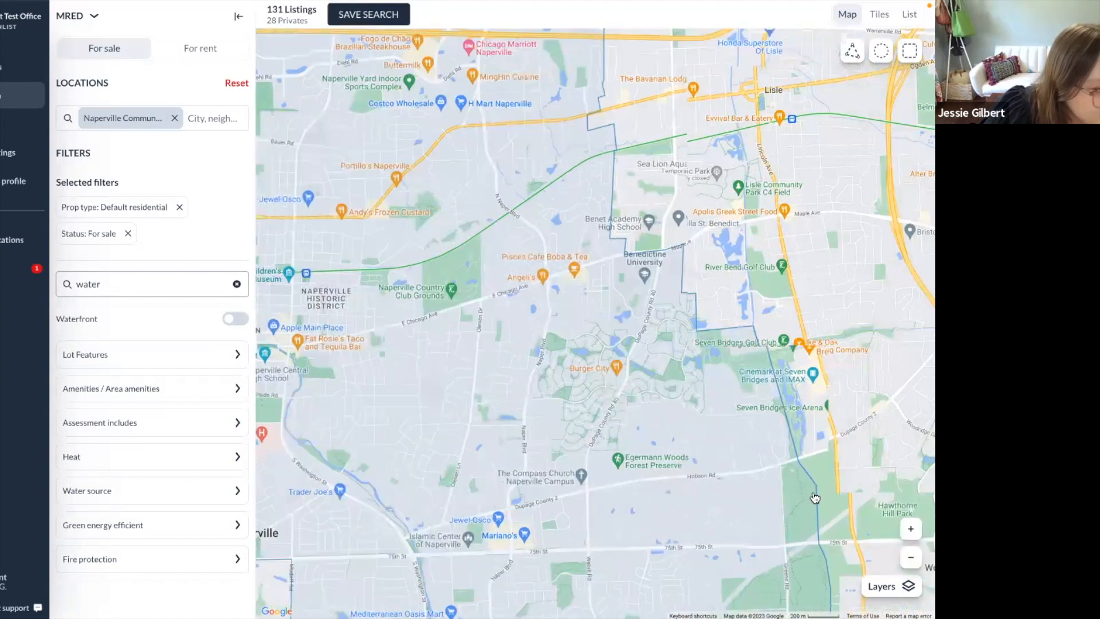
drag(814, 497, 582, 150)
drag(755, 328, 450, 304)
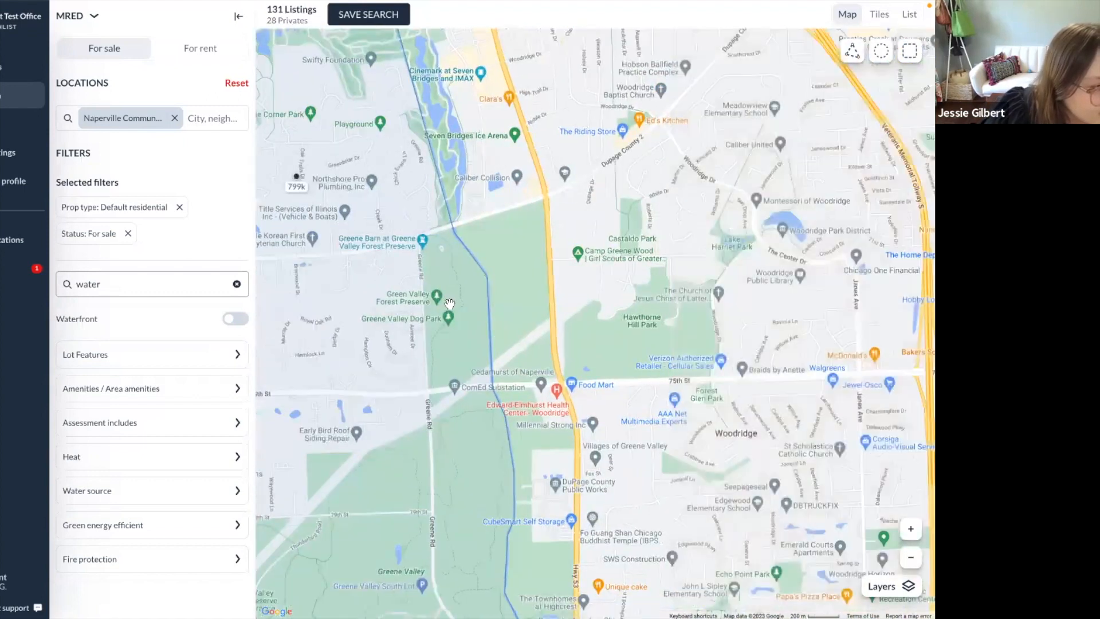
Pan toward Bolingbrook, zoom out to show all of Naperville, and pick the rectangle draw tool.
double_click(440, 313)
click(908, 557)
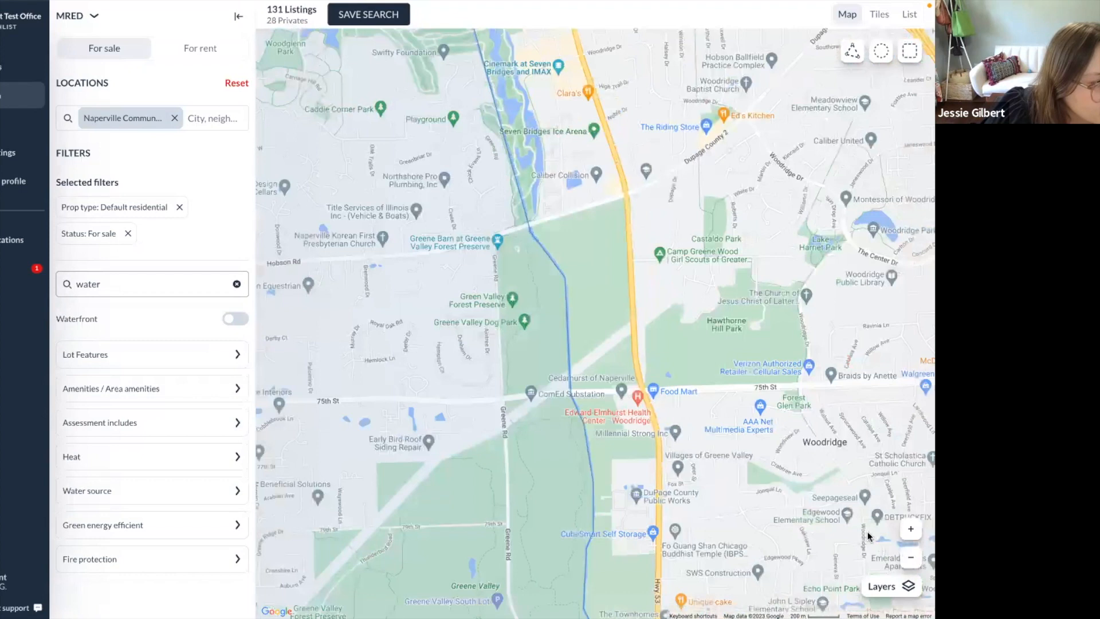
drag(789, 414, 641, 7)
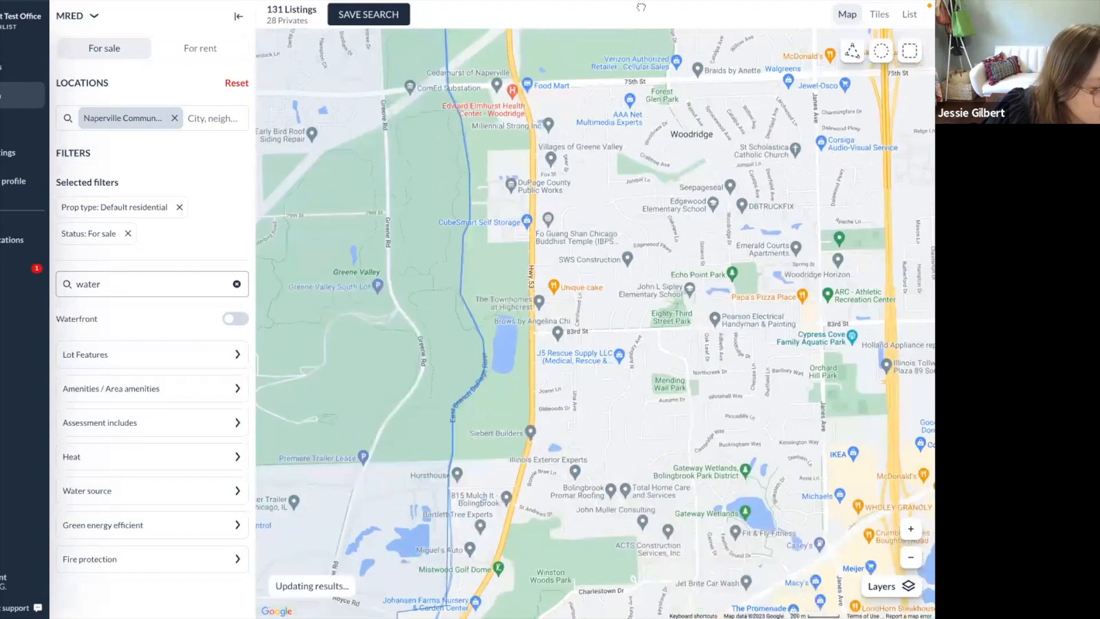
drag(562, 410, 587, 184)
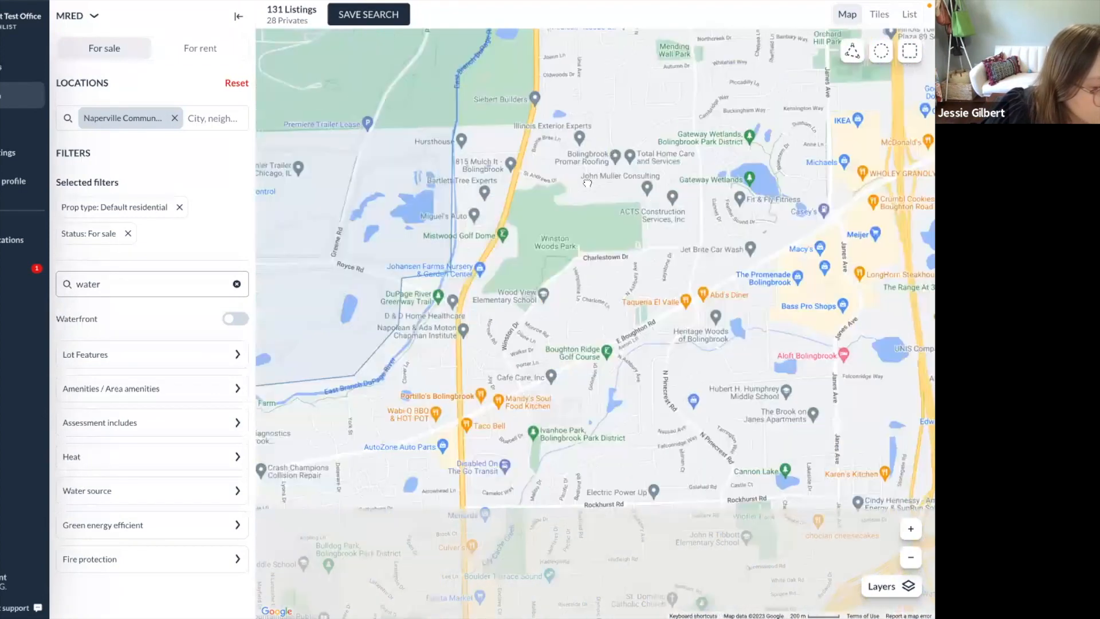
click(910, 557)
click(910, 557)
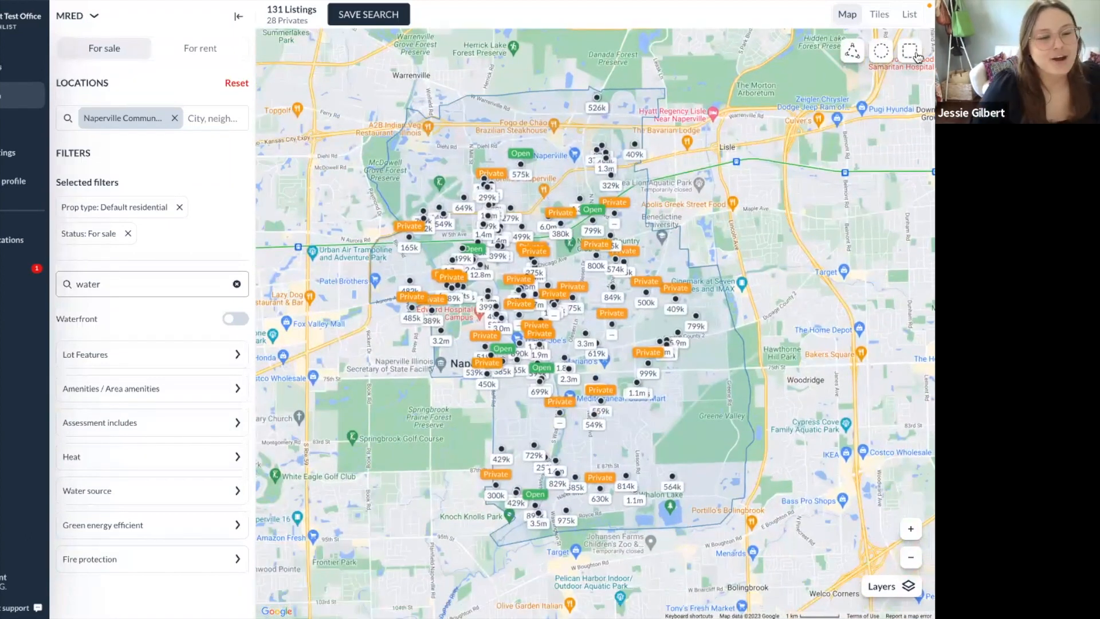
click(917, 55)
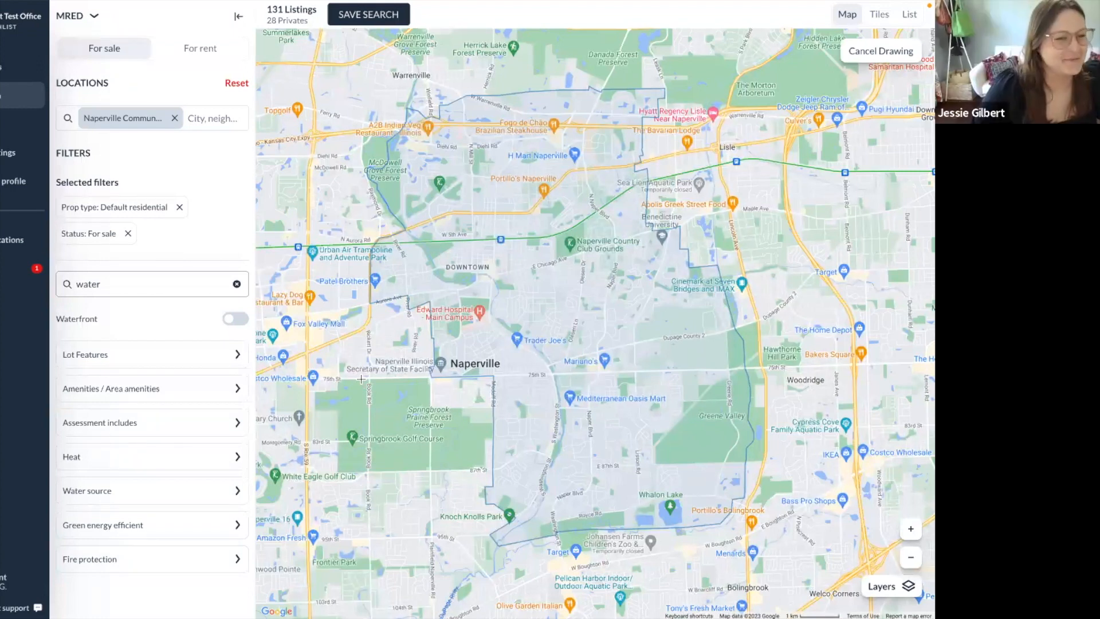
Draw Custom Boundary 1 from south Naperville to Woodridge, enlarge it to 163 listings, and open district options.
mouse_move(334, 378)
mouse_down()
mouse_move(823, 382)
mouse_move(832, 569)
mouse_up()
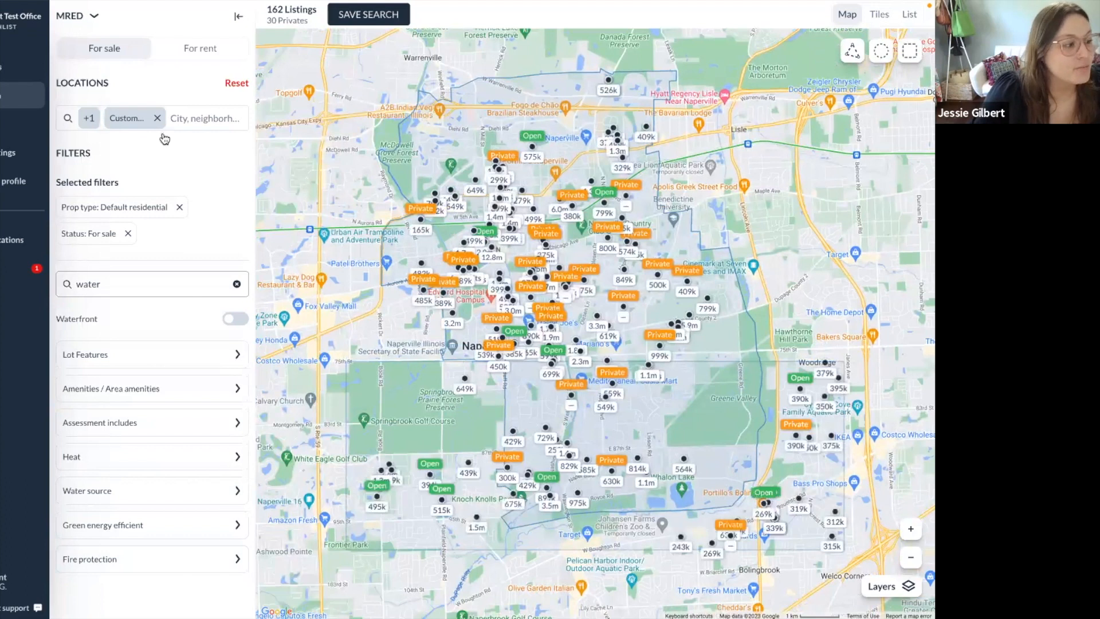
click(131, 119)
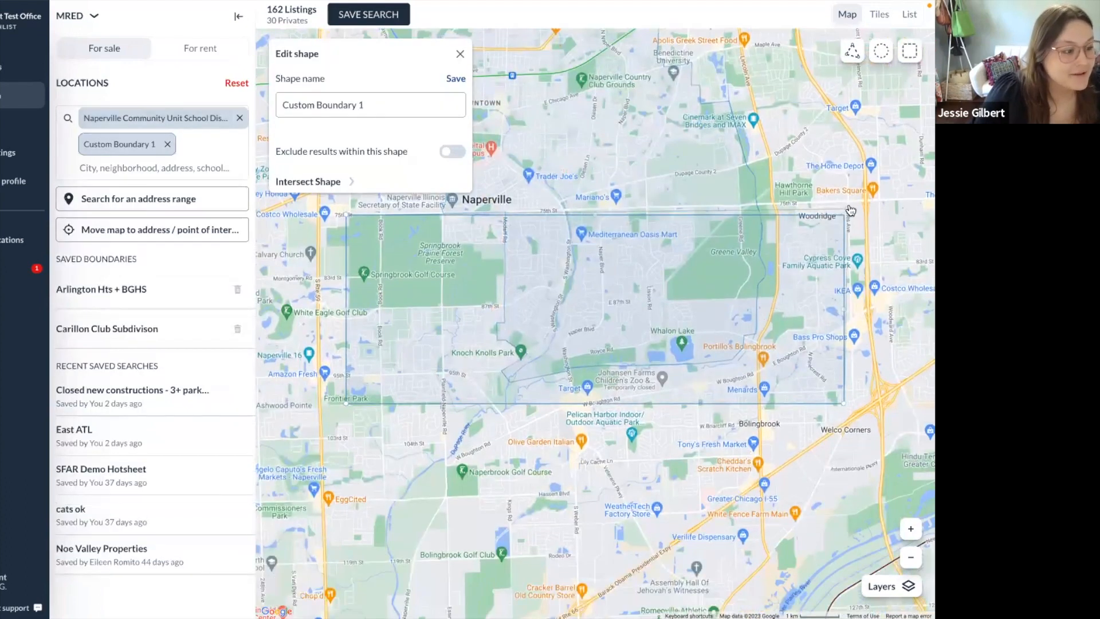
drag(851, 200, 850, 200)
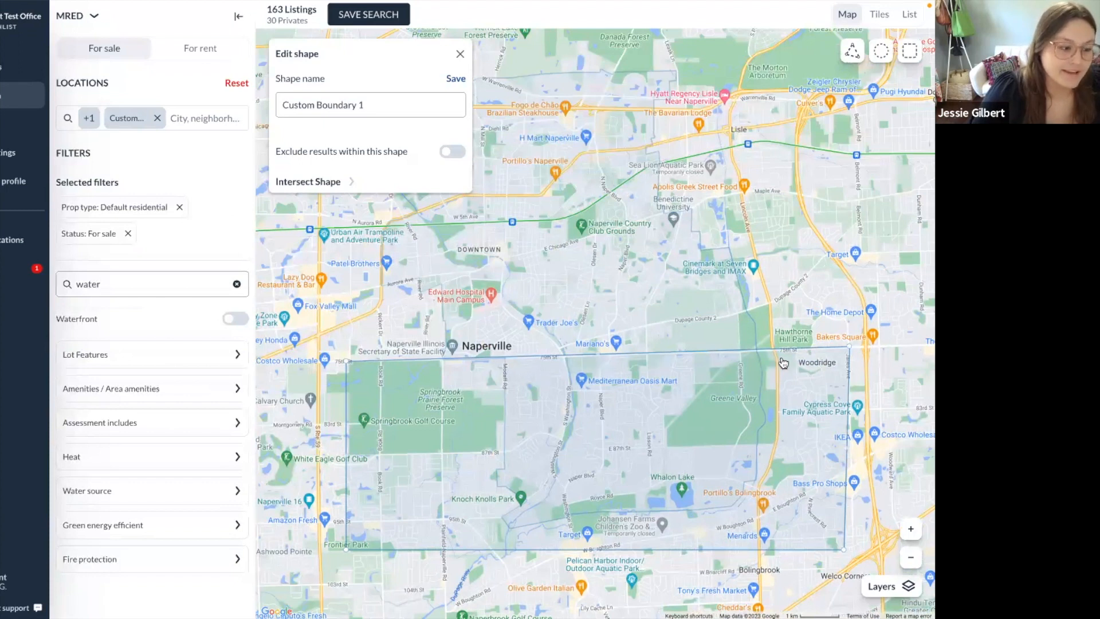
click(858, 288)
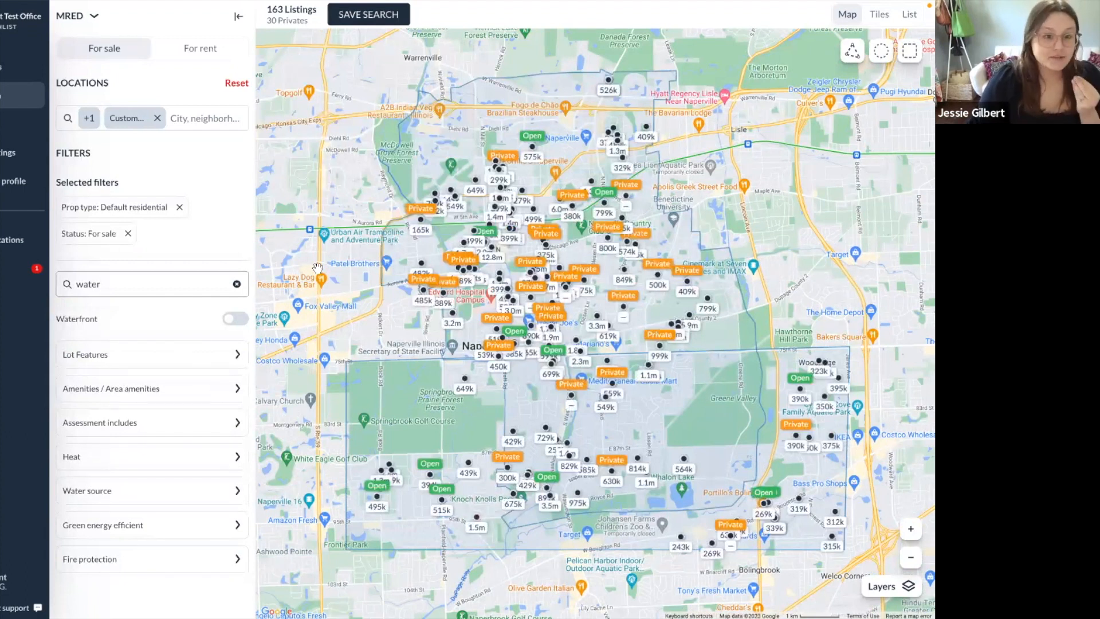
click(200, 118)
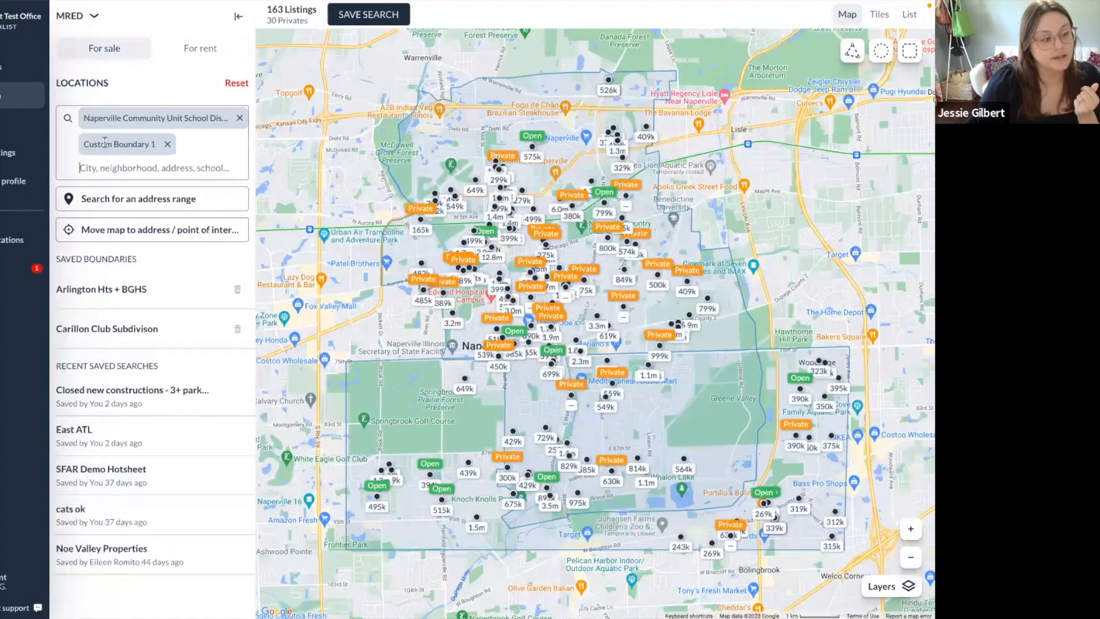
click(183, 119)
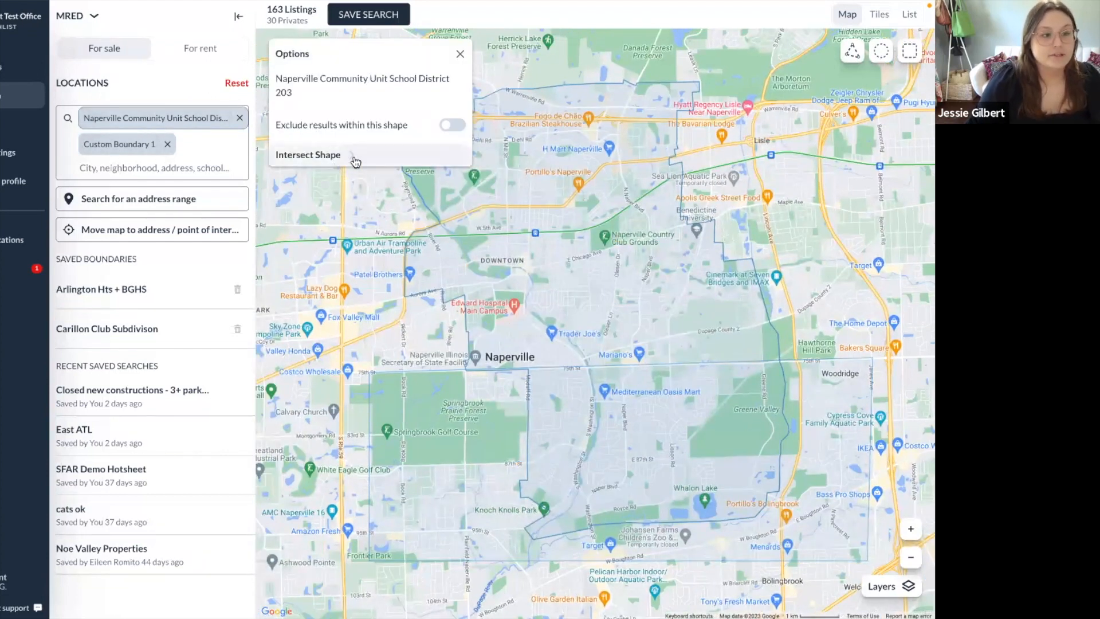
Intersect the Naperville school district with Custom Boundary 1.
click(341, 159)
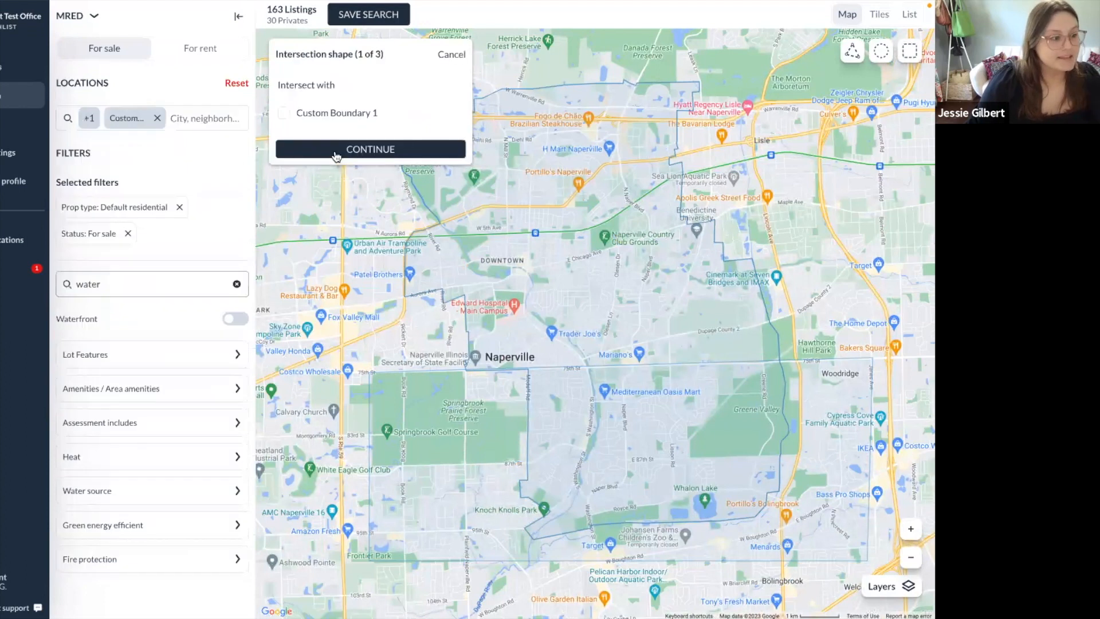
click(318, 117)
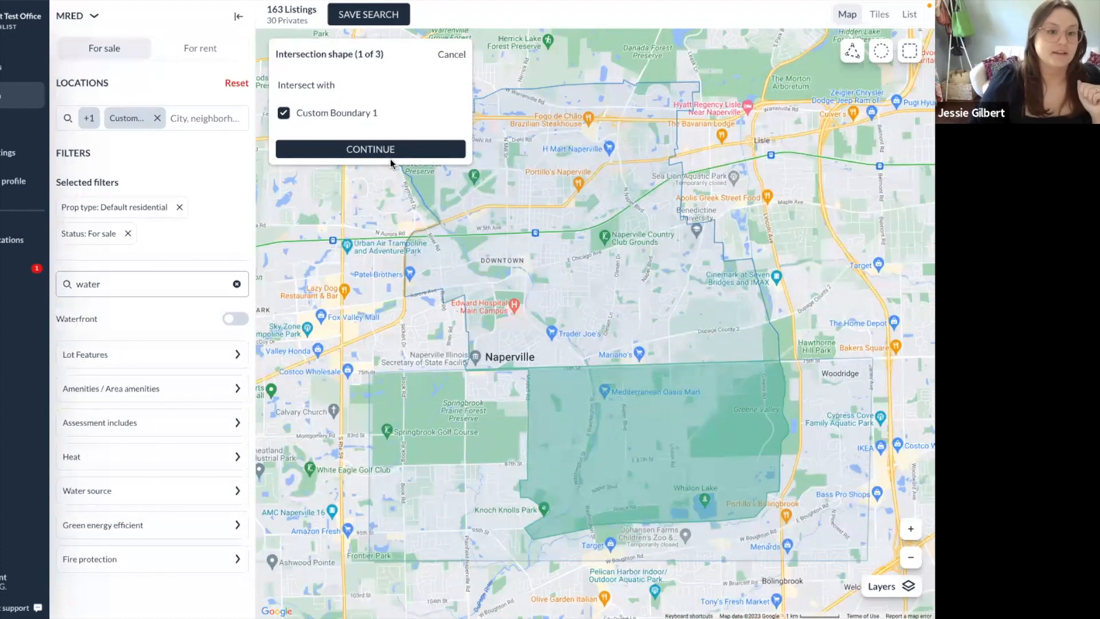
click(381, 225)
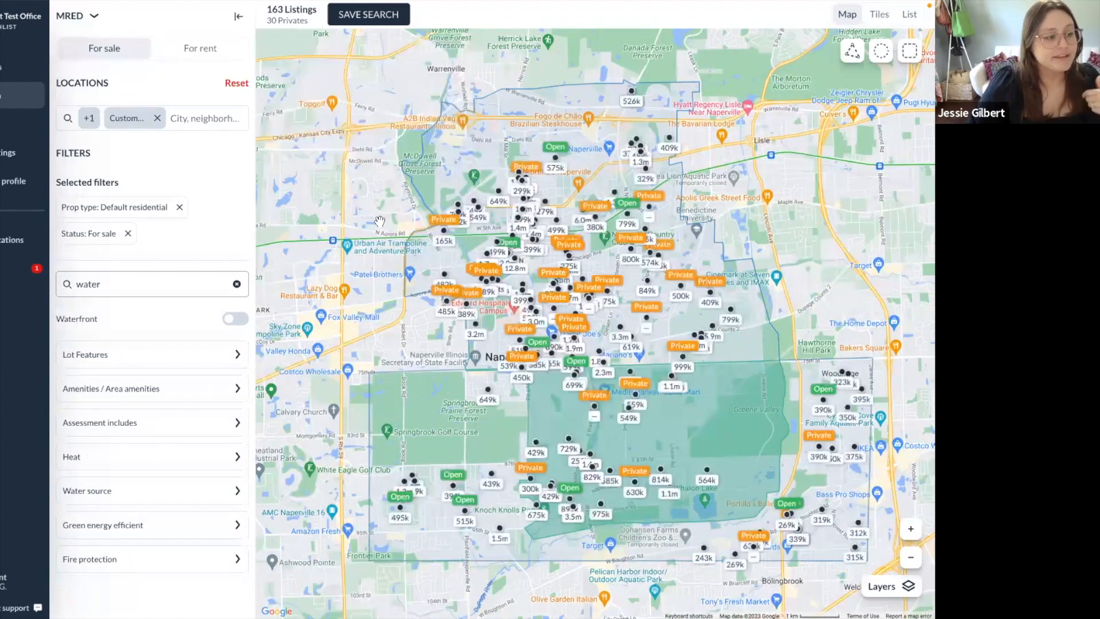
Remove Custom Boundary 1 to return to 131 listings and pick the rectangle draw tool.
click(178, 118)
click(169, 143)
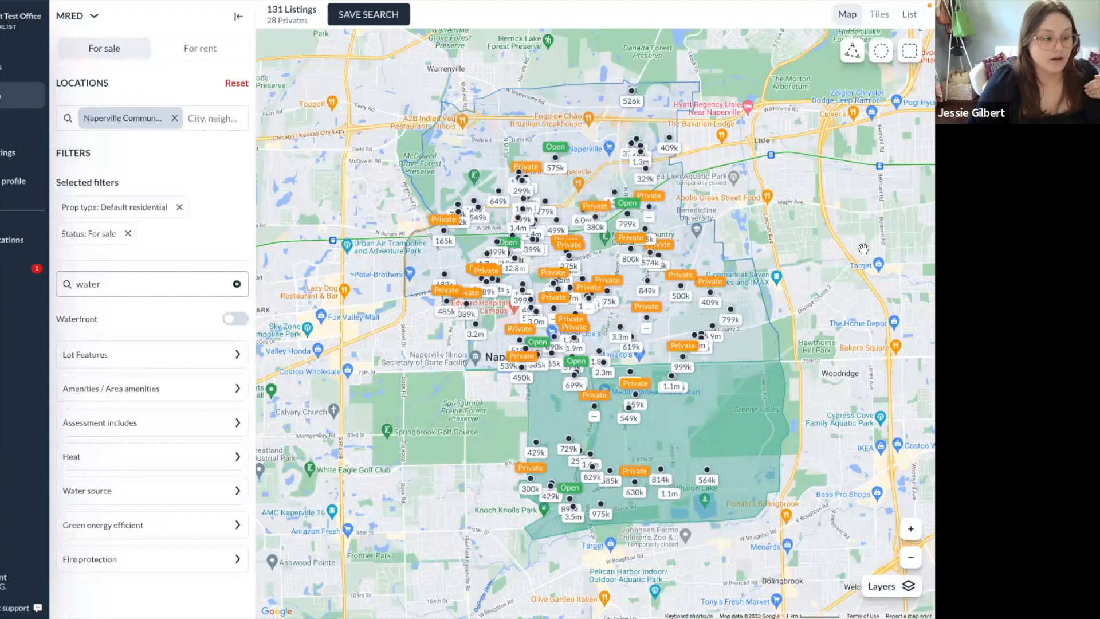
click(910, 50)
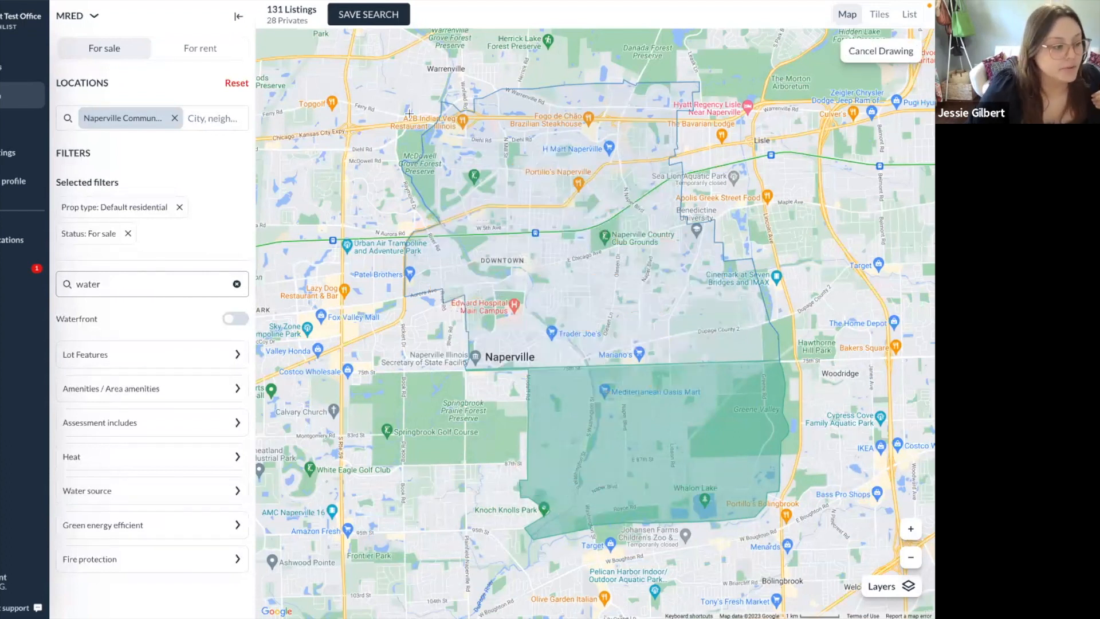
Draw a rectangle over north Naperville and set it to exclude its results, leaving 26 listings.
drag(376, 44, 812, 288)
drag(878, 310, 887, 370)
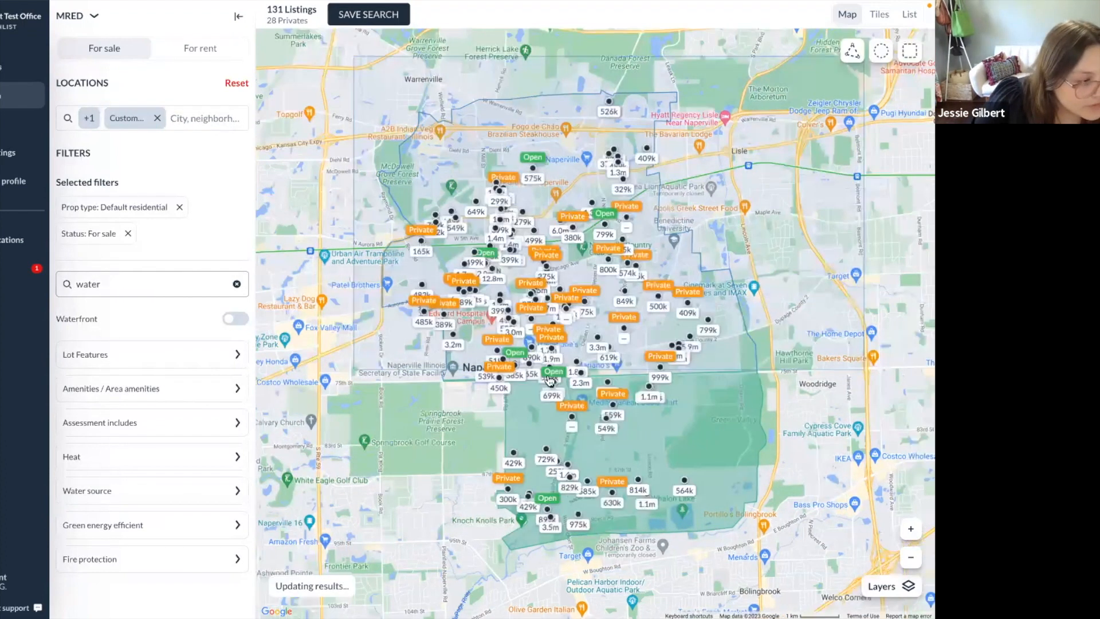
click(127, 118)
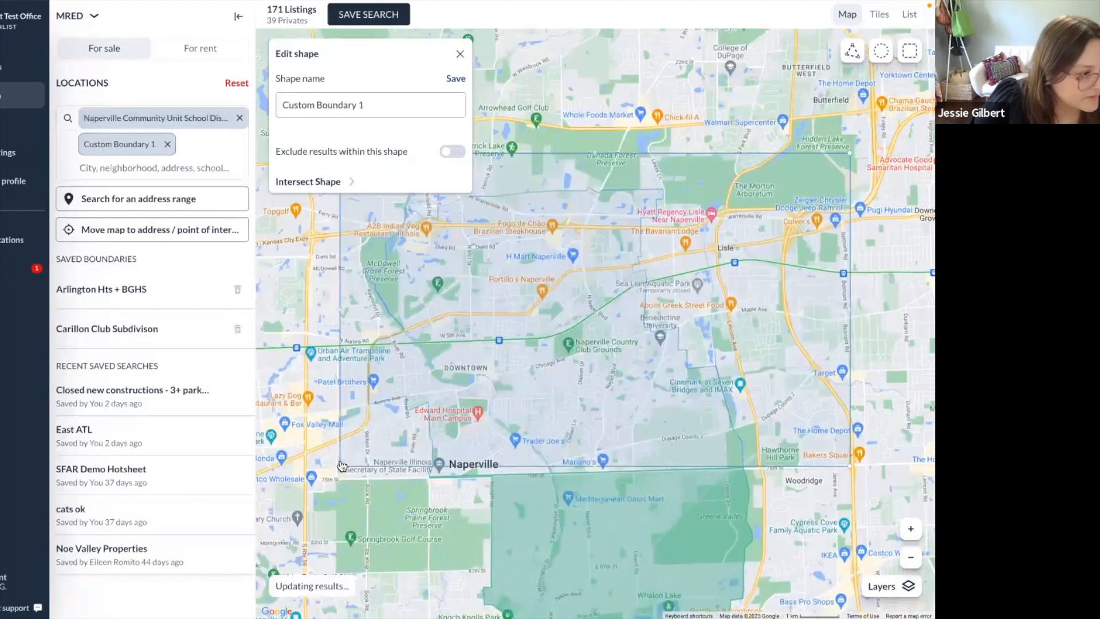
drag(341, 477, 326, 385)
click(370, 404)
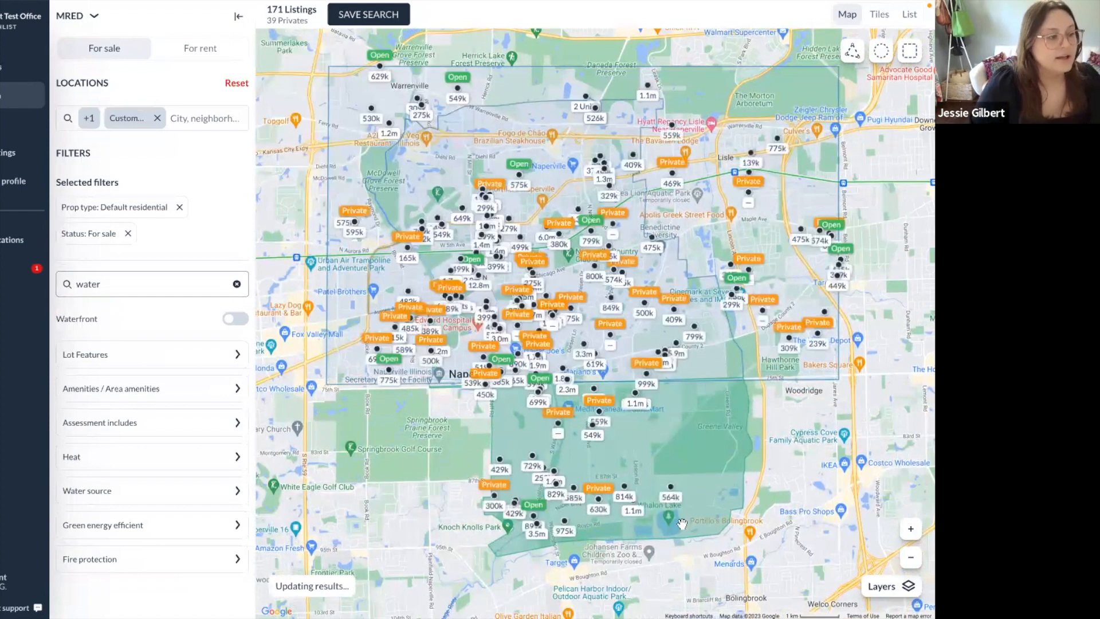
click(127, 119)
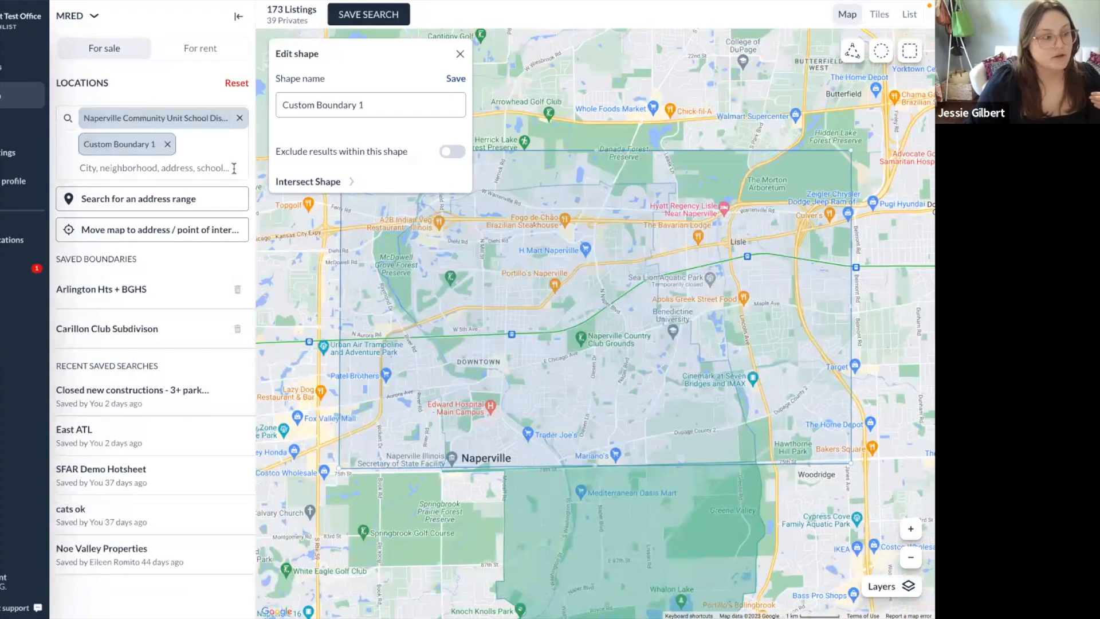
click(452, 153)
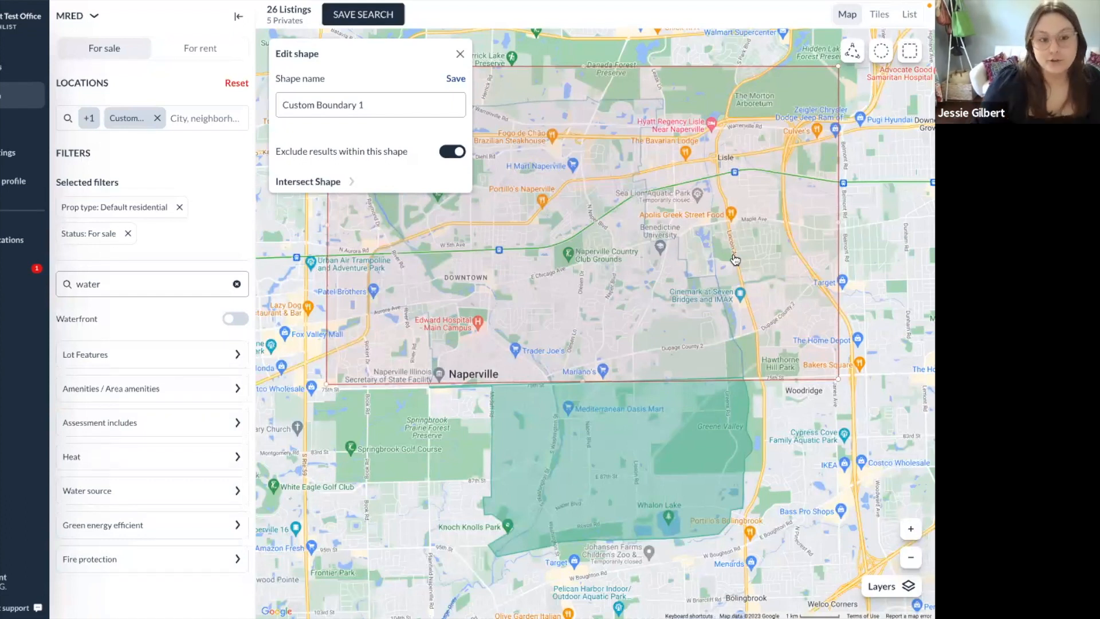
Close the shape editor and reset Locations, showing all 14,273 listings.
click(485, 418)
click(237, 84)
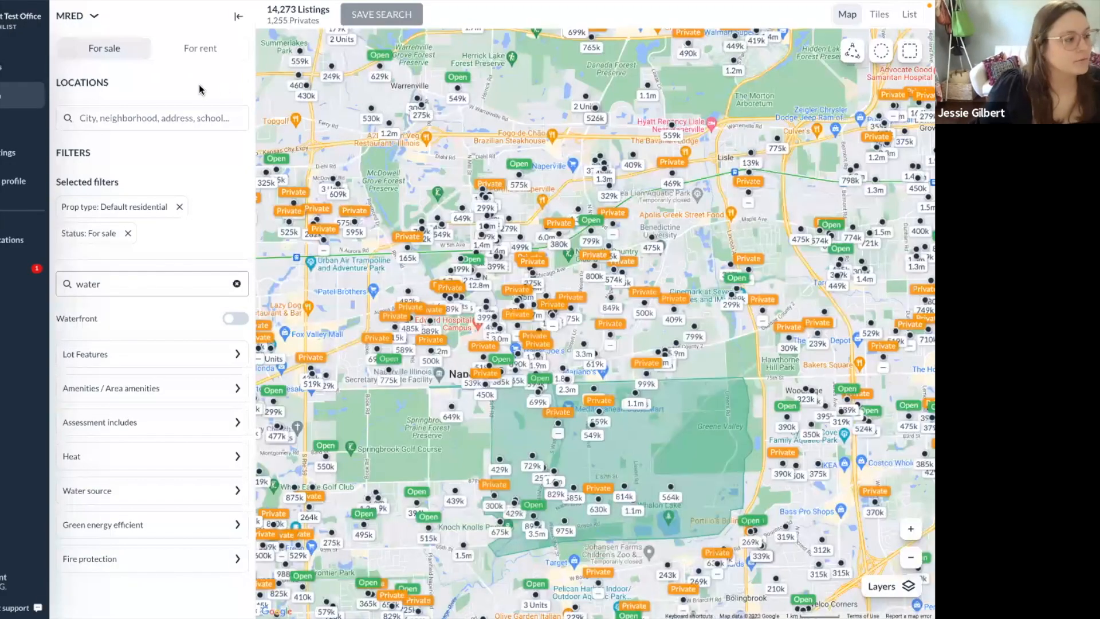
click(910, 557)
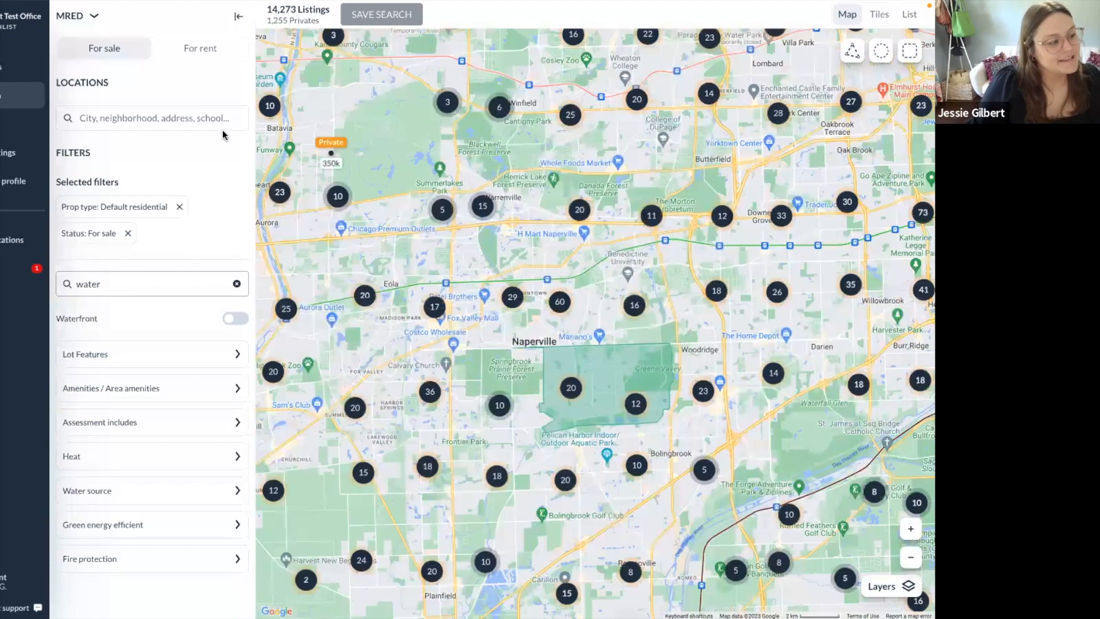
click(140, 120)
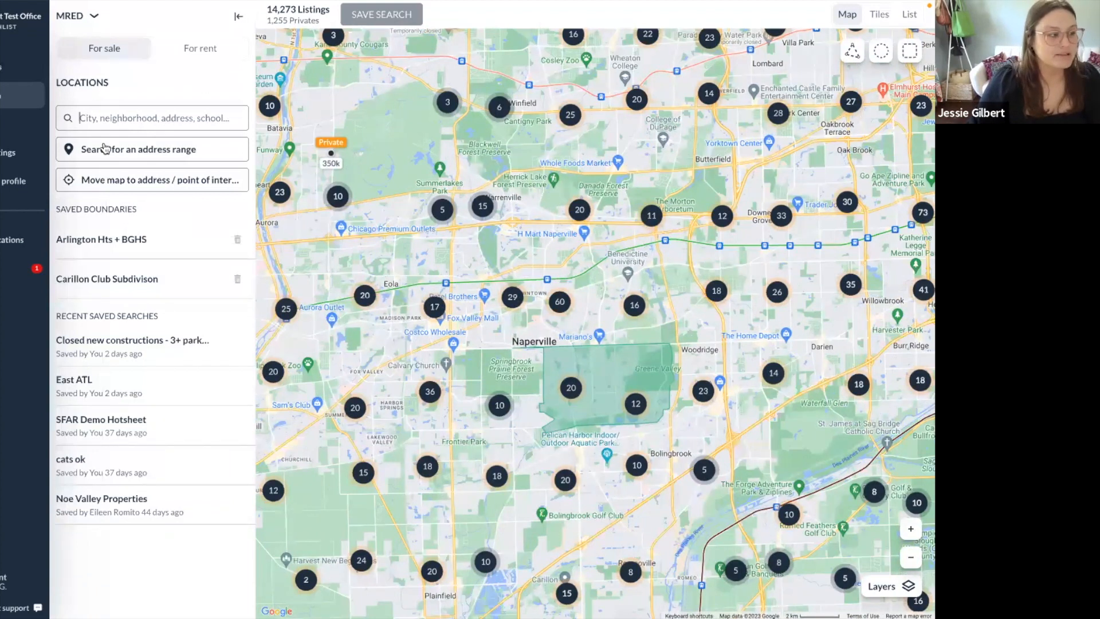
click(214, 156)
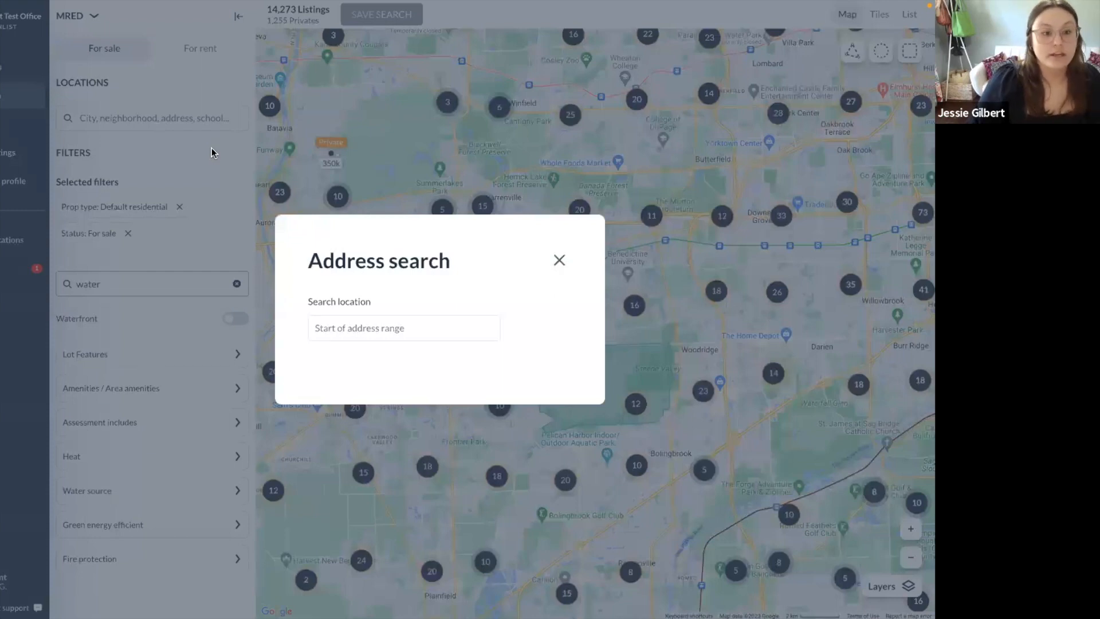
click(413, 332)
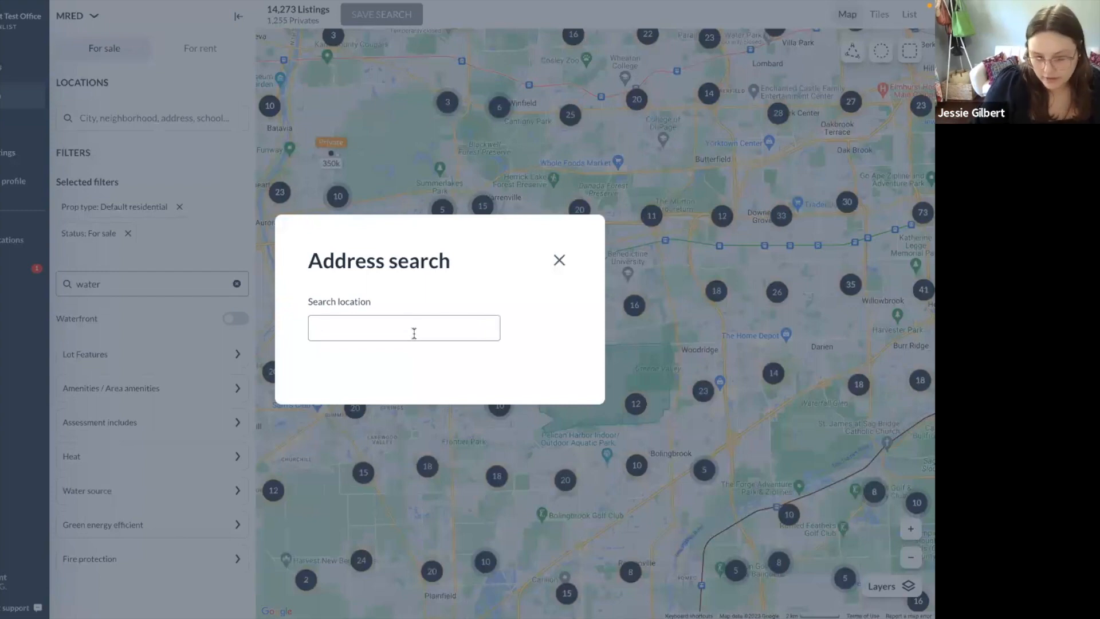
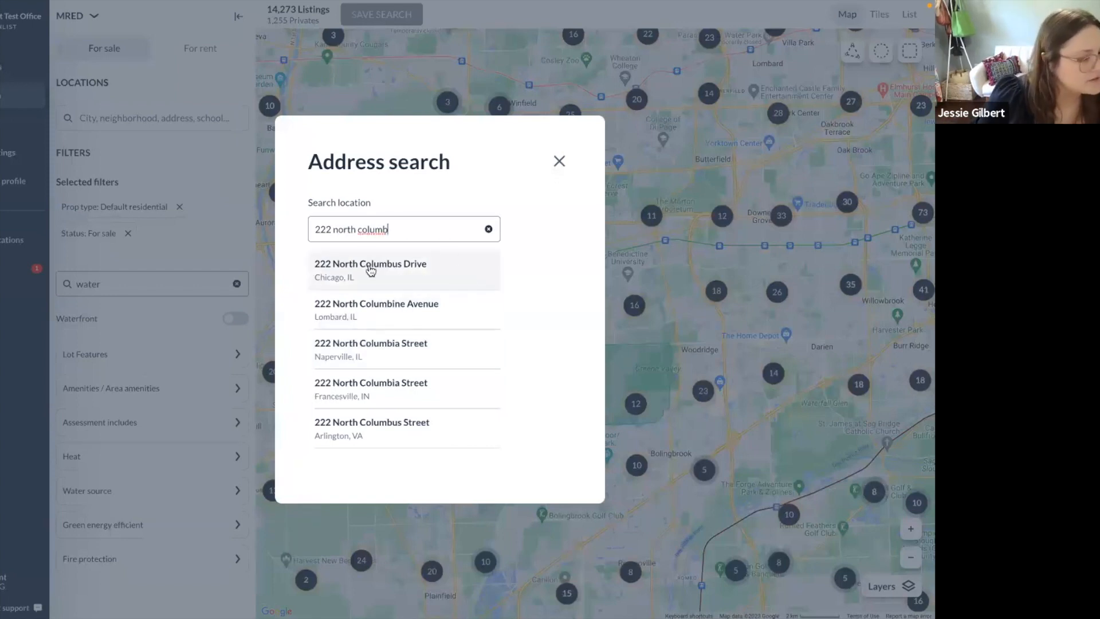
click(409, 267)
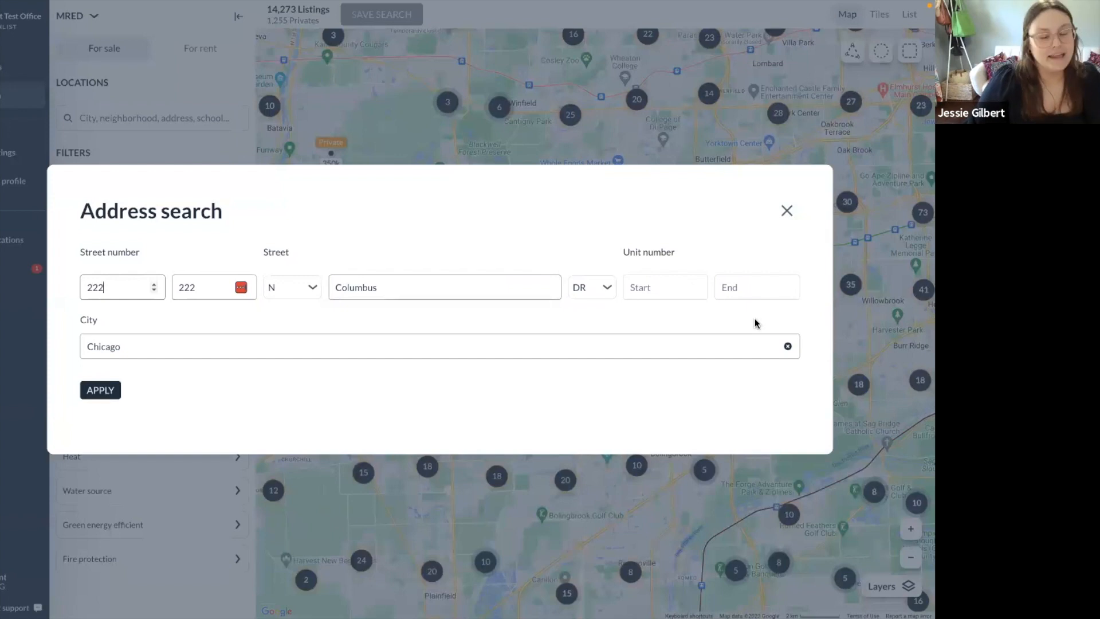
click(110, 392)
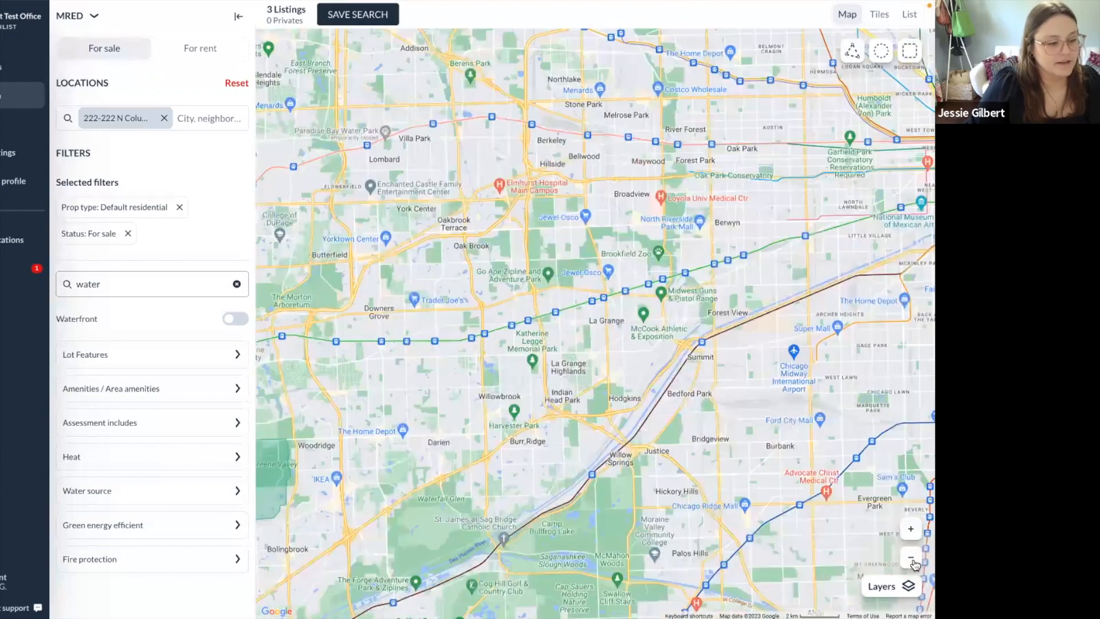
Zoom the map to the 3 Units marker in downtown Chicago.
click(911, 557)
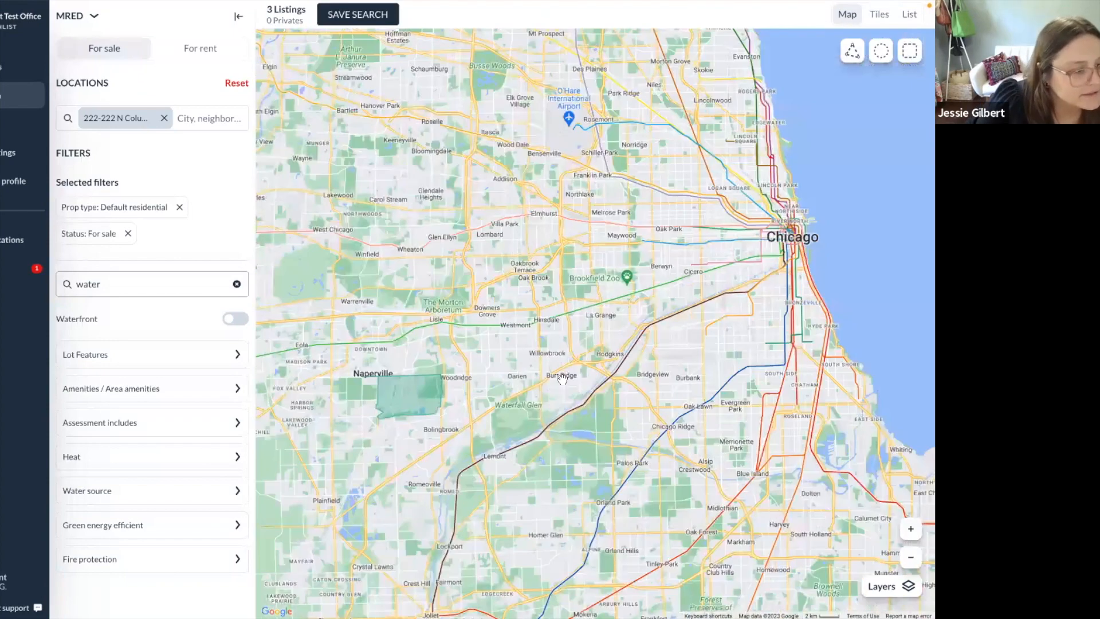
scroll(600, 351, up, 5)
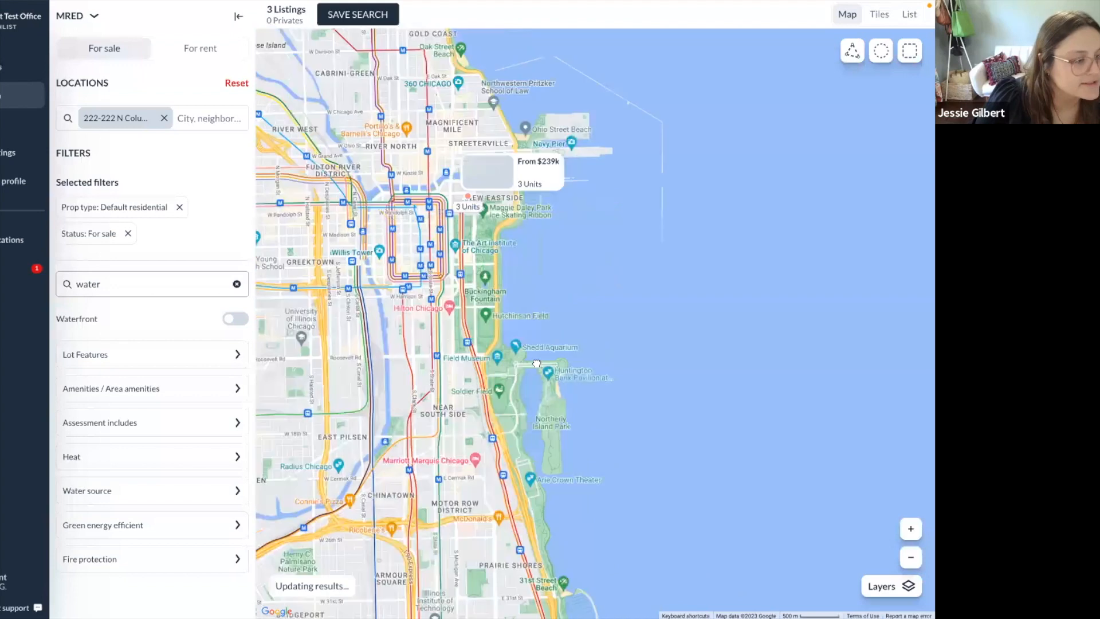
scroll(519, 326, up, 5)
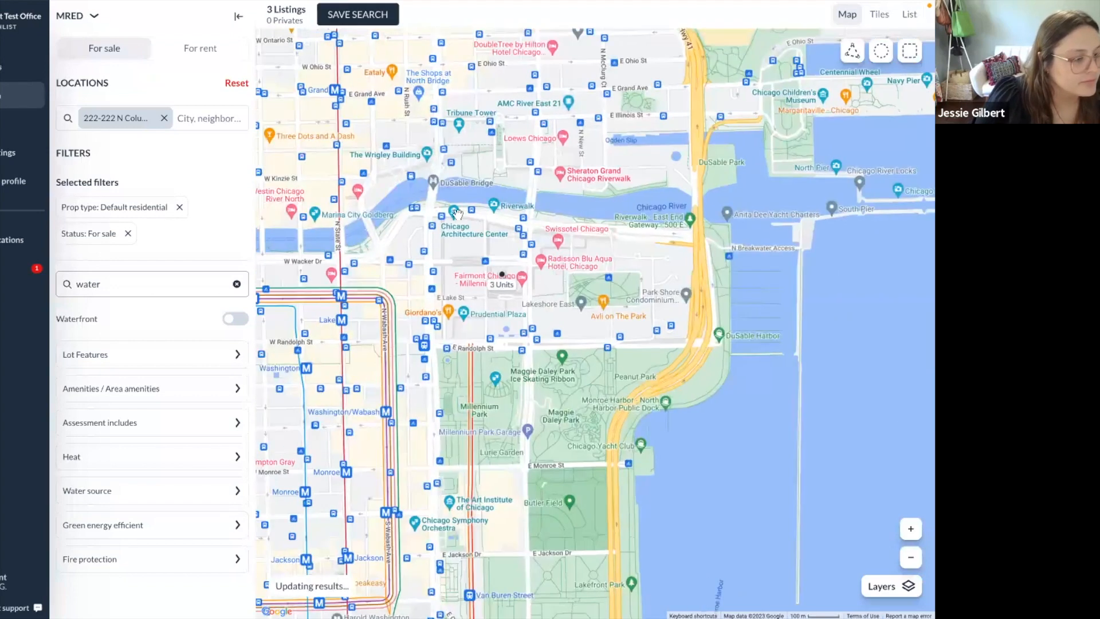
mouse_move(502, 280)
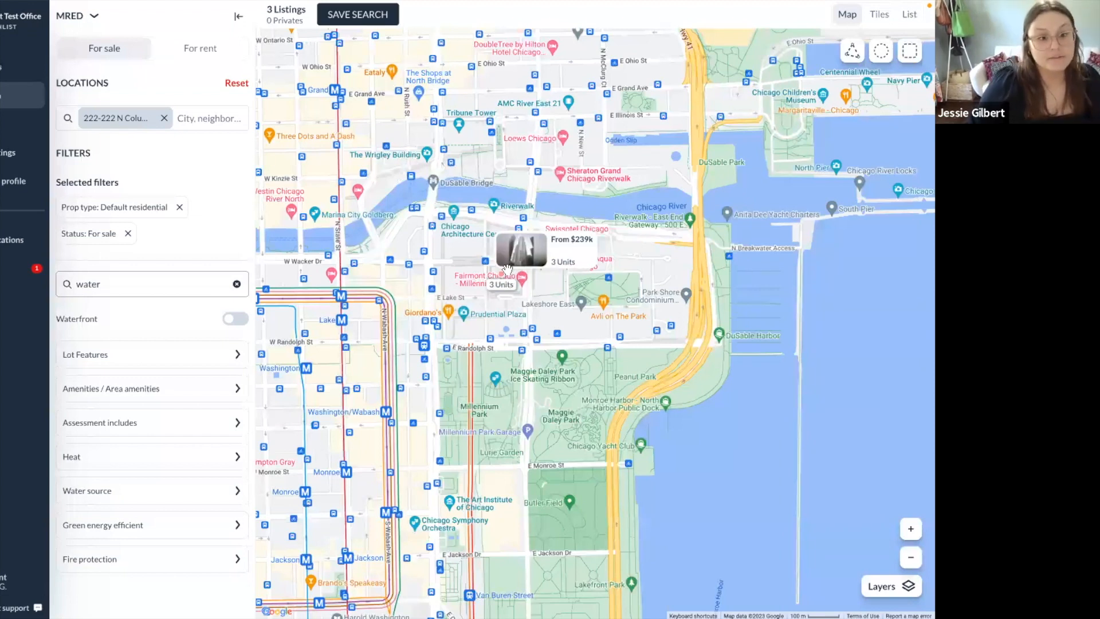
Check the Save Search options without saving, then return to the slides and advance.
click(335, 16)
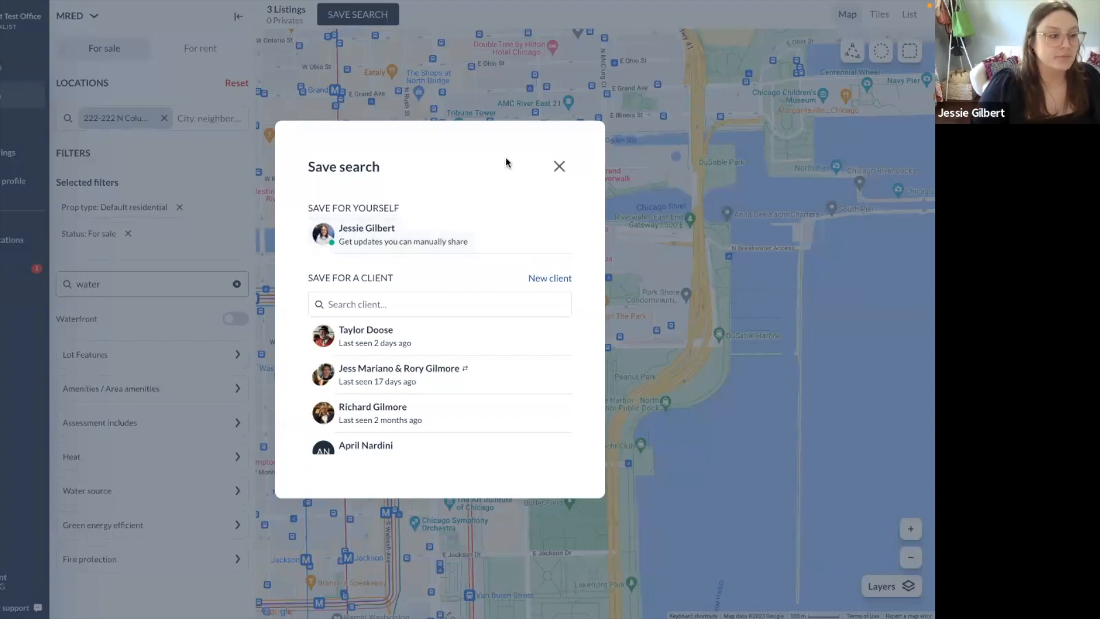
click(559, 166)
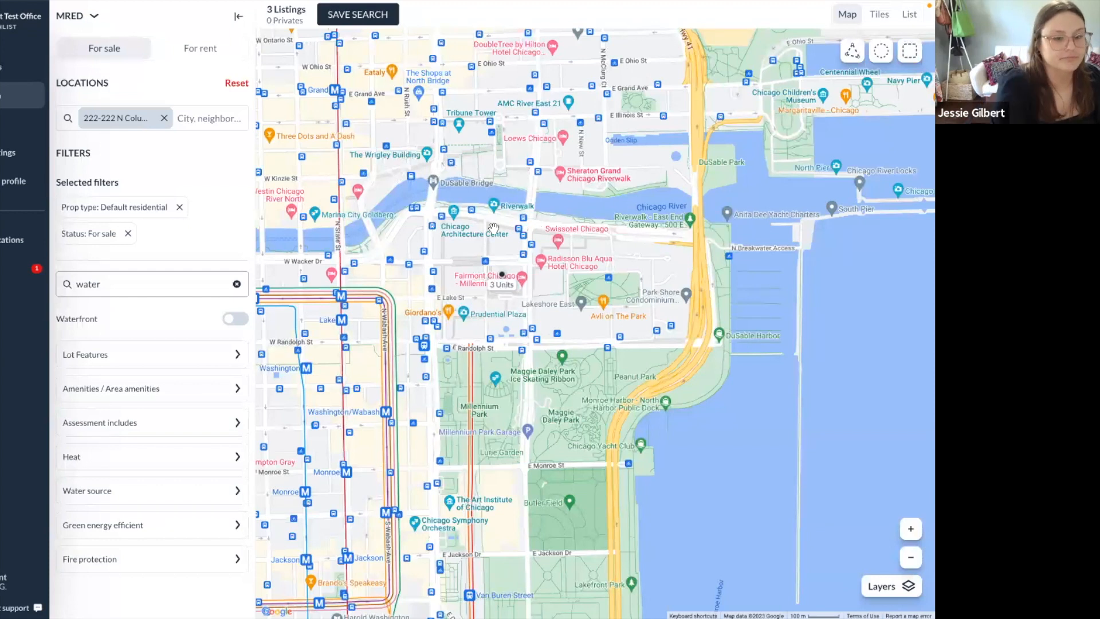
key(ctrl+Left)
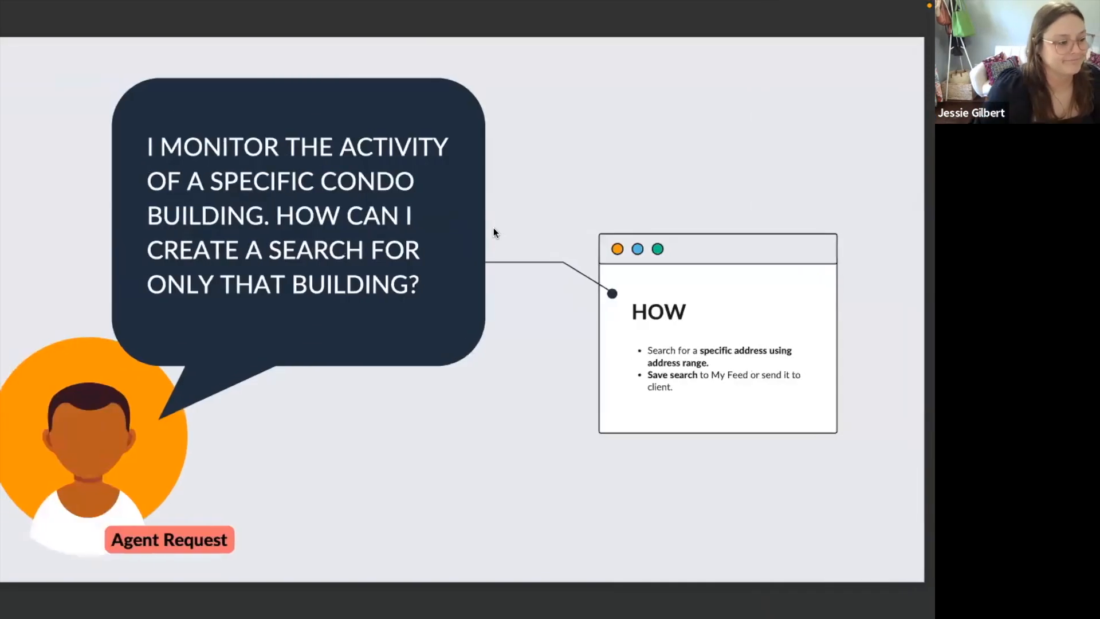
key(Right)
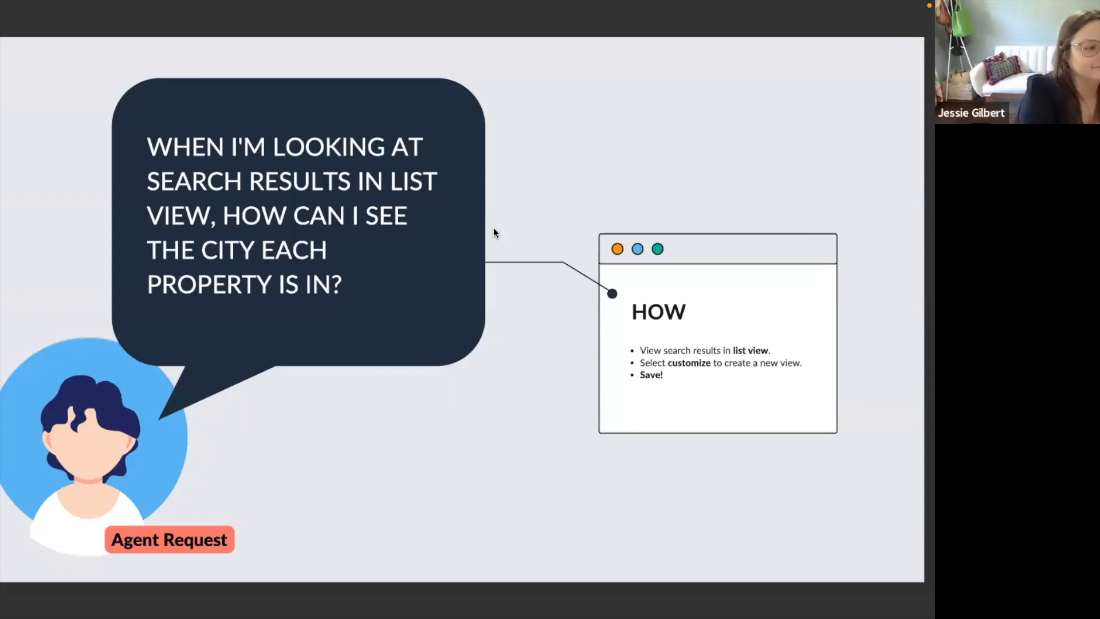
Switch desktops back to the Zenlist search.
key(ctrl+Right)
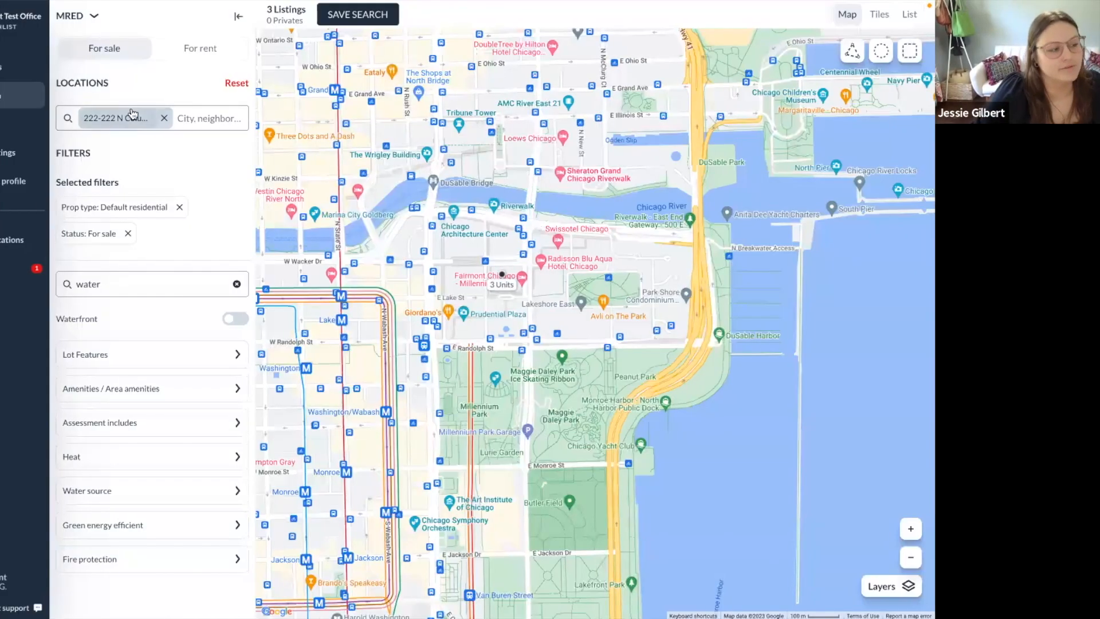
click(163, 118)
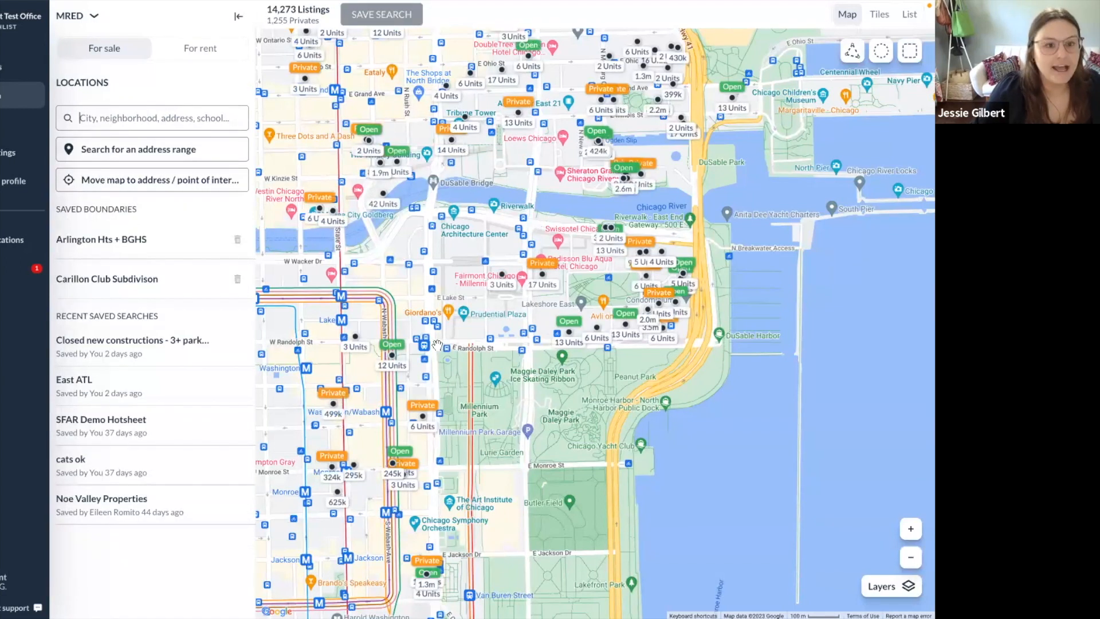
click(877, 22)
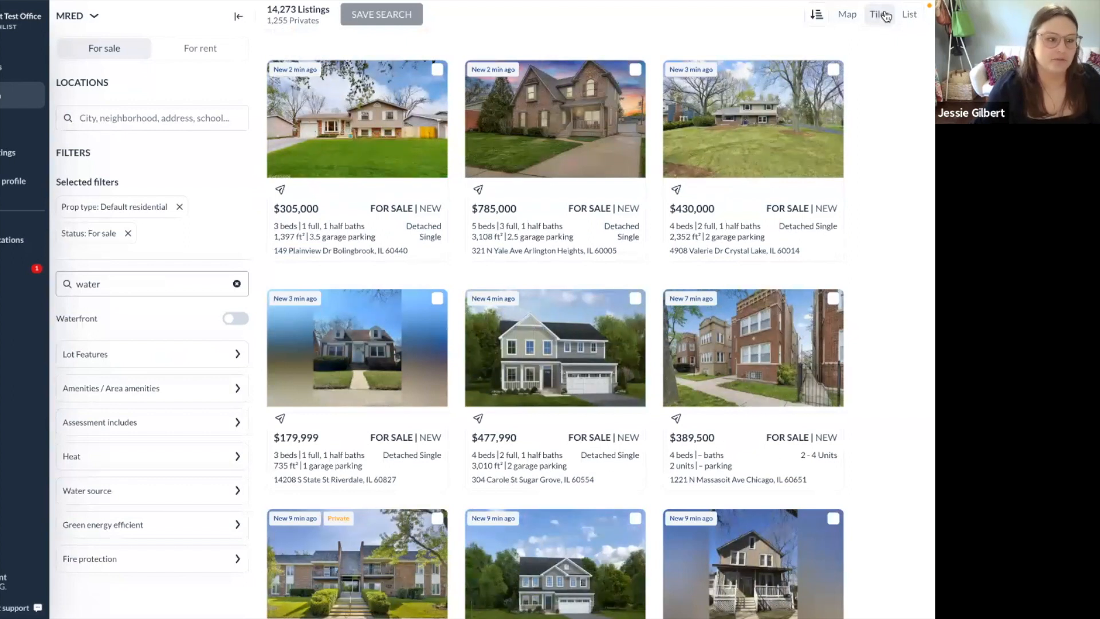
click(907, 21)
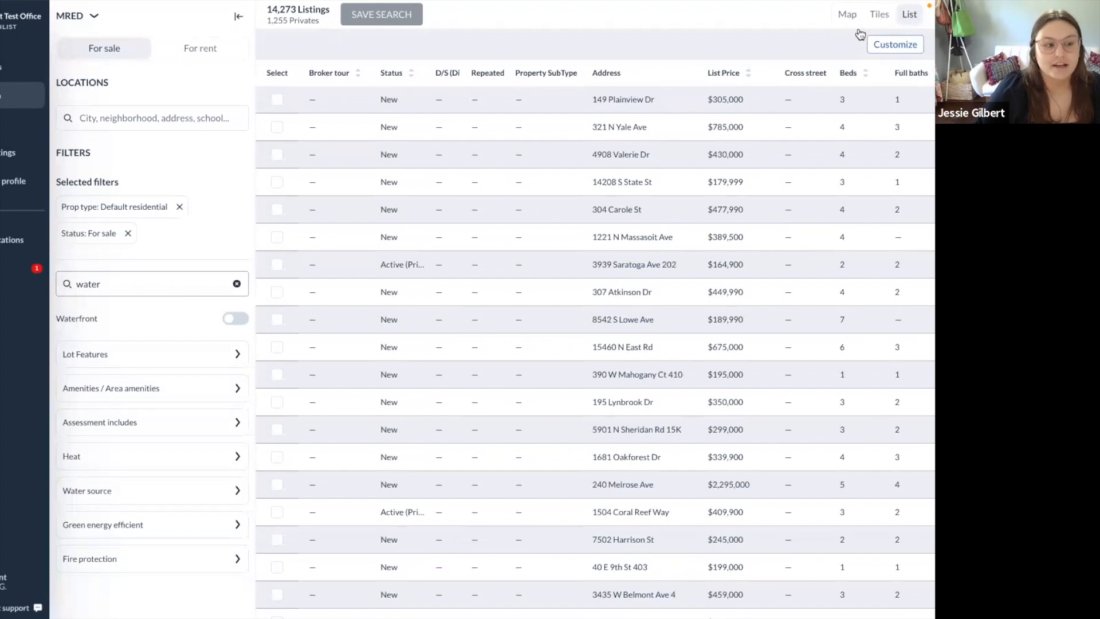
click(885, 45)
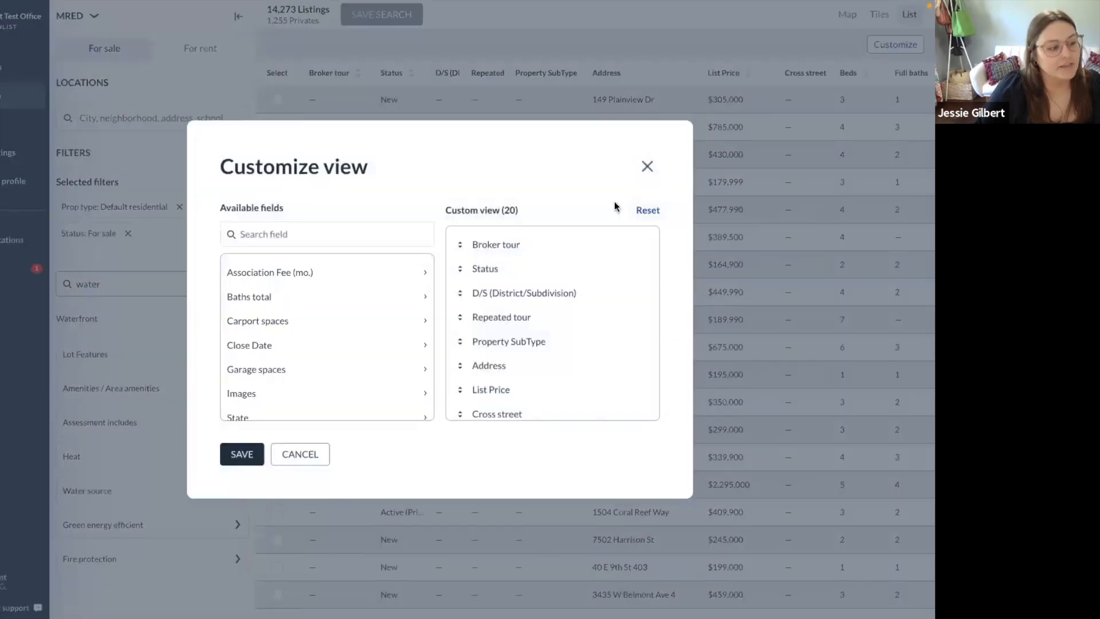
Search the available fields for 'city', move City up the column order, and save.
scroll(369, 326, down, 5)
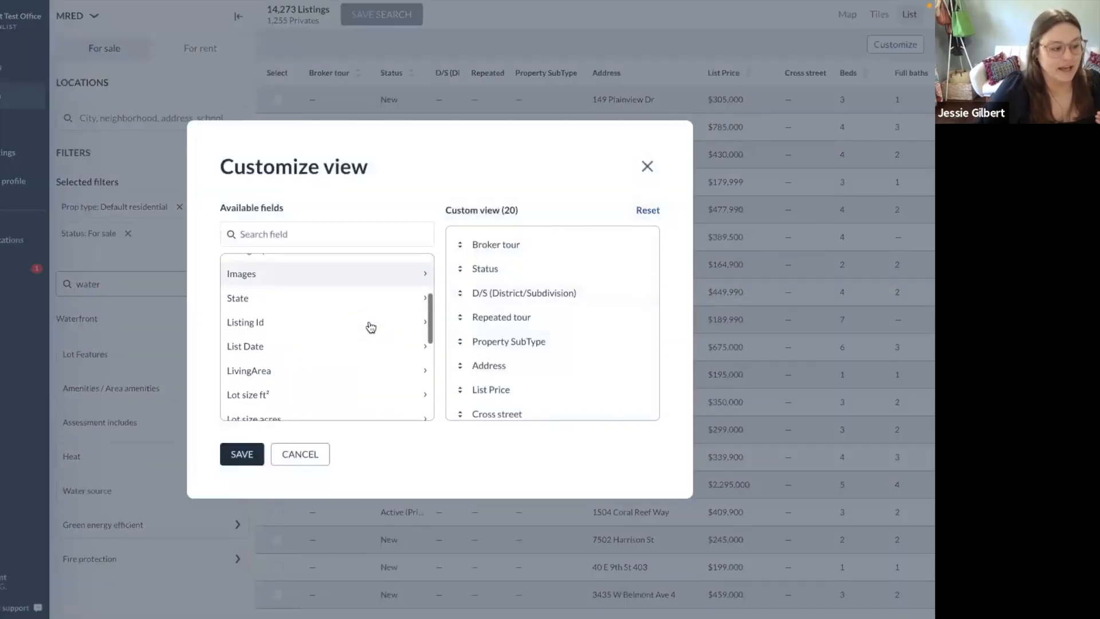
scroll(370, 327, down, 4)
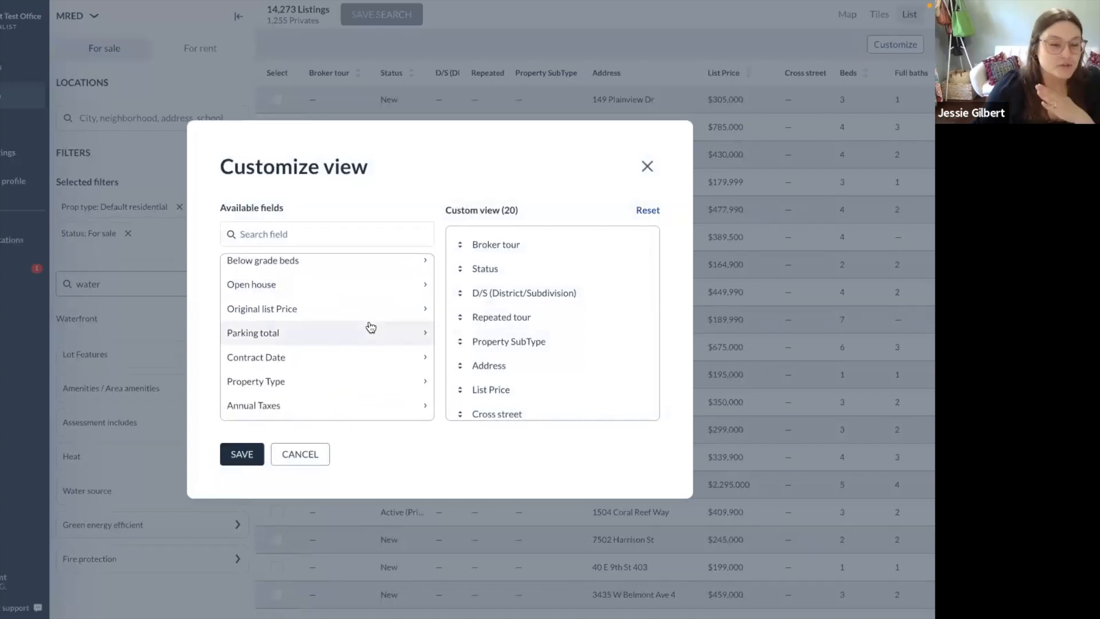
scroll(371, 328, up, 9)
click(321, 233)
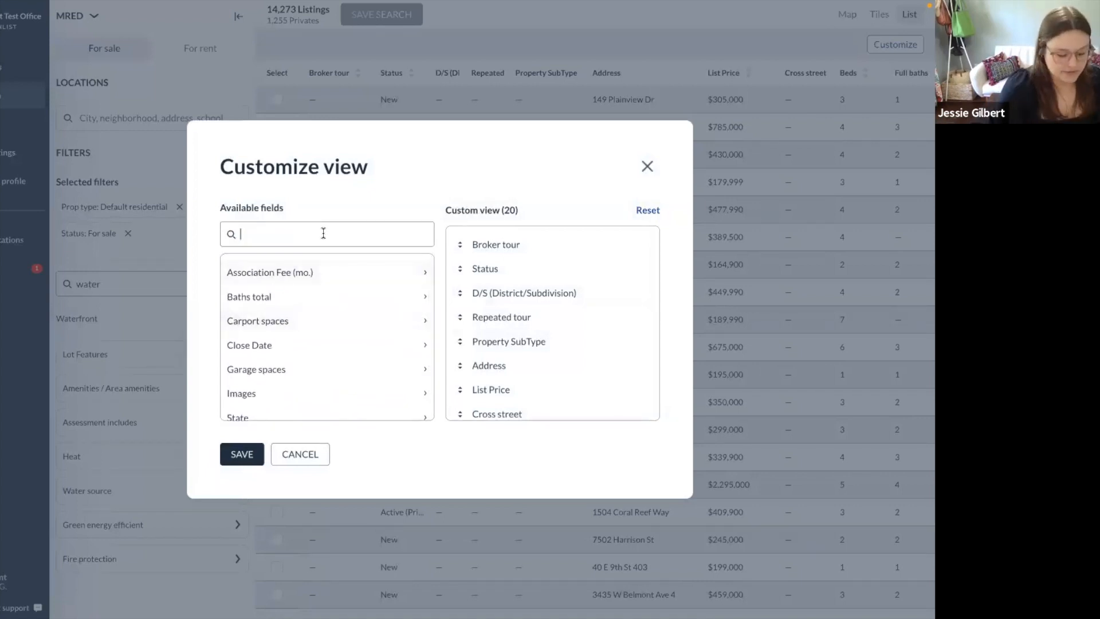
text(city)
scroll(521, 339, down, 4)
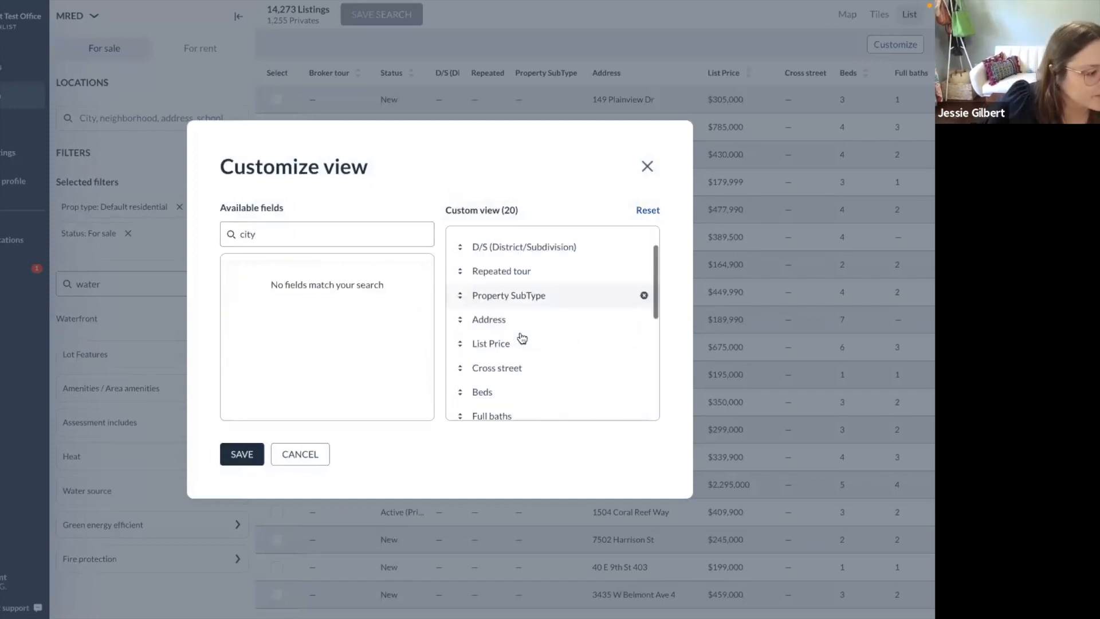
scroll(523, 337, down, 5)
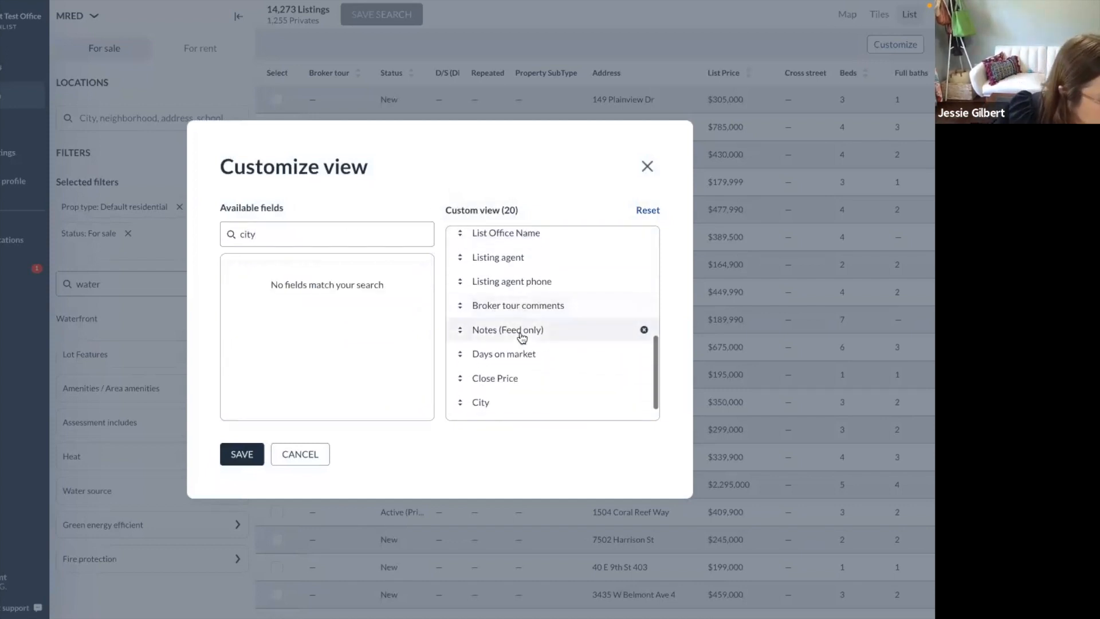
drag(459, 380, 456, 240)
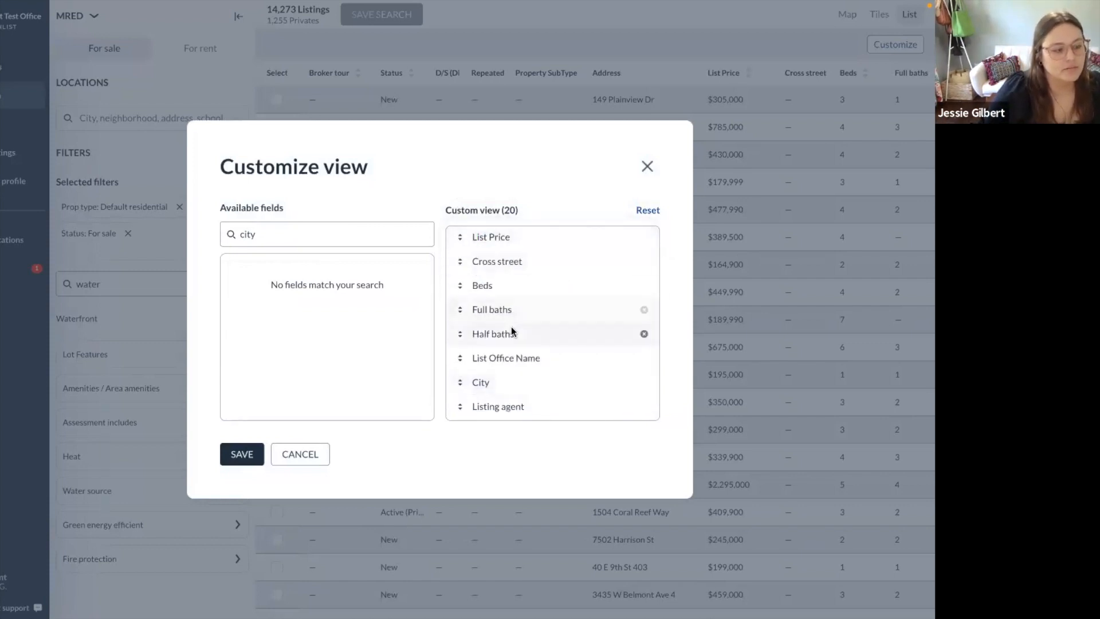
drag(456, 384, 458, 251)
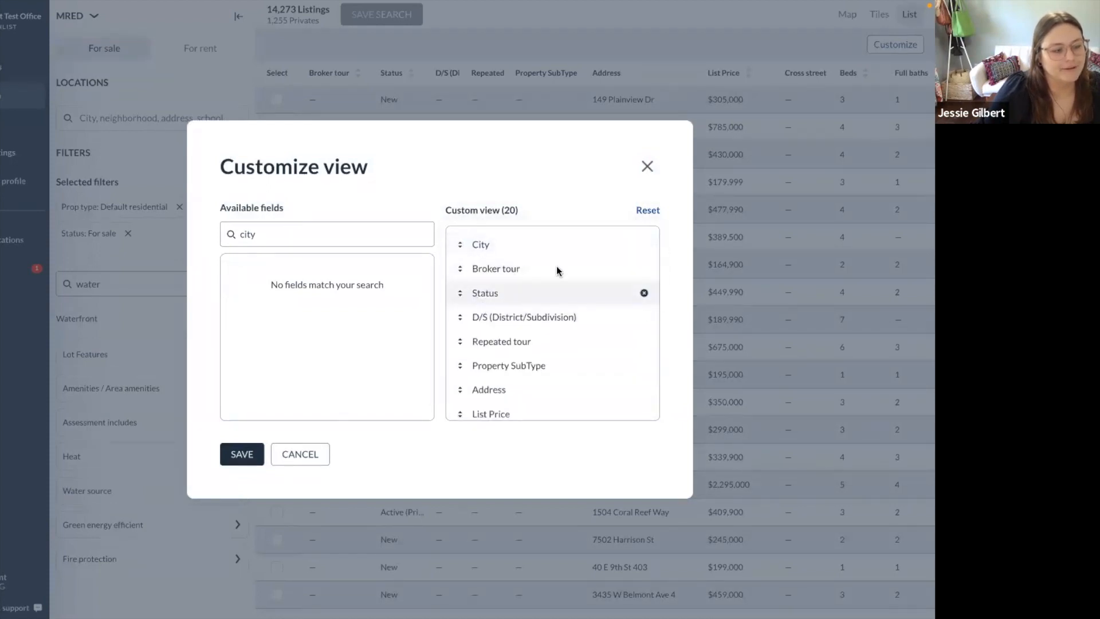
click(246, 456)
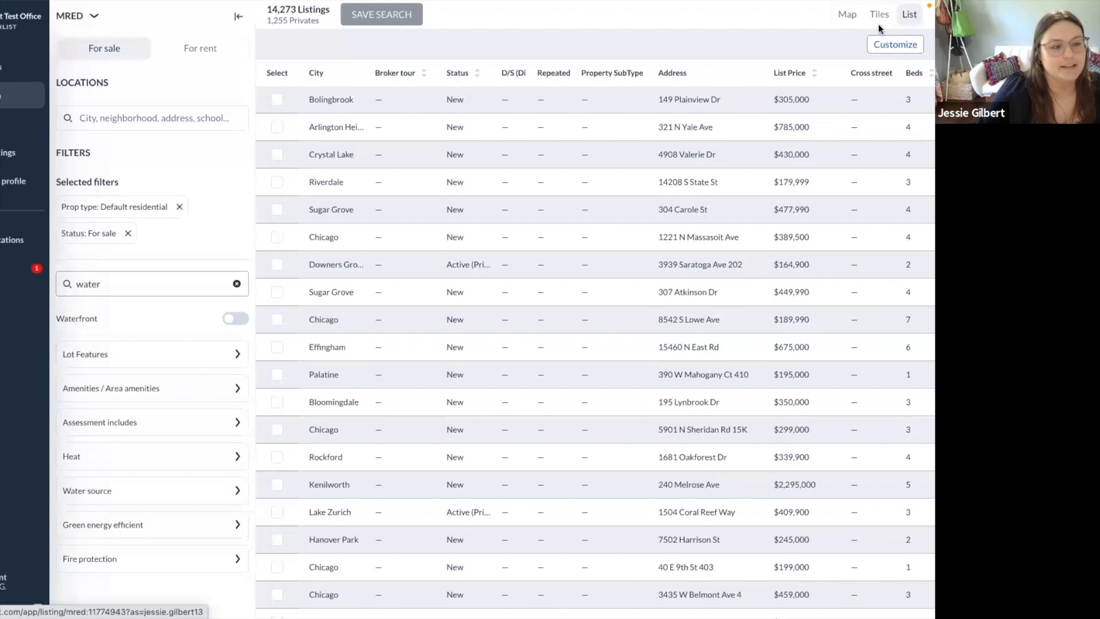
Add the State column and remove Repeated tour, Property SubType, D/S and Status, then save.
click(885, 42)
scroll(296, 313, down, 1)
scroll(304, 315, down, 2)
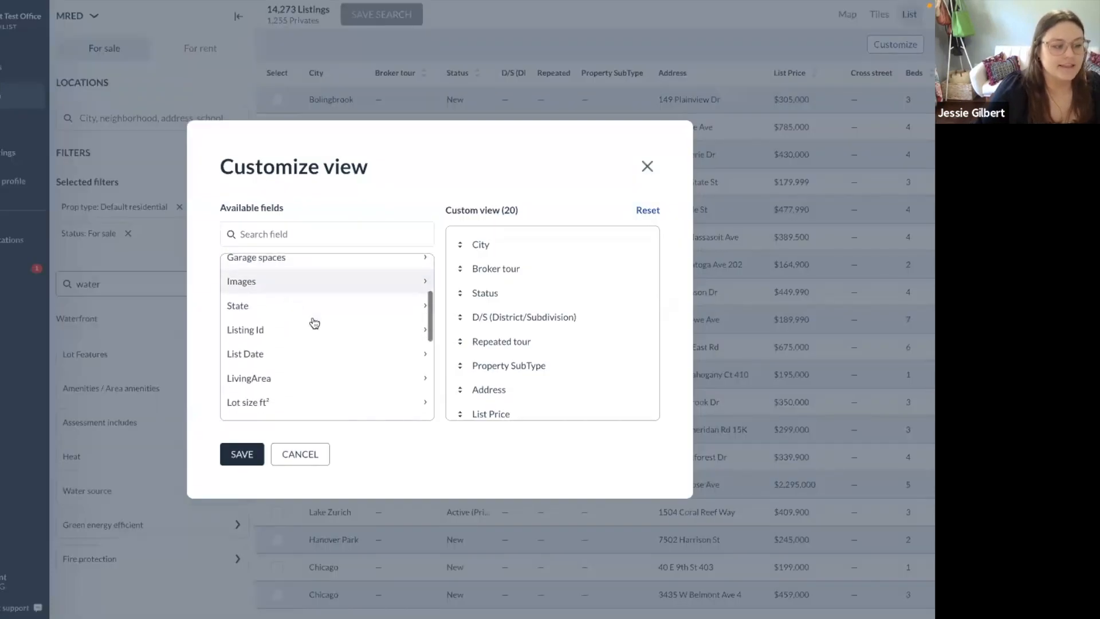
click(424, 307)
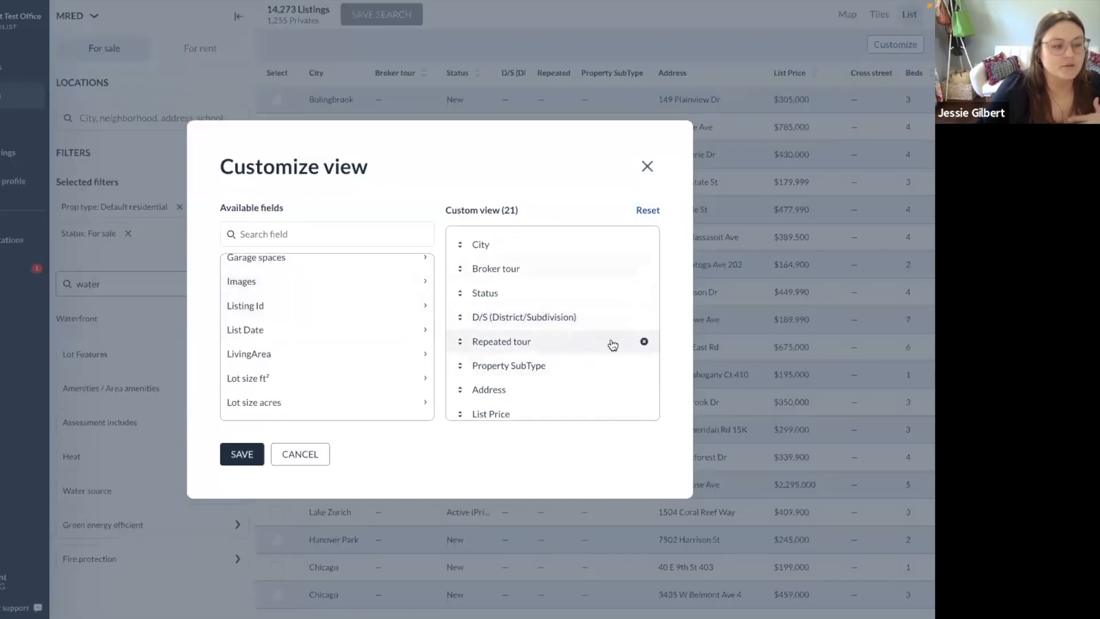
click(643, 342)
click(643, 340)
click(644, 317)
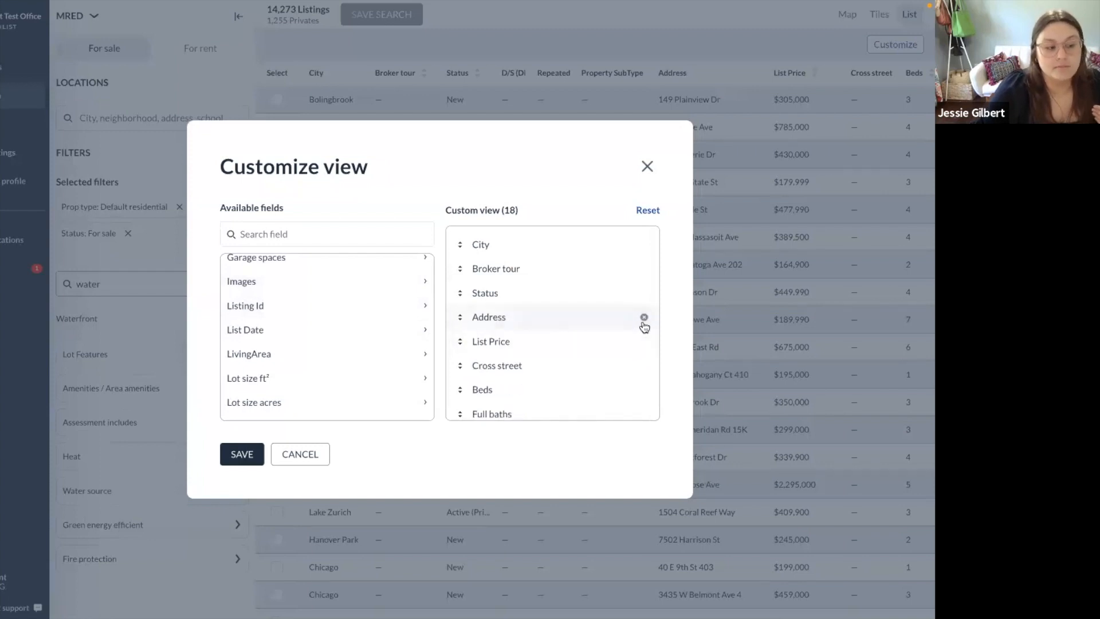
click(644, 293)
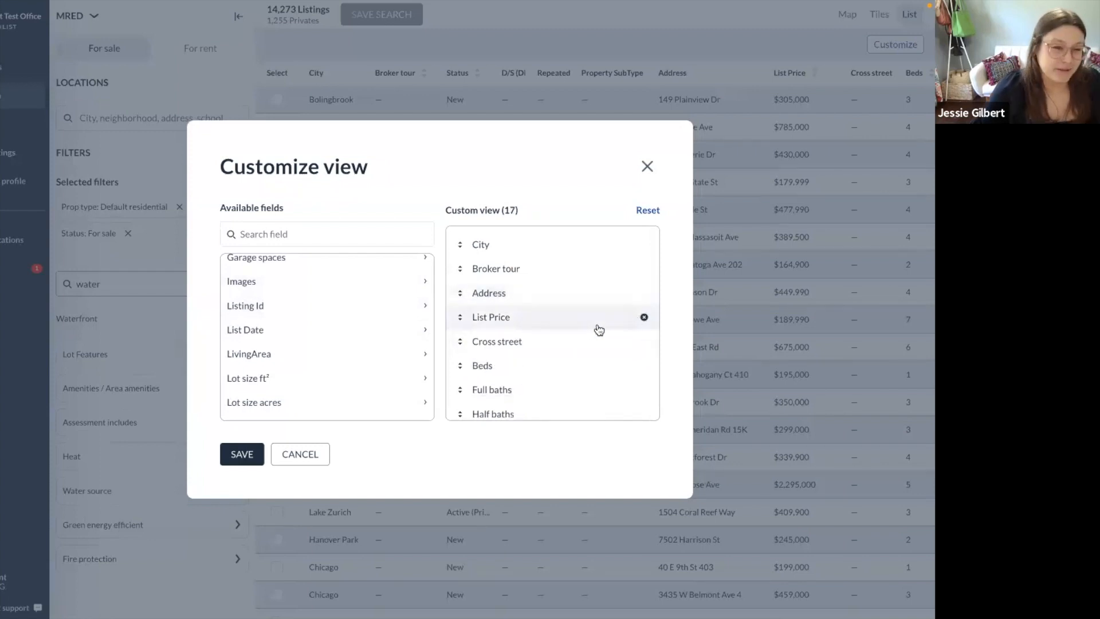
click(241, 456)
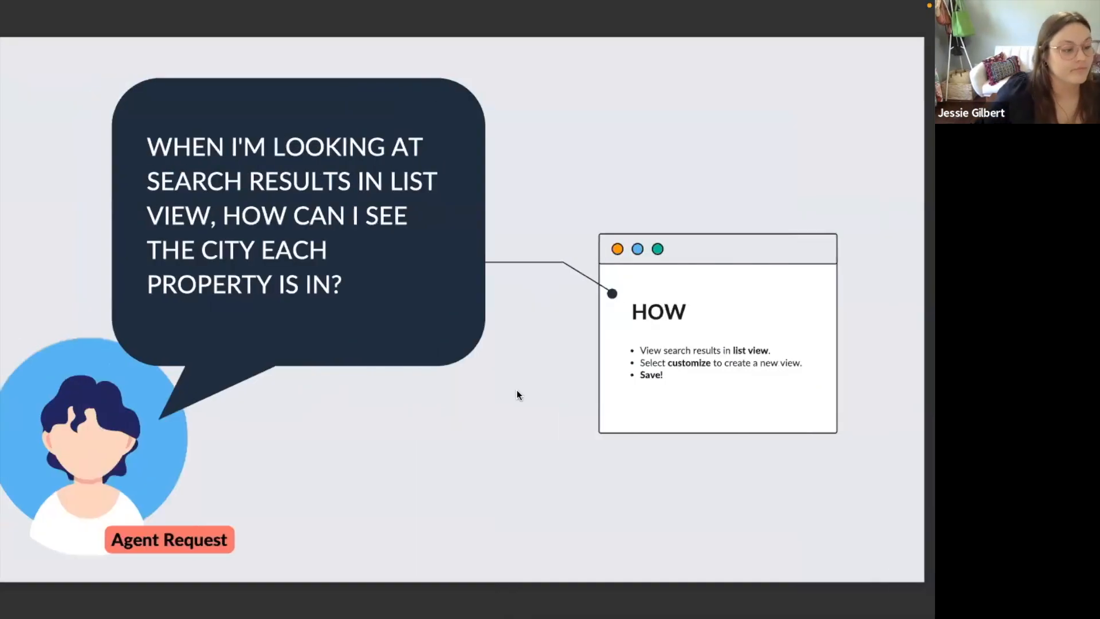
Advance the slideshow past the city-column question to the slide on sending clients only future results.
key(Right)
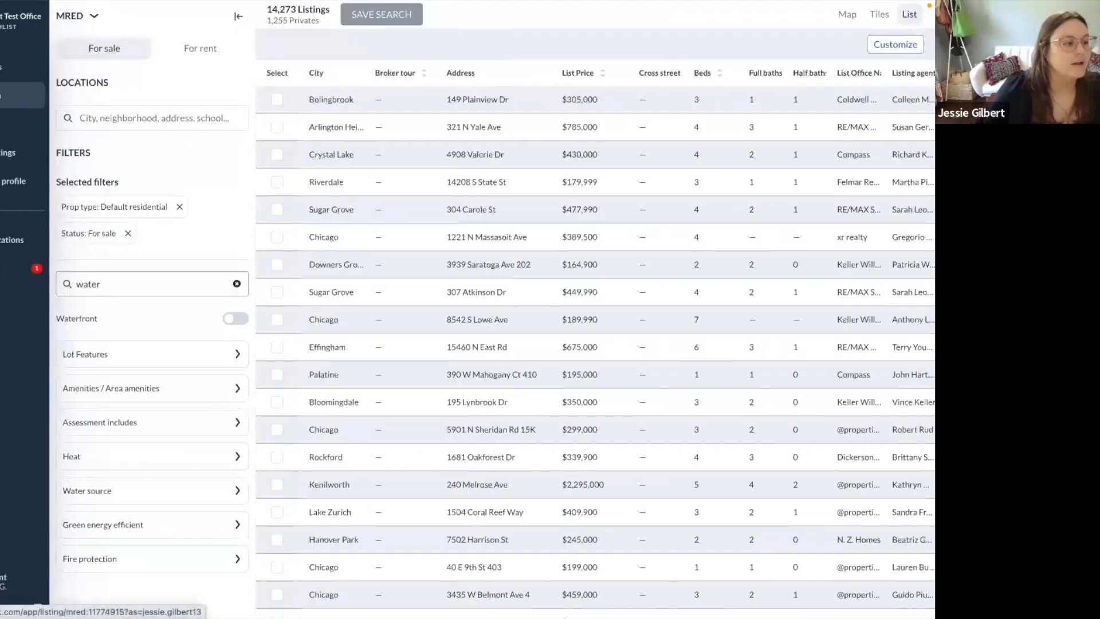
Draw a circular map boundary over downtown Chicago, narrowing results to 465 listings.
click(848, 15)
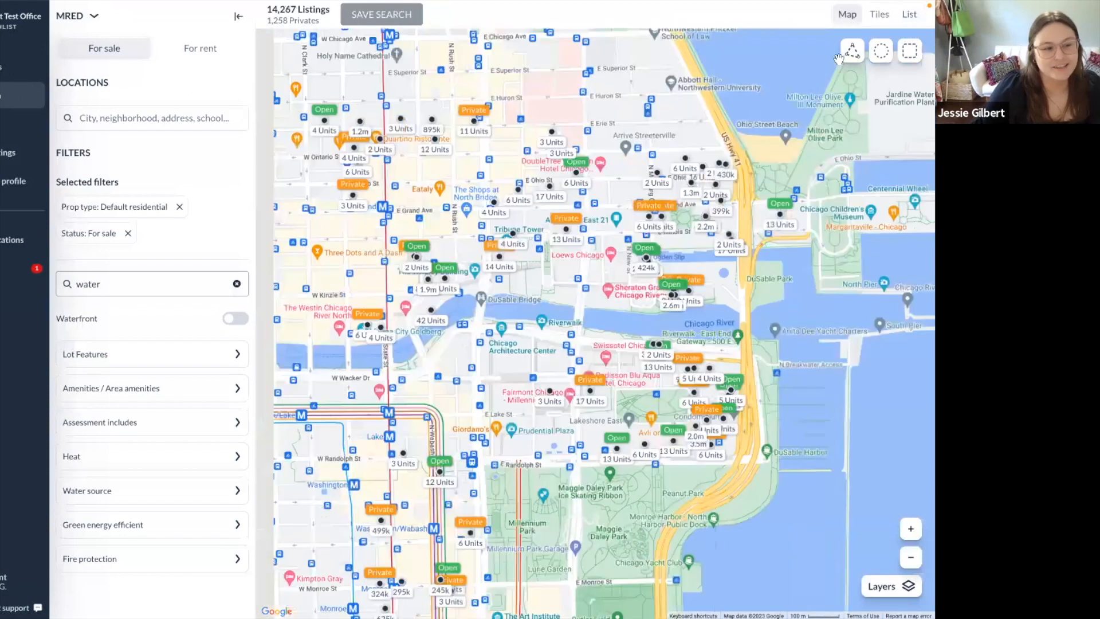
click(884, 53)
drag(517, 270, 676, 460)
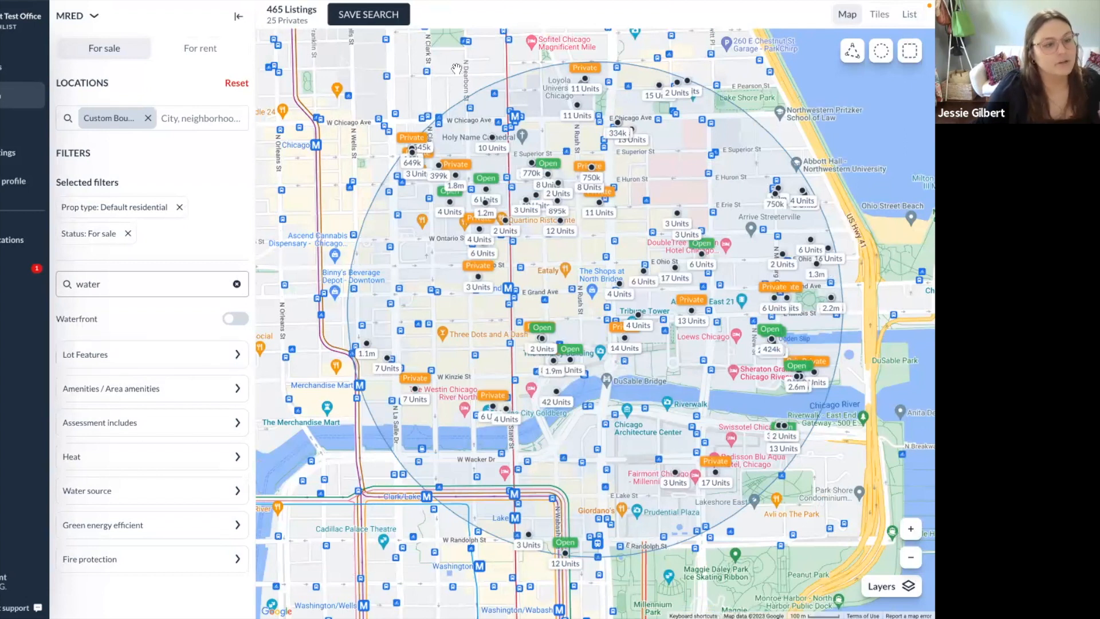
Try the Save search options, toggling Include current listings, then cancel without saving.
click(387, 16)
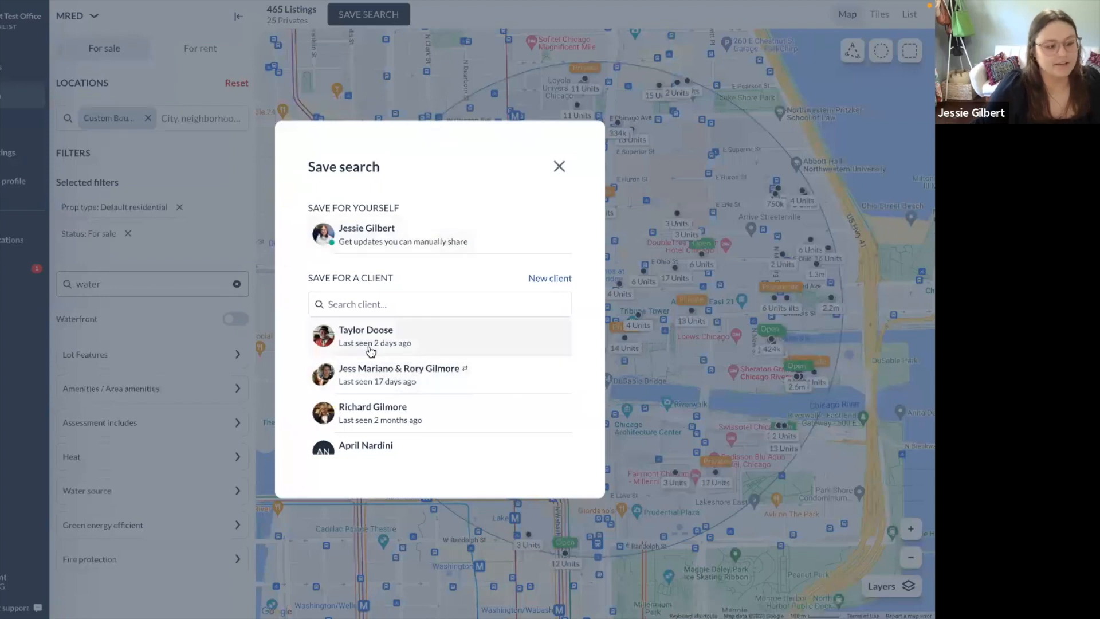
click(431, 344)
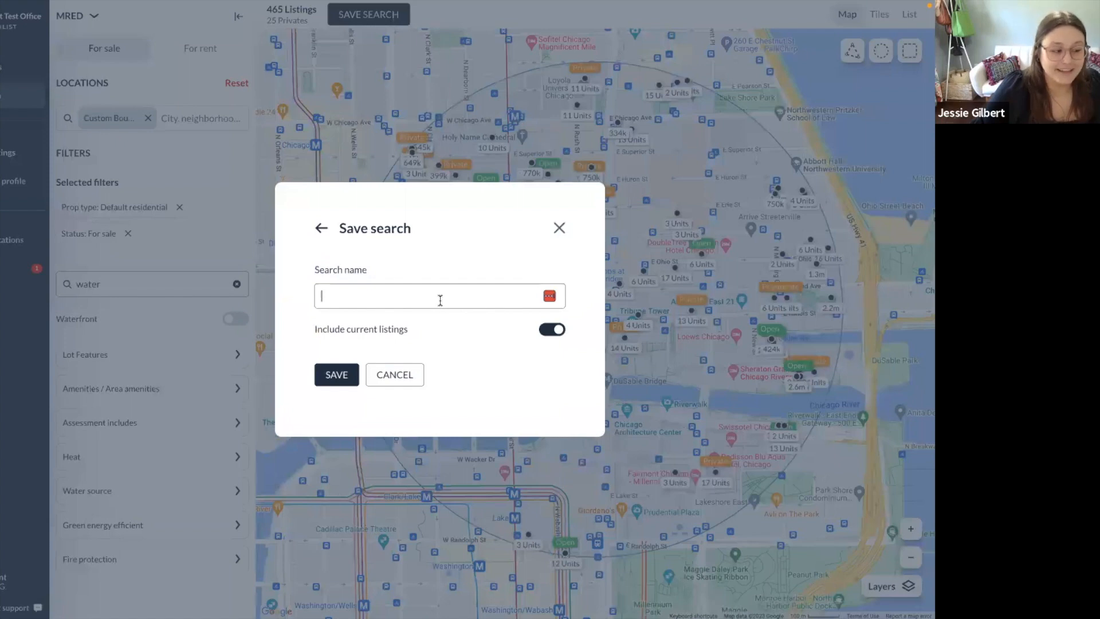
drag(301, 329, 407, 328)
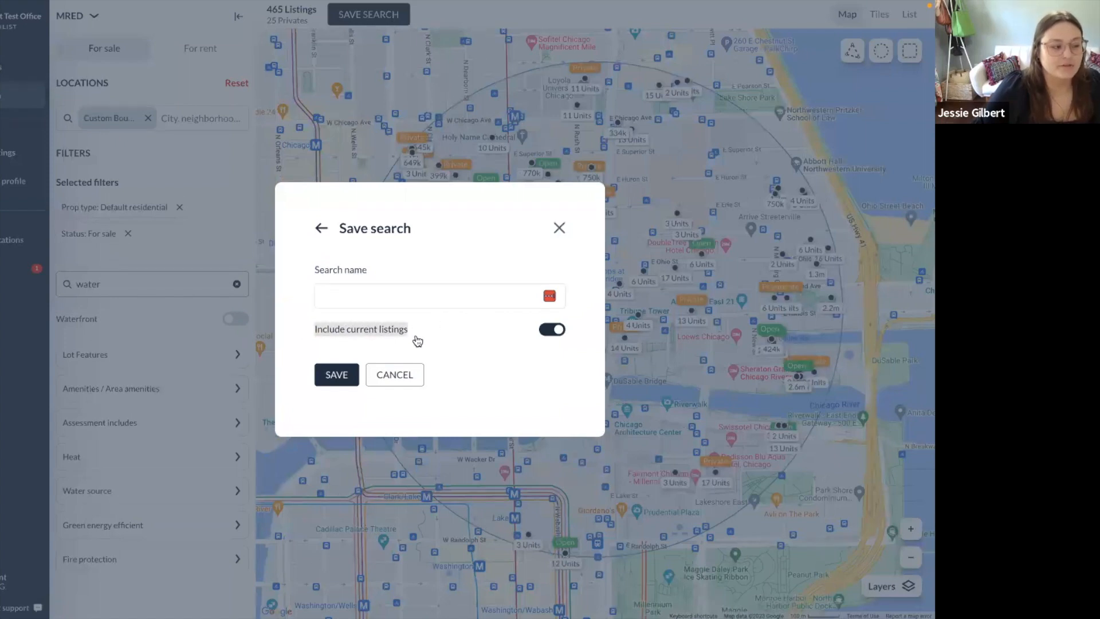
click(407, 344)
click(545, 338)
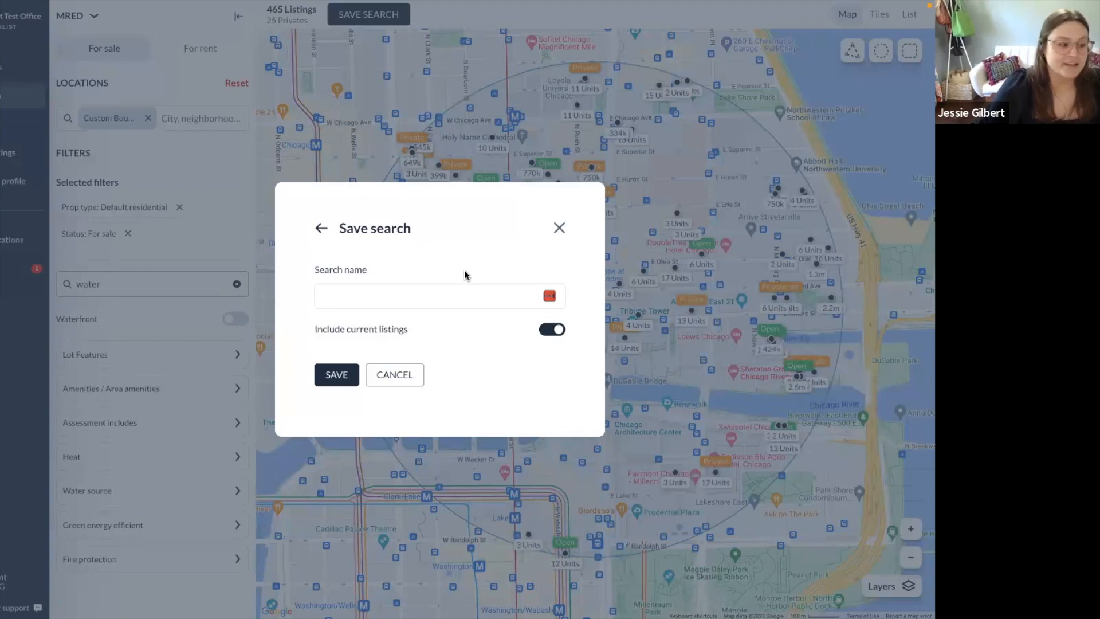
click(552, 331)
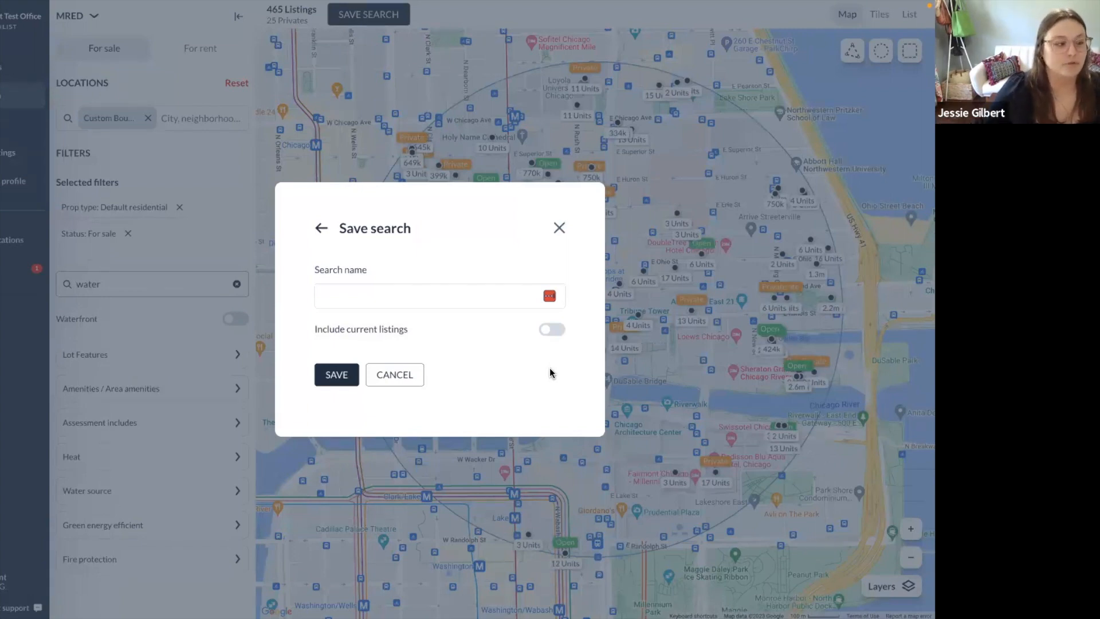
click(392, 377)
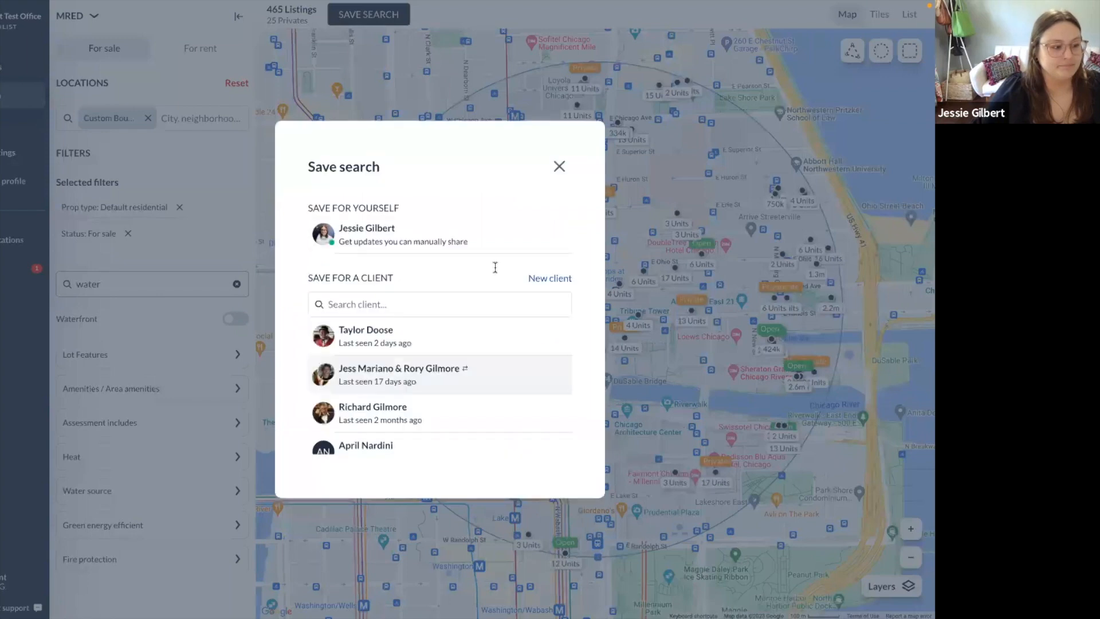
click(559, 166)
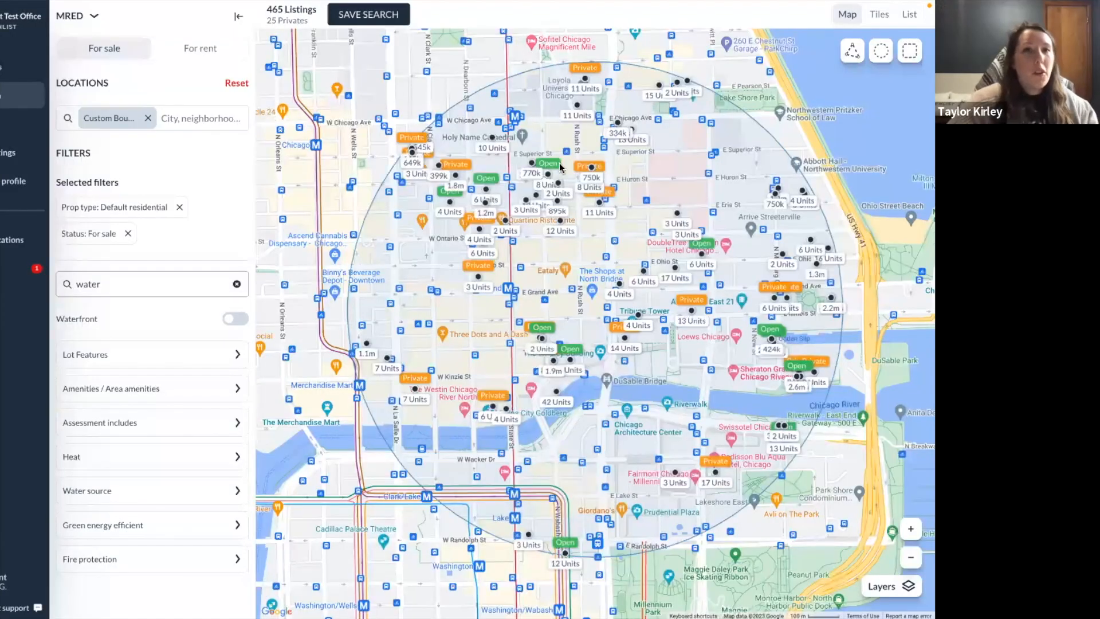
key(ctrl+Left)
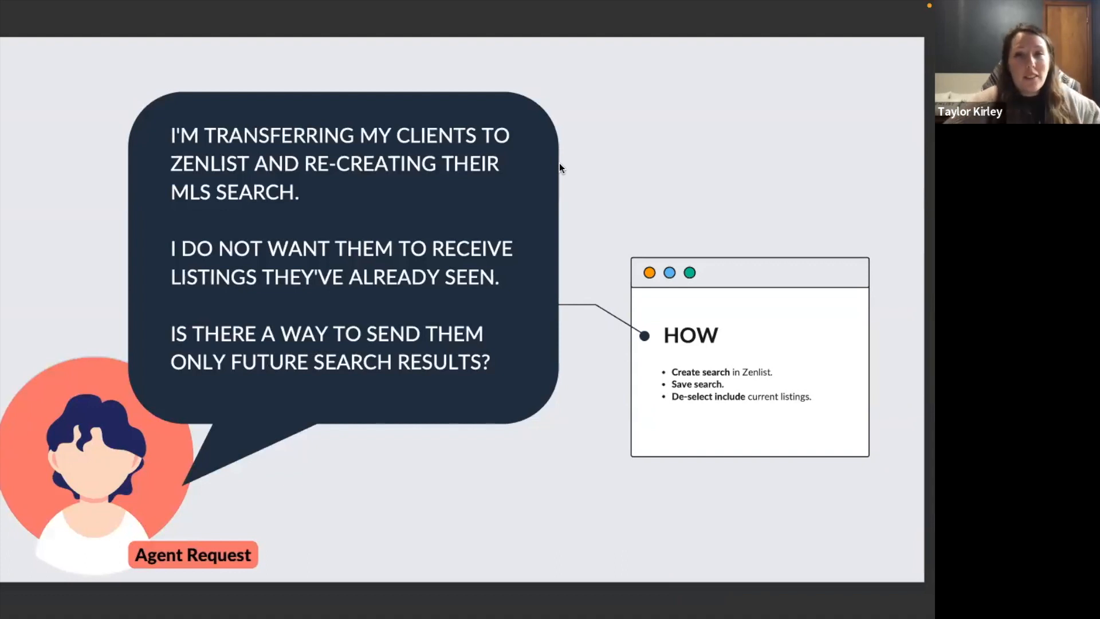
Advance to the slide on hand-picking listings for picky clients, then return to the Zenlist map.
key(Right)
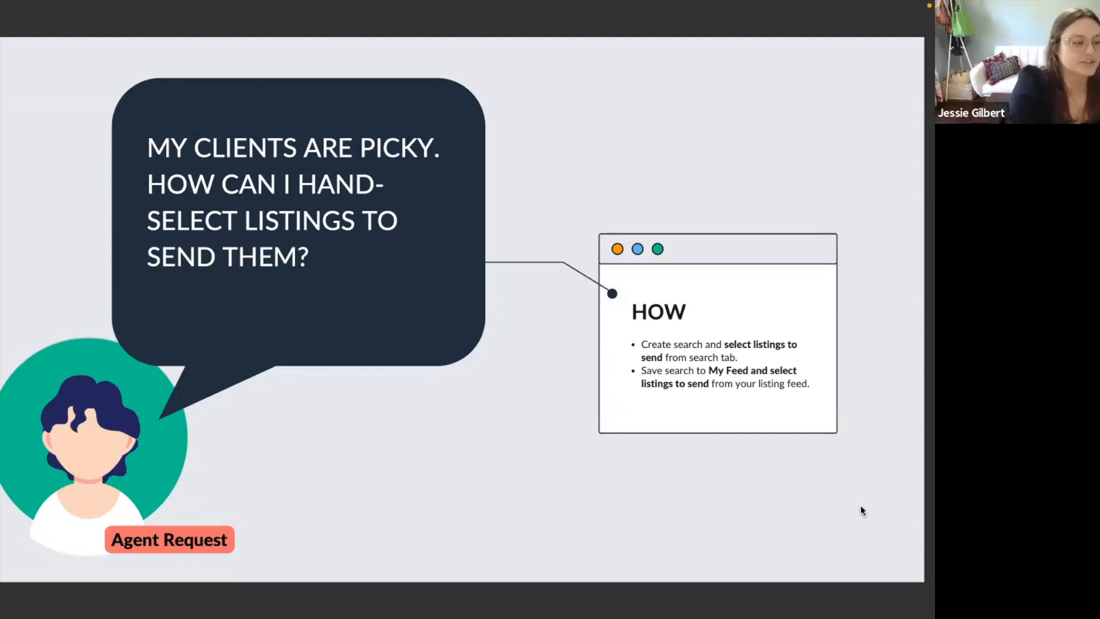
key(ctrl+Right)
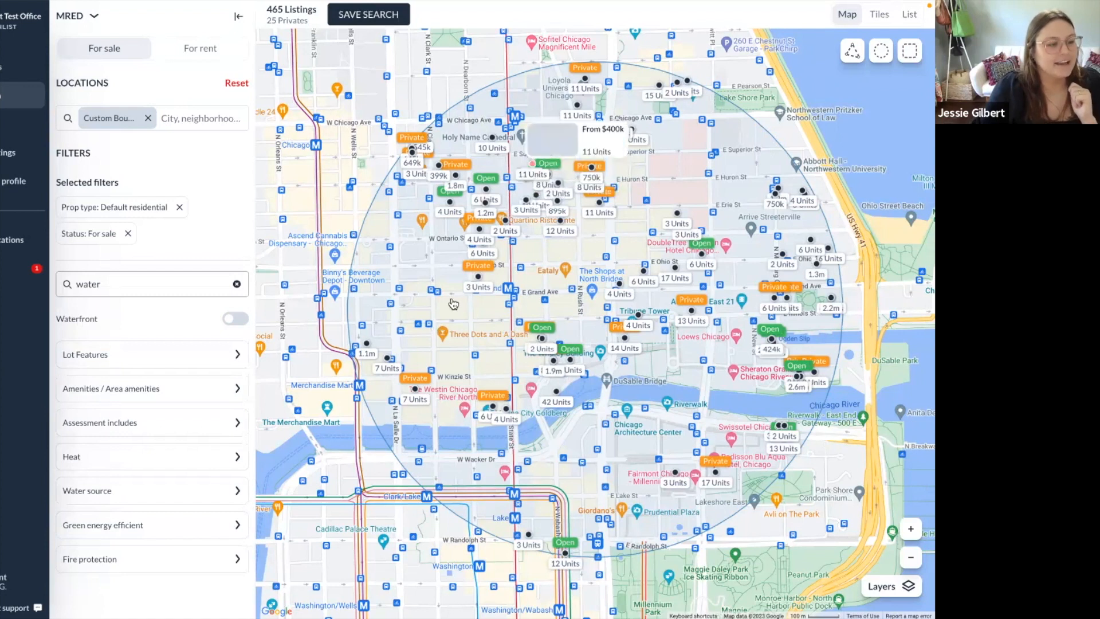
Save the downtown circle search to your own feed as 'Taylor's Search DT', including current listings.
click(387, 17)
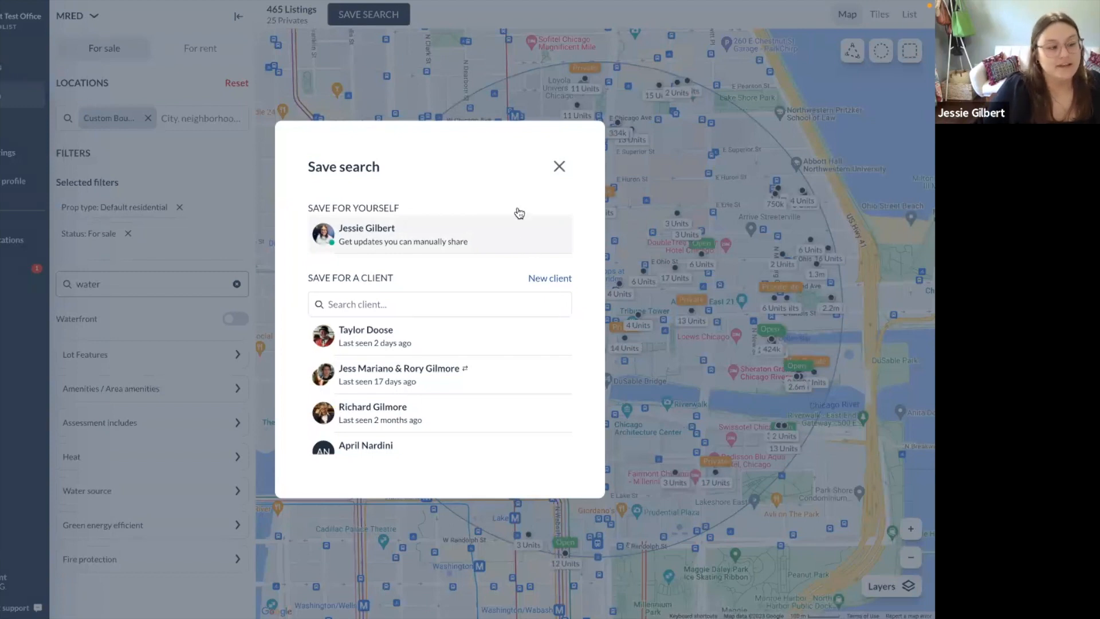
click(467, 241)
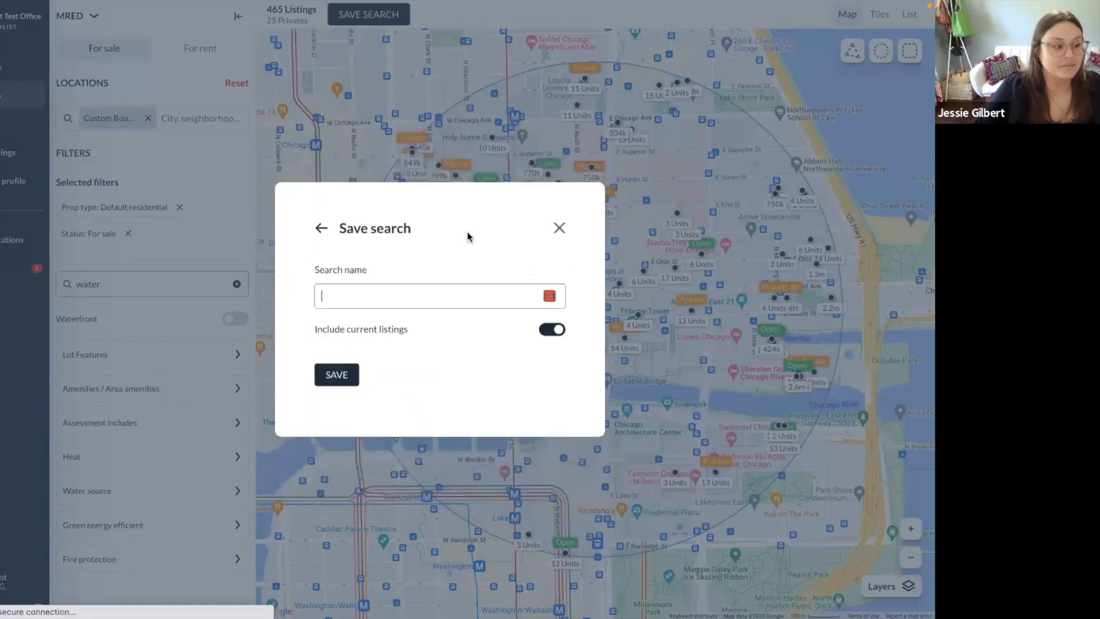
text(Taylor)
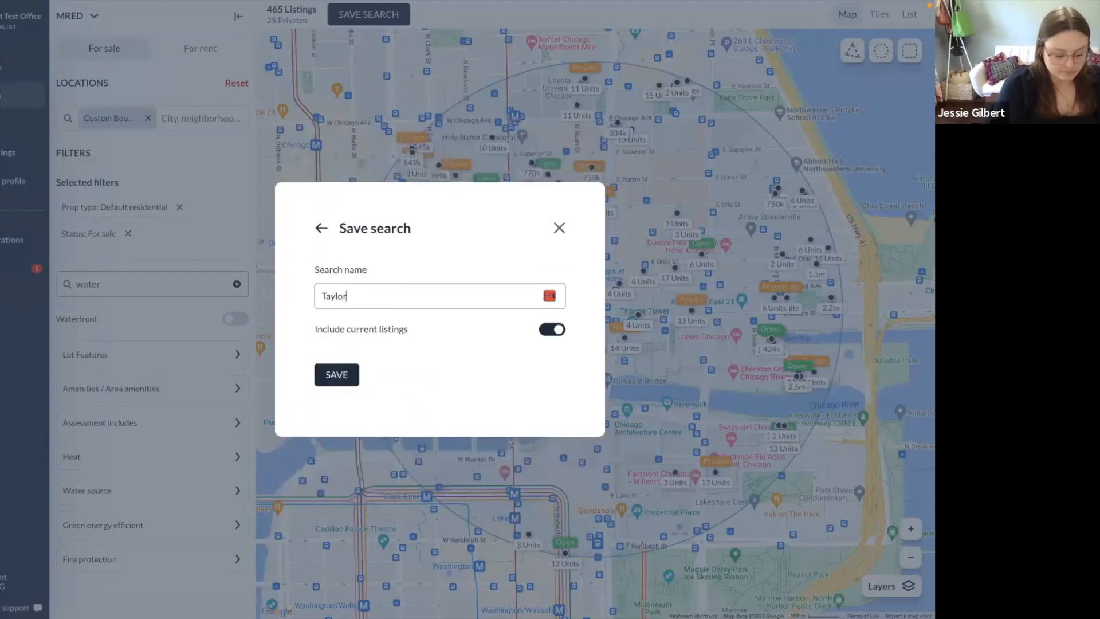
text('s Search DT)
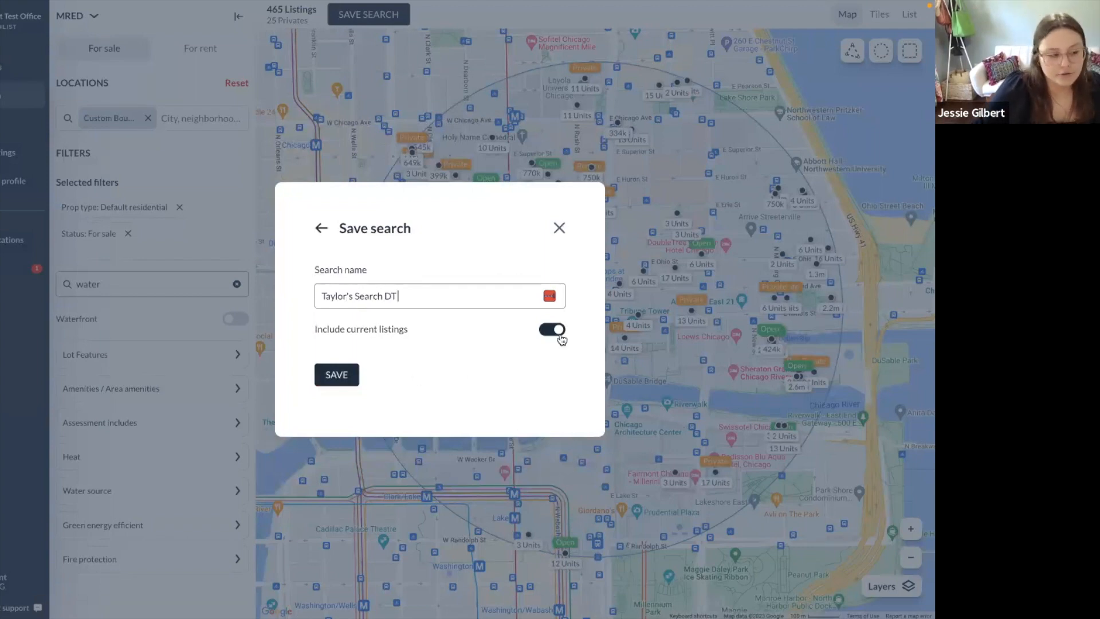
click(337, 378)
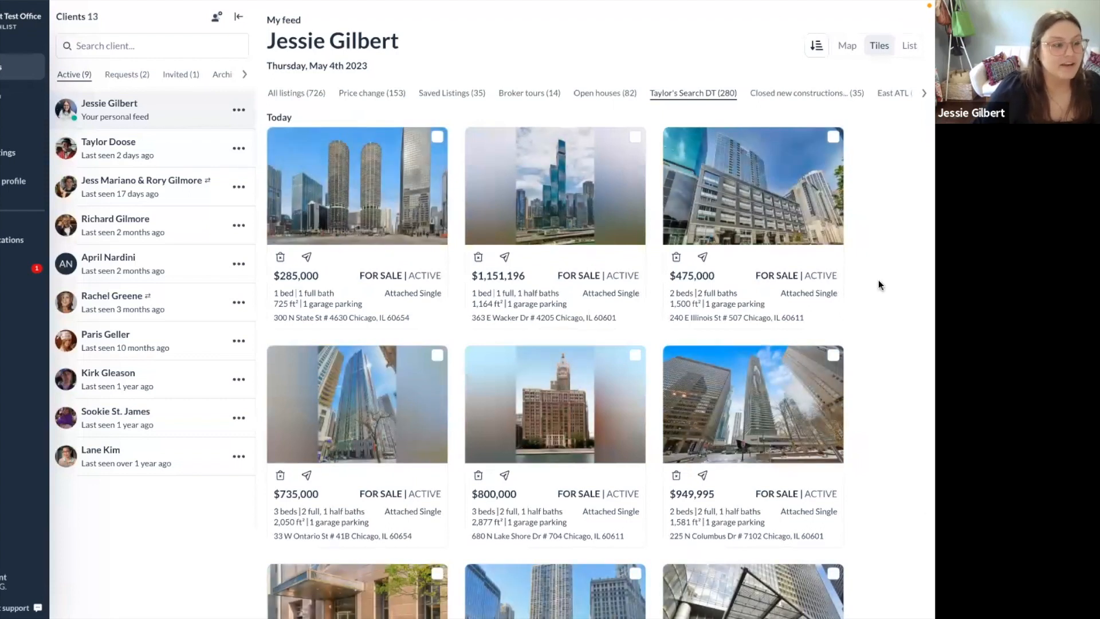
Select the $285,000, $1,151,196, $800,000, $1,550,000 and $1,195,000 listings.
click(438, 138)
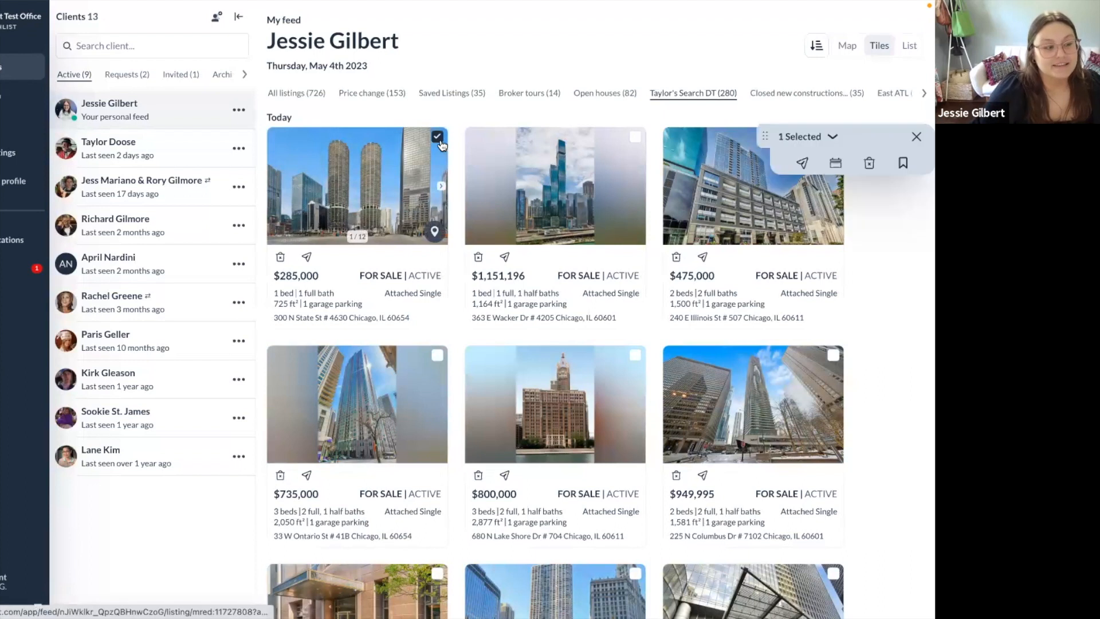
click(634, 136)
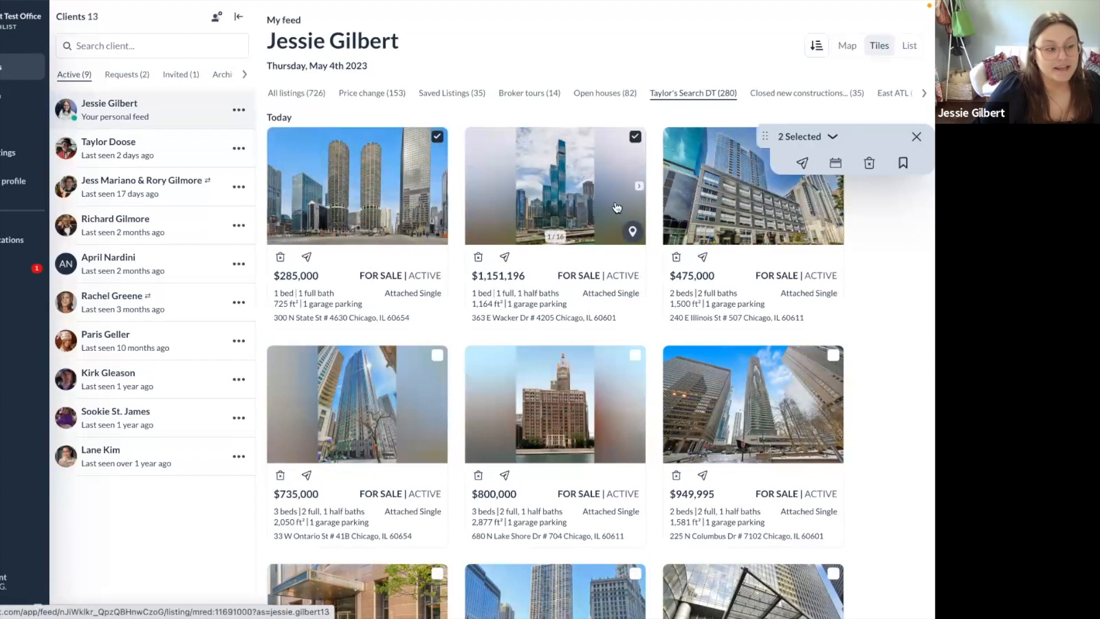
click(639, 404)
click(638, 404)
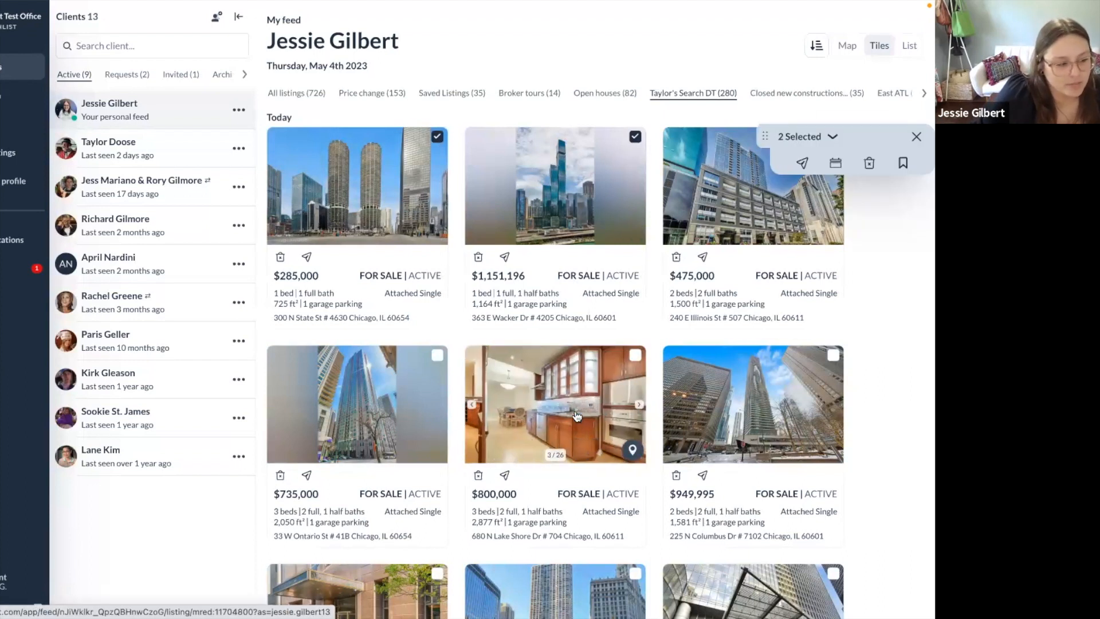
click(633, 356)
scroll(459, 363, down, 4)
click(439, 362)
click(833, 361)
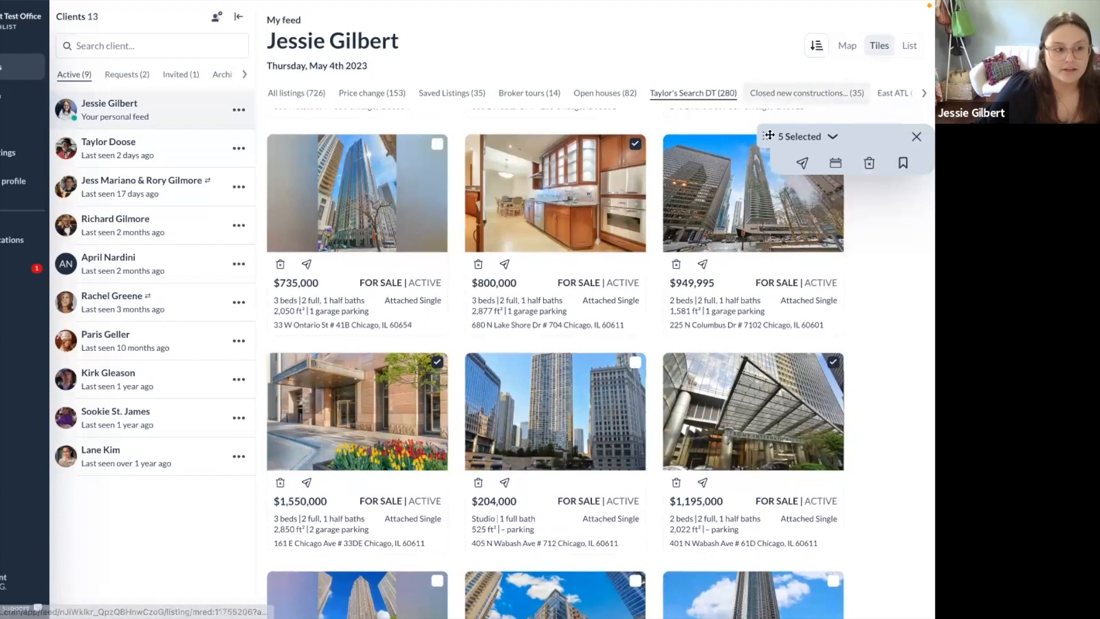
Reposition and expand the 5 Selected panel to show the picked listings.
drag(781, 154, 767, 330)
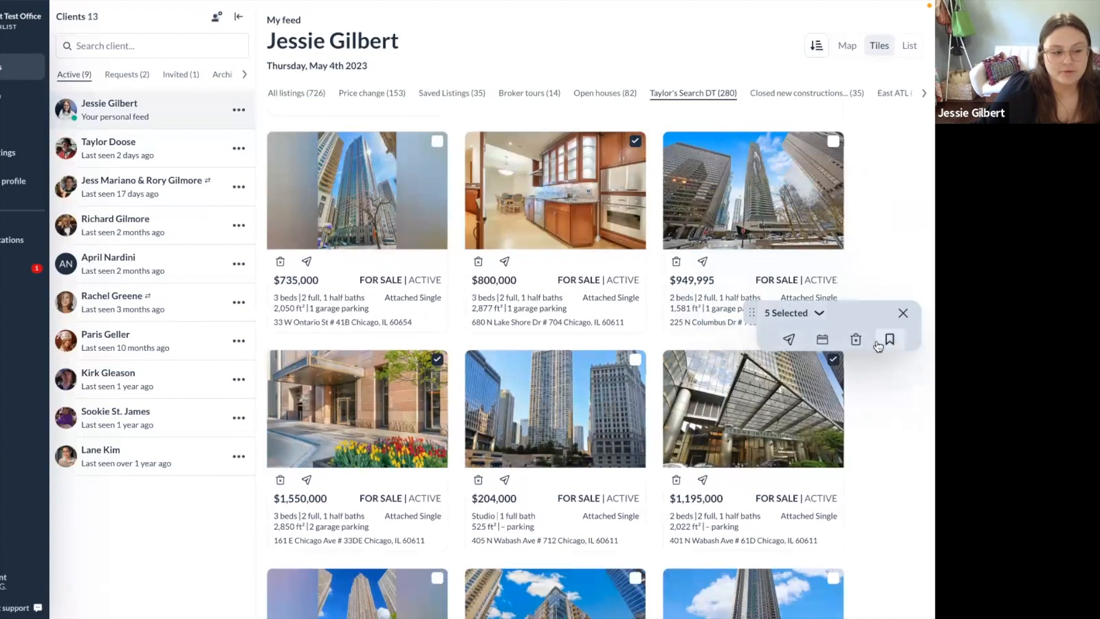
click(820, 313)
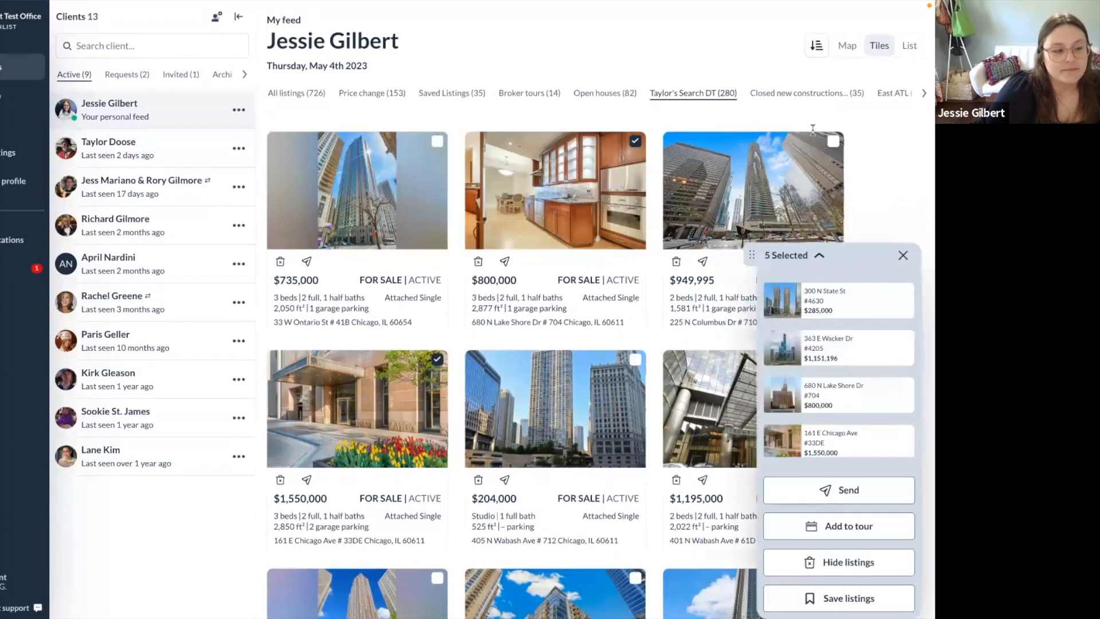
drag(751, 255, 705, 148)
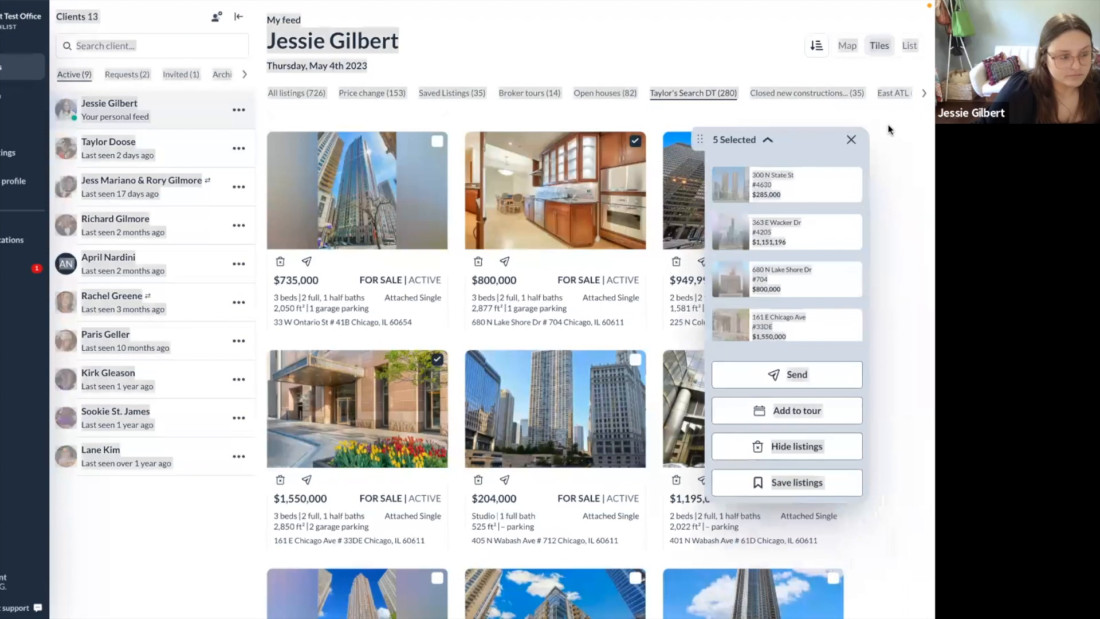
Send the five picked listings to the chosen client with 'These are a few good listings!'.
click(817, 375)
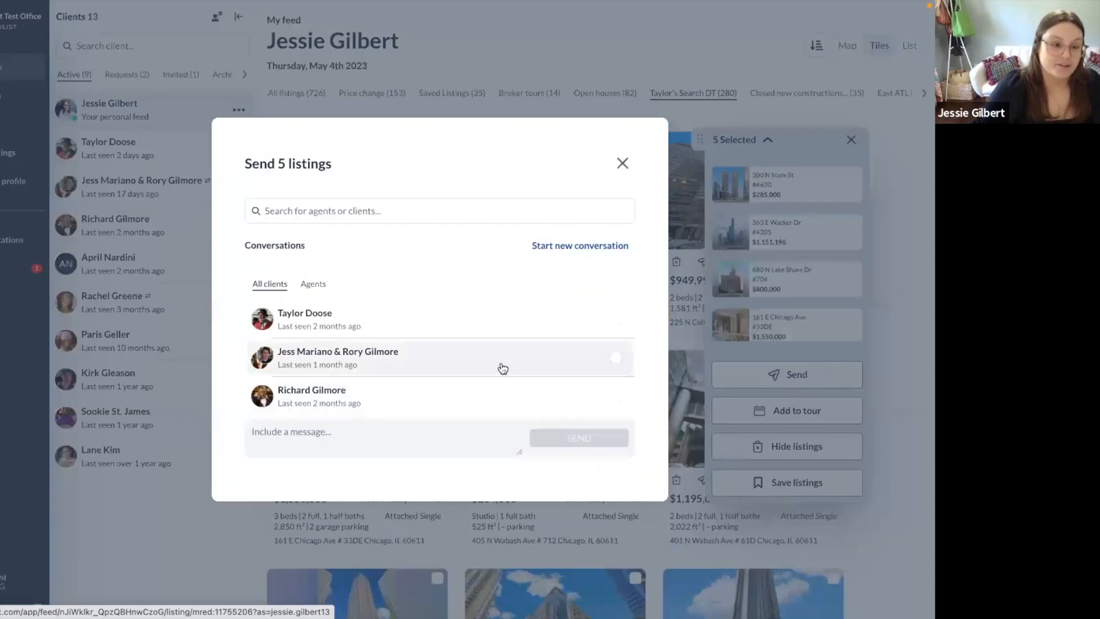
scroll(383, 367, down, 2)
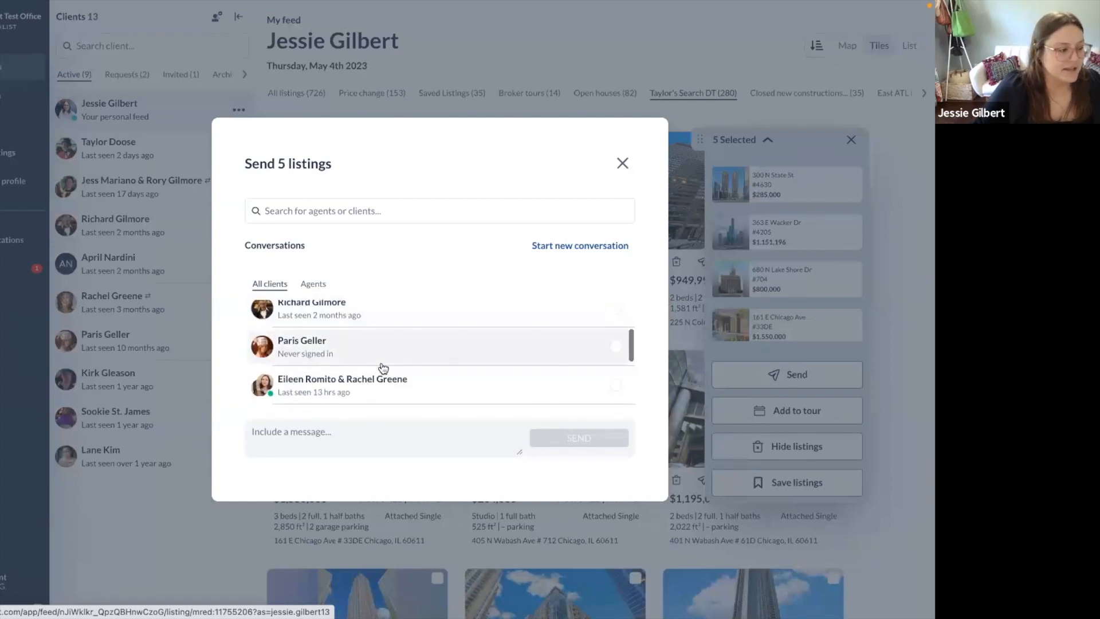
click(361, 358)
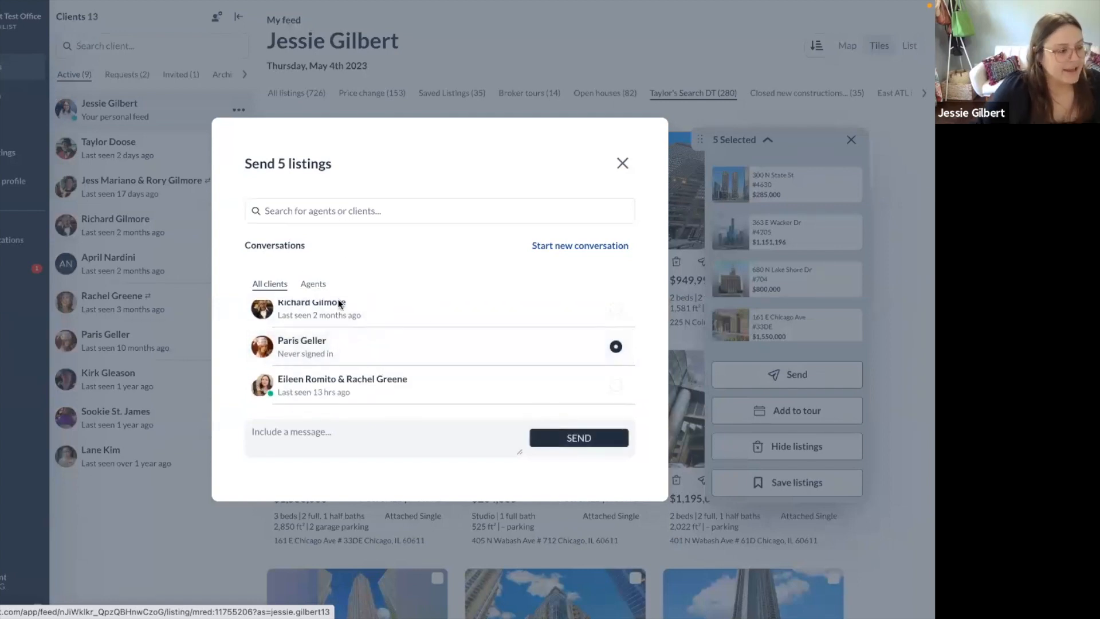
click(385, 434)
text(These are a few g)
text(ood liostigns!)
key(BackSpace)
key(BackSpace)
key(BackSpace)
key(BackSpace)
key(BackSpace)
key(BackSpace)
key(BackSpace)
key(BackSpace)
text(stings!)
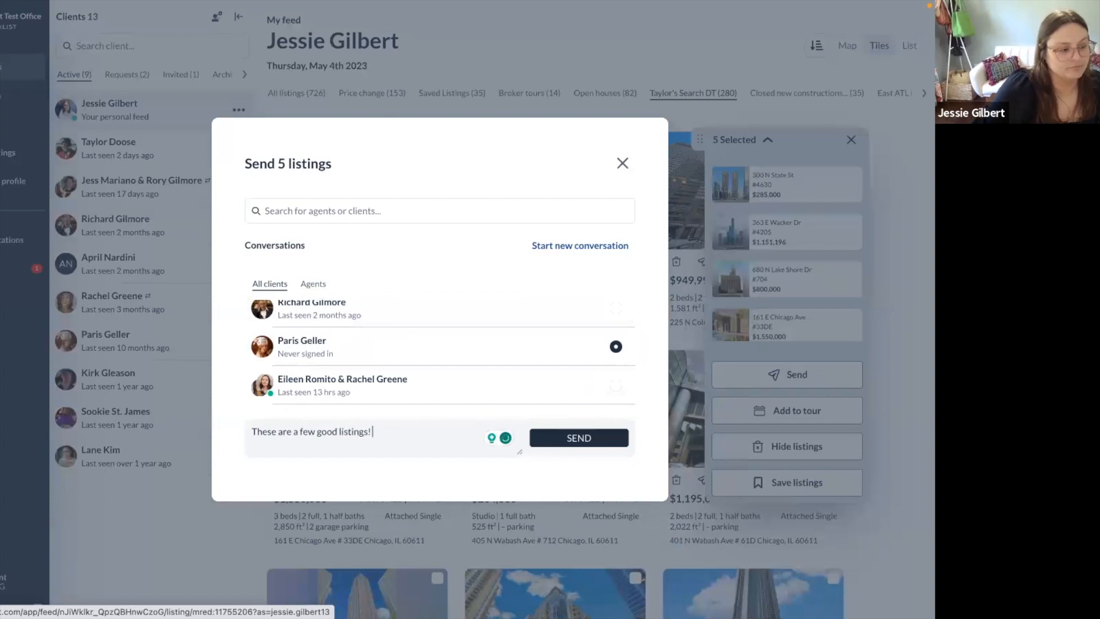
click(602, 444)
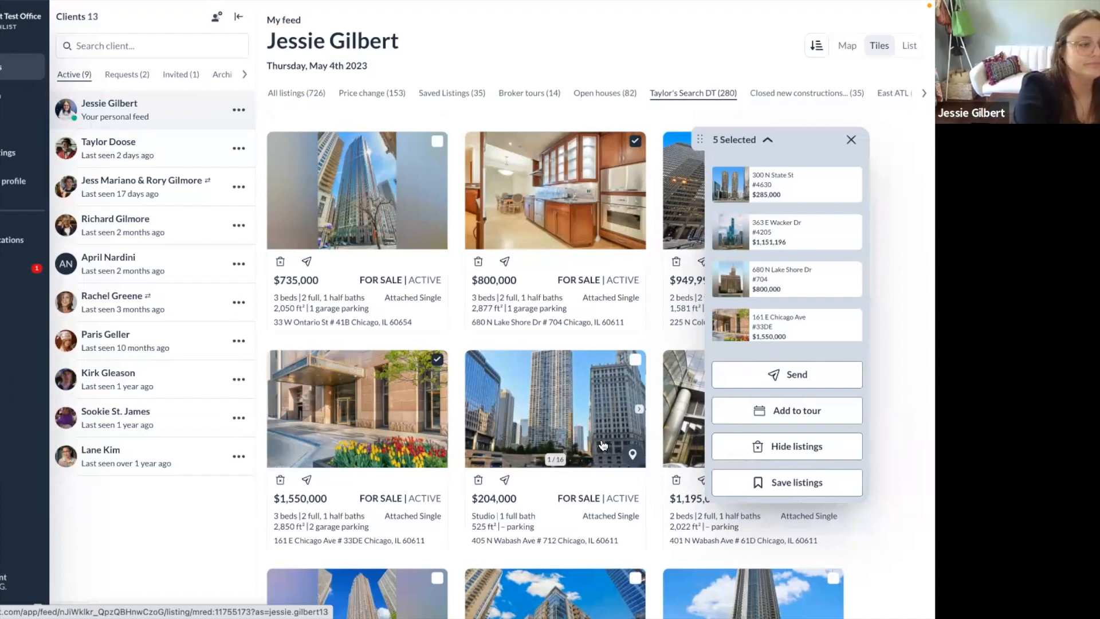
key(ctrl+Left)
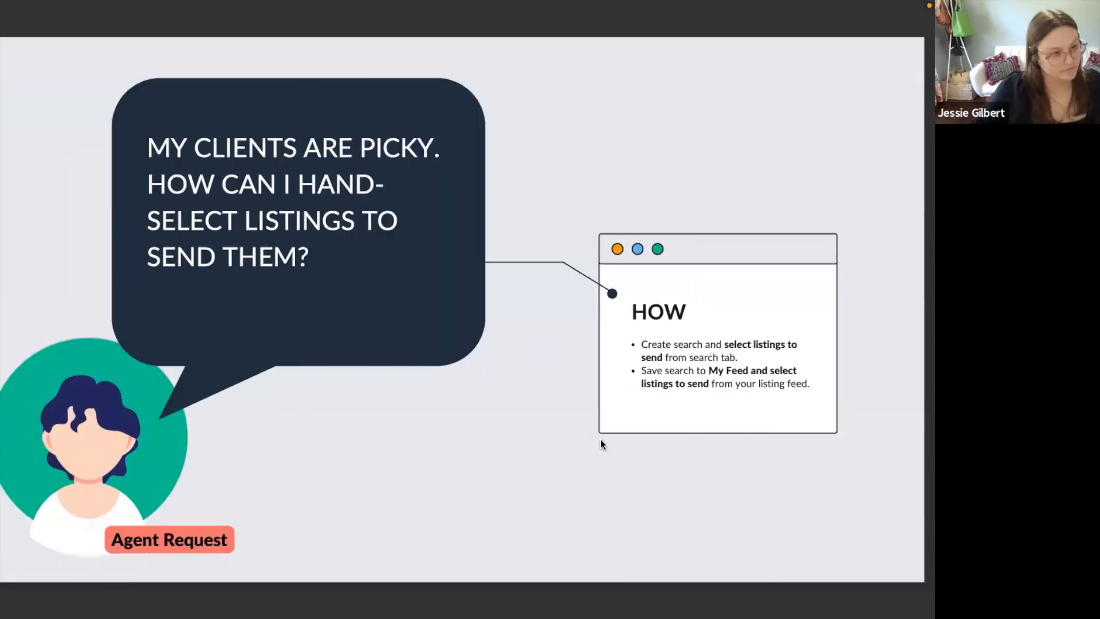
key(Right)
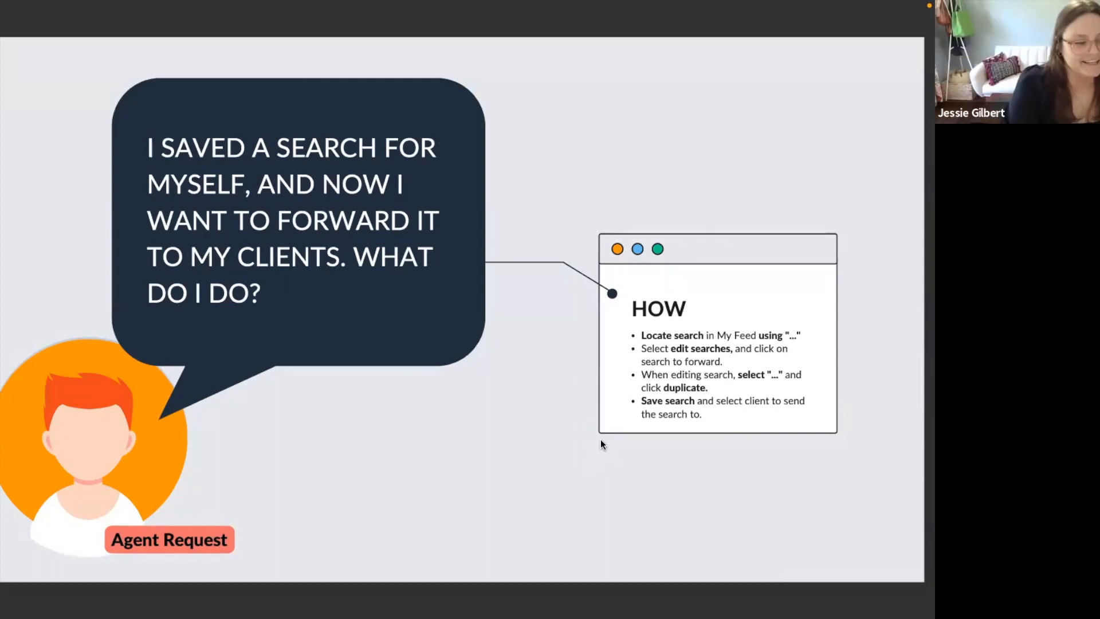
key(Right)
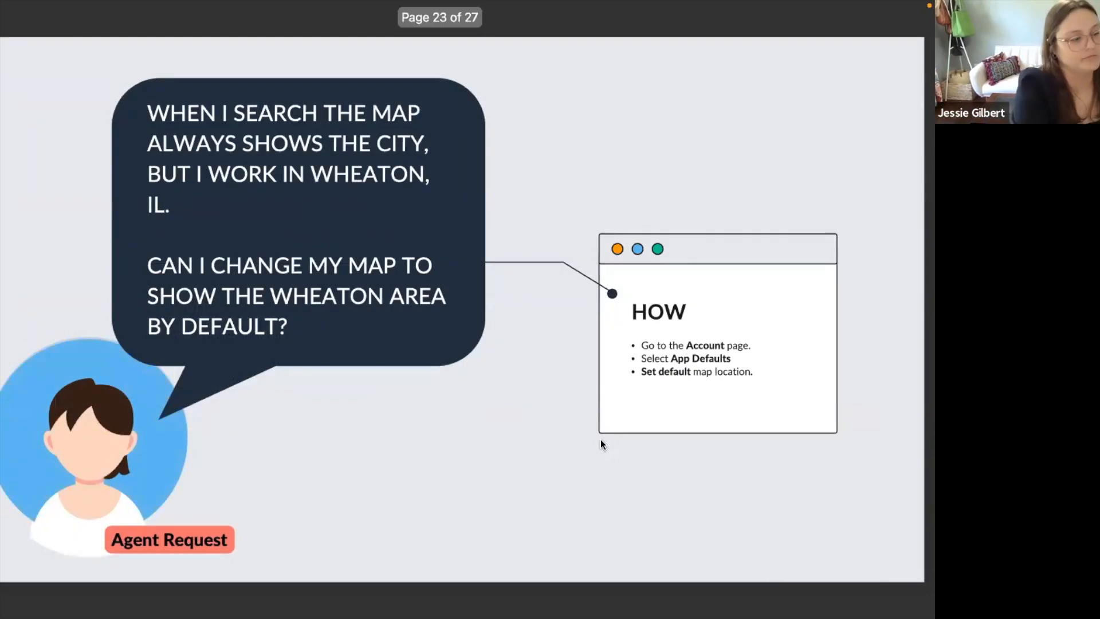
key(Escape)
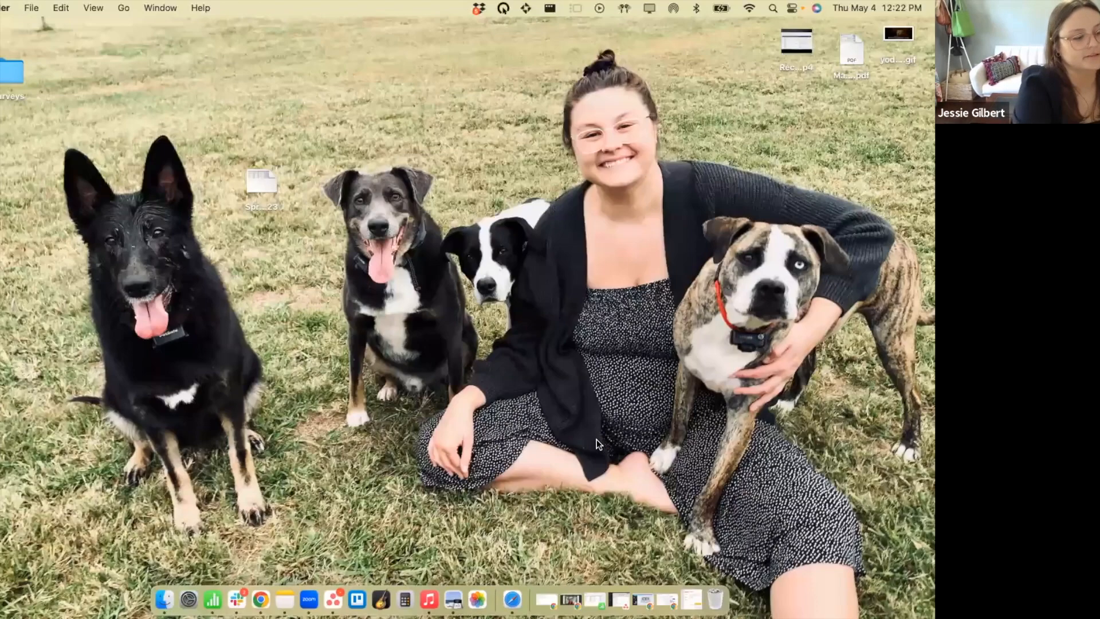
key(ctrl+Right)
key(ctrl+Right)
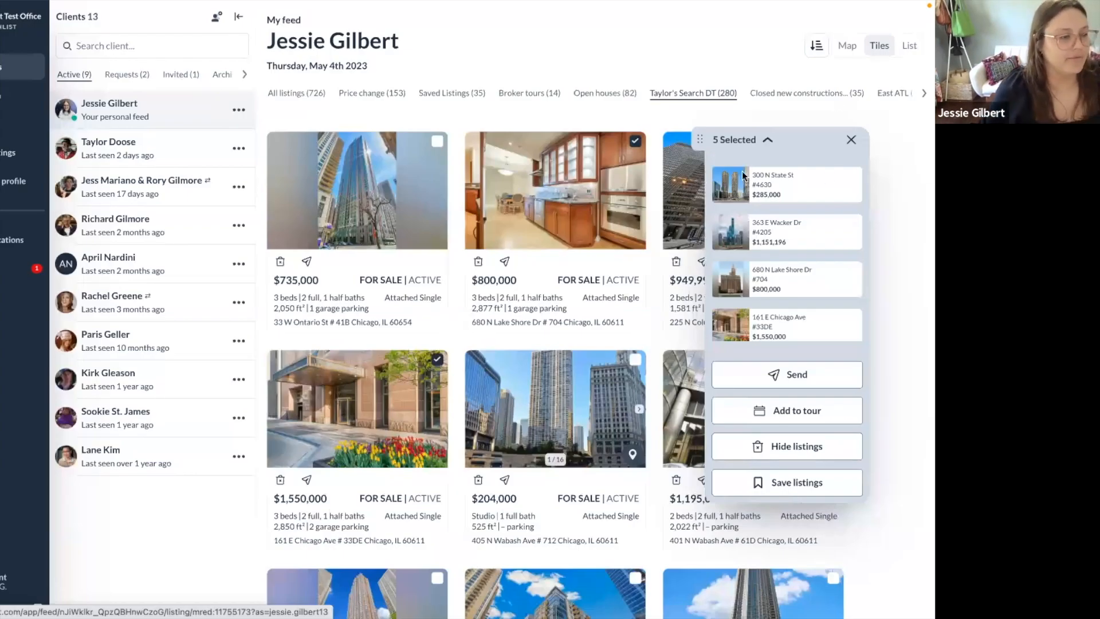
Discard the five-listing selection and bring up your personal feed's options menu.
click(851, 140)
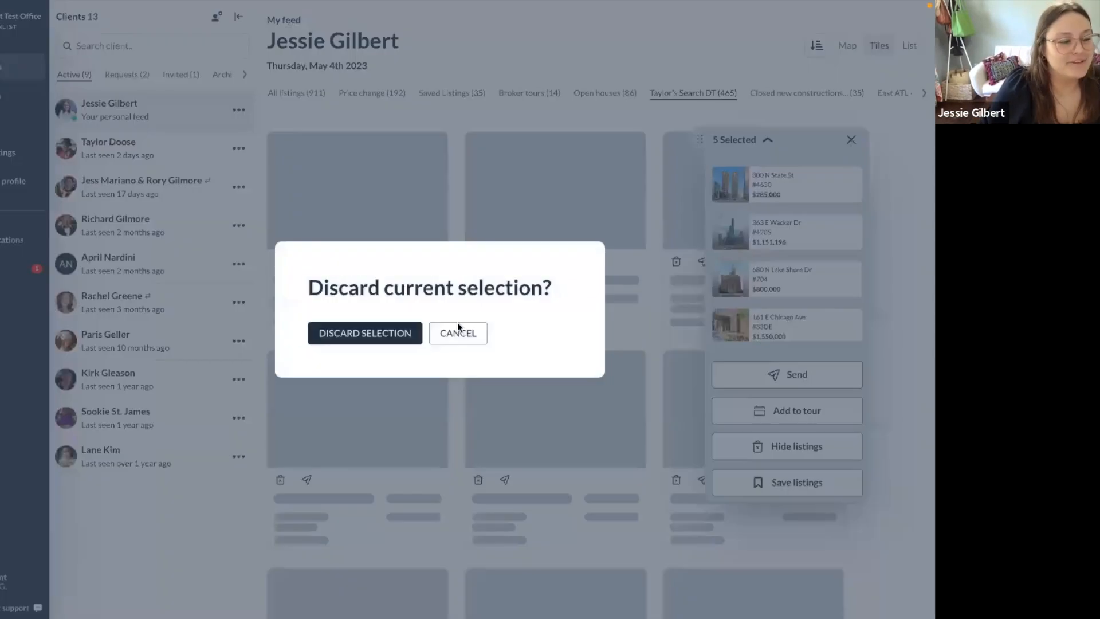
click(418, 332)
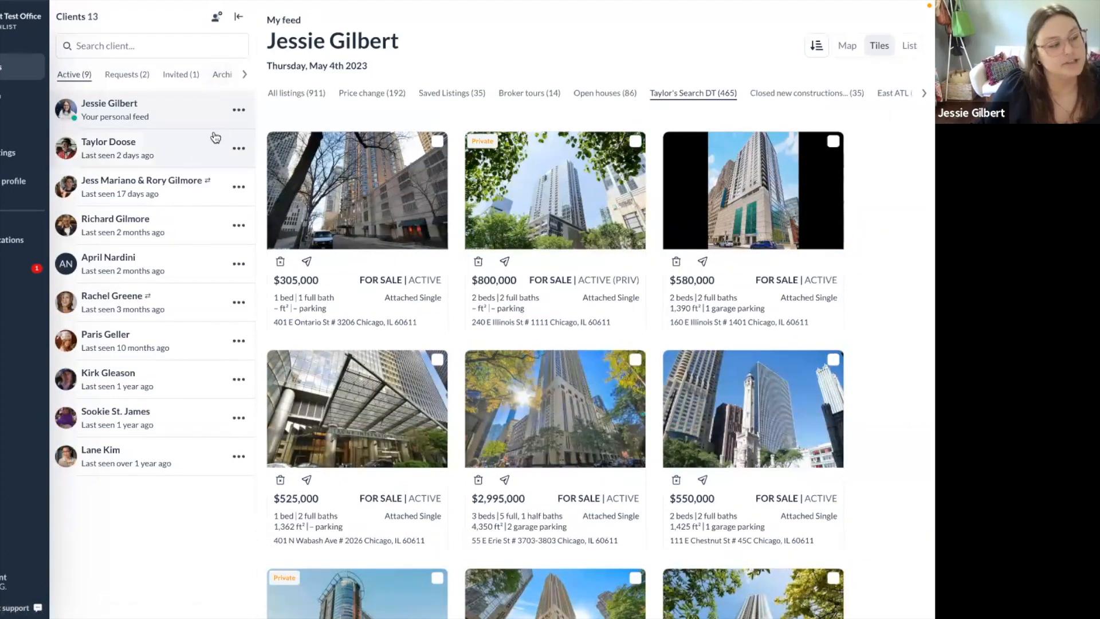
click(236, 112)
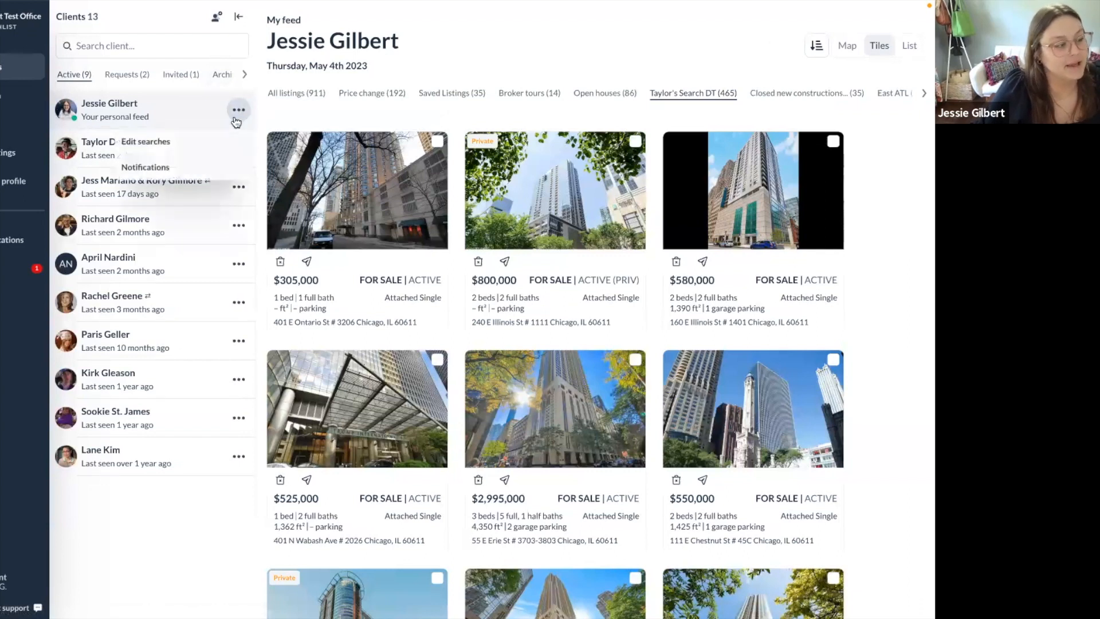
Duplicate Taylor's Search DT from Edit searches as a new unsaved copy with the same area.
click(204, 143)
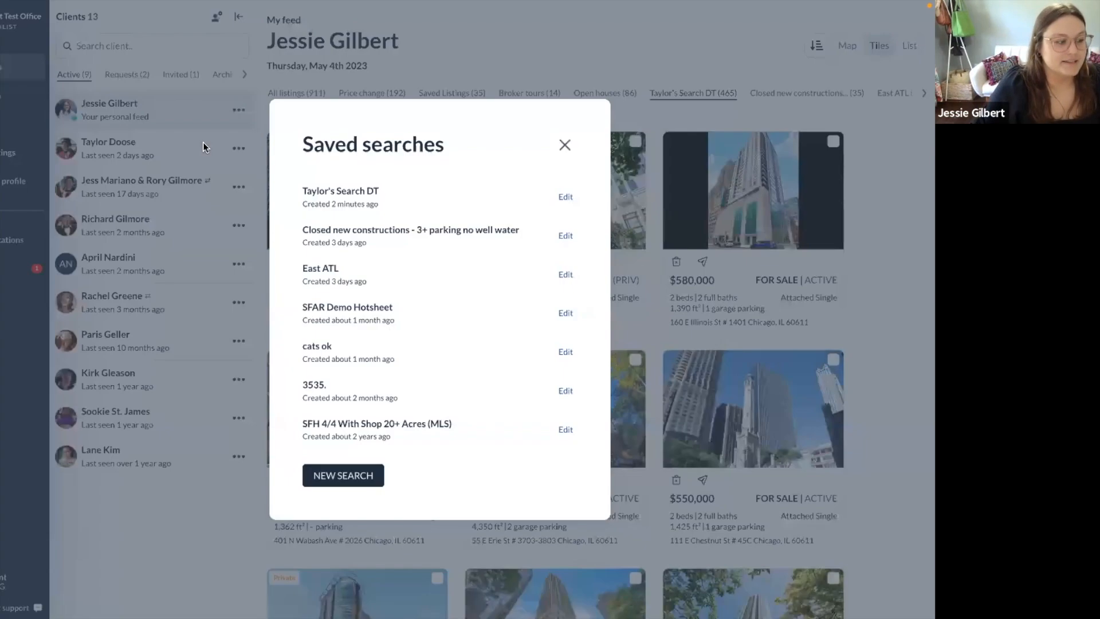
click(417, 204)
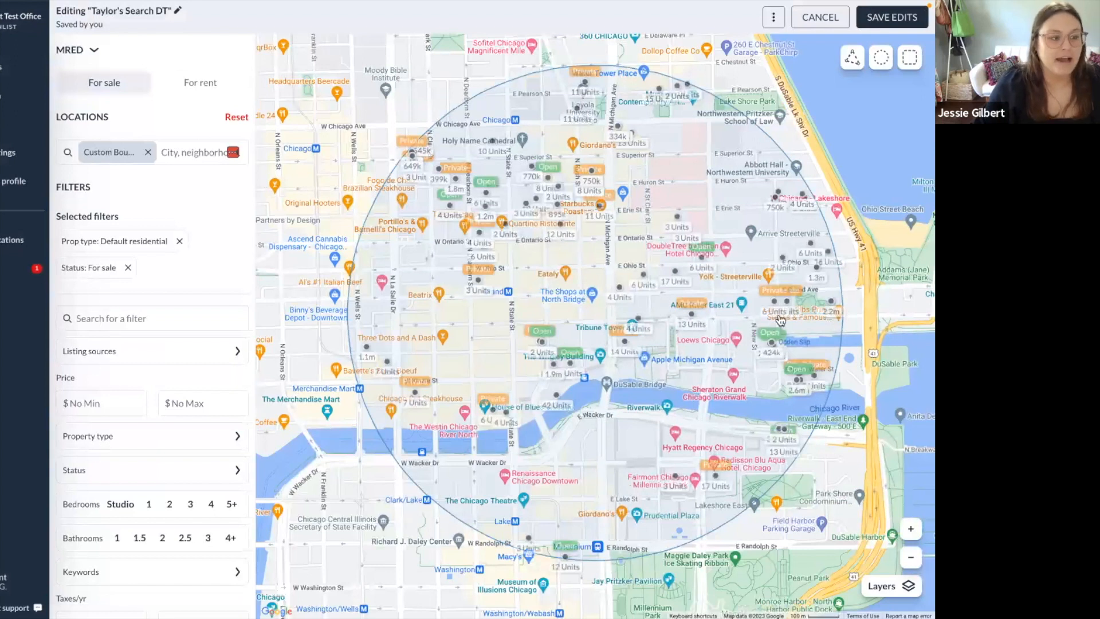
click(774, 18)
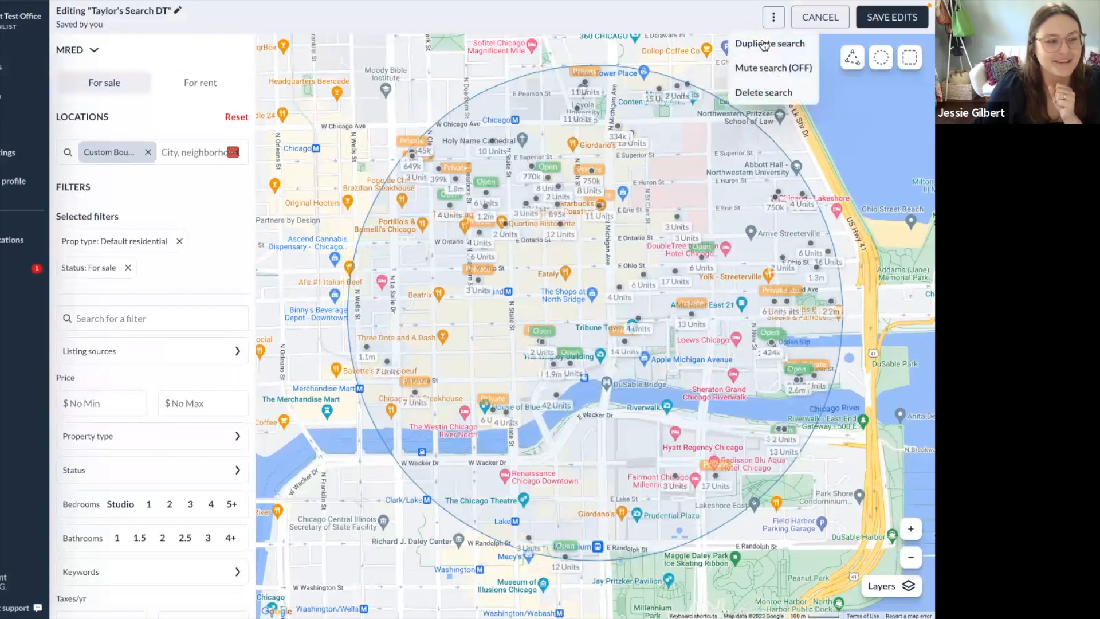
click(756, 54)
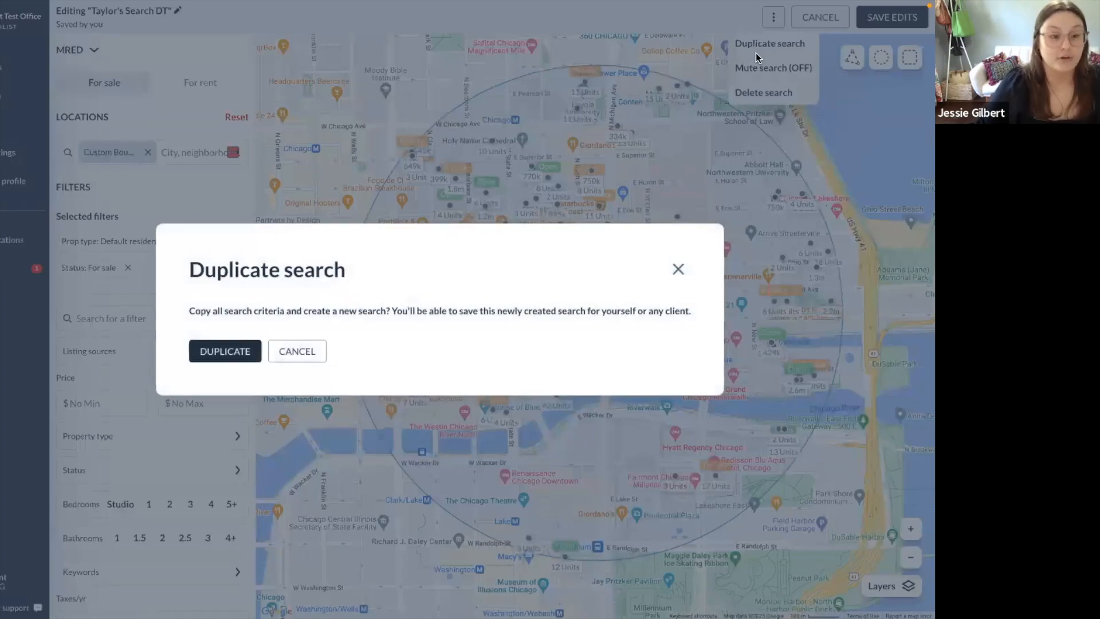
click(236, 352)
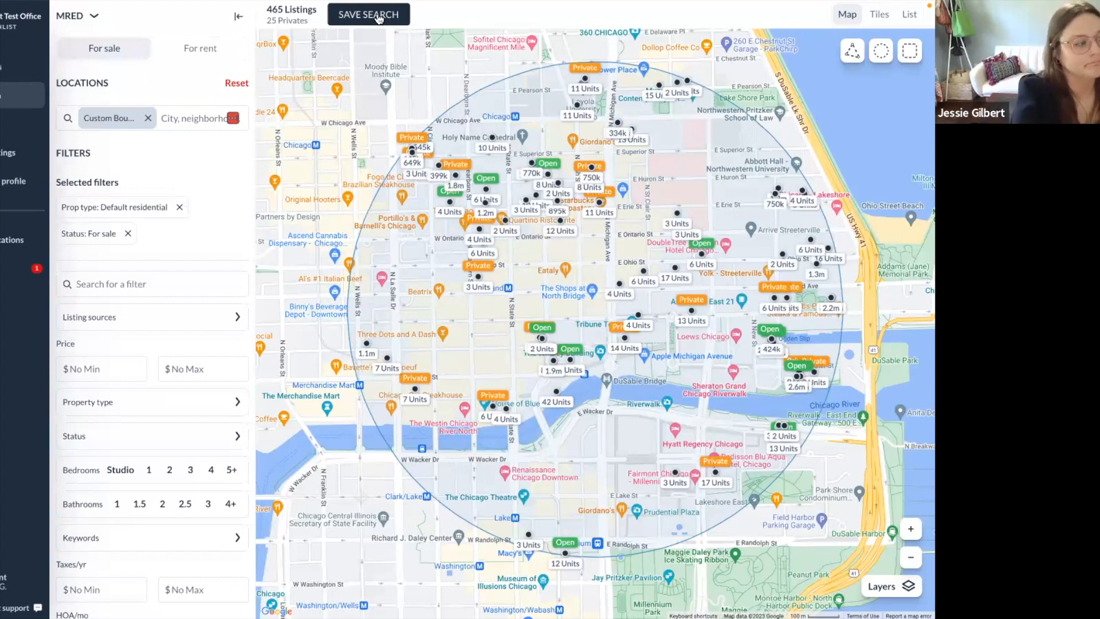
key(ctrl+Left)
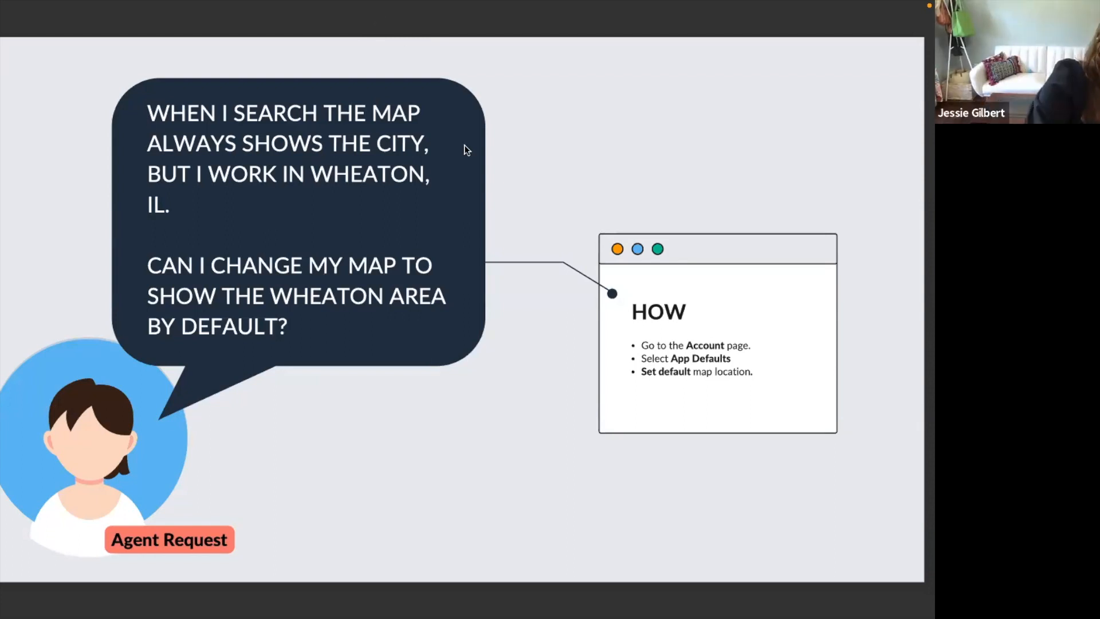
key(ctrl+Right)
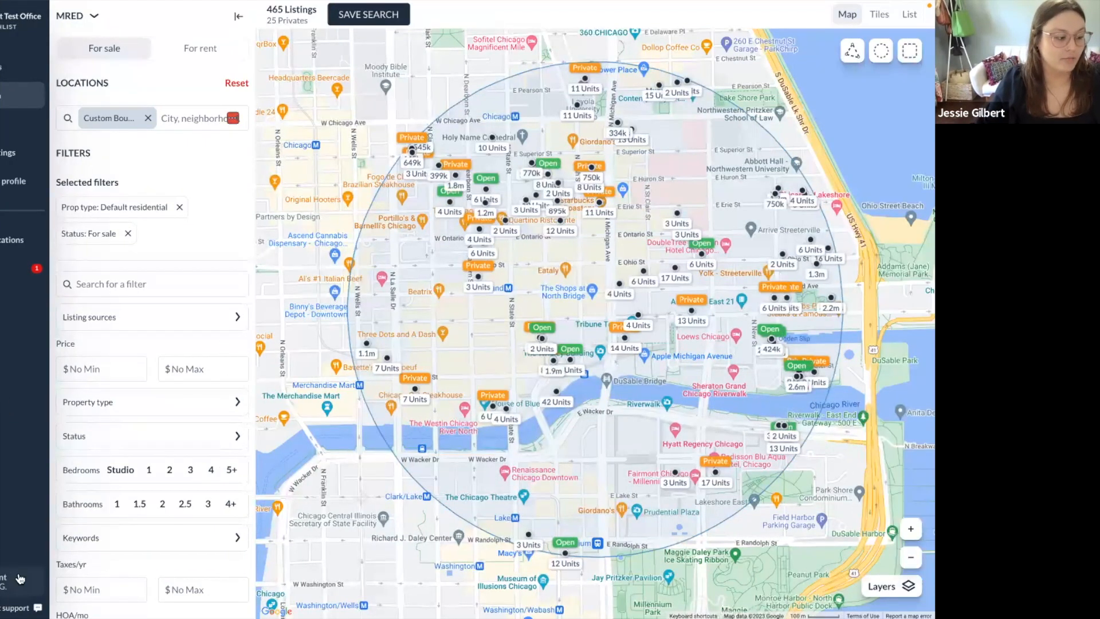
Open the Default map location editor under Account's App defaults settings.
click(23, 580)
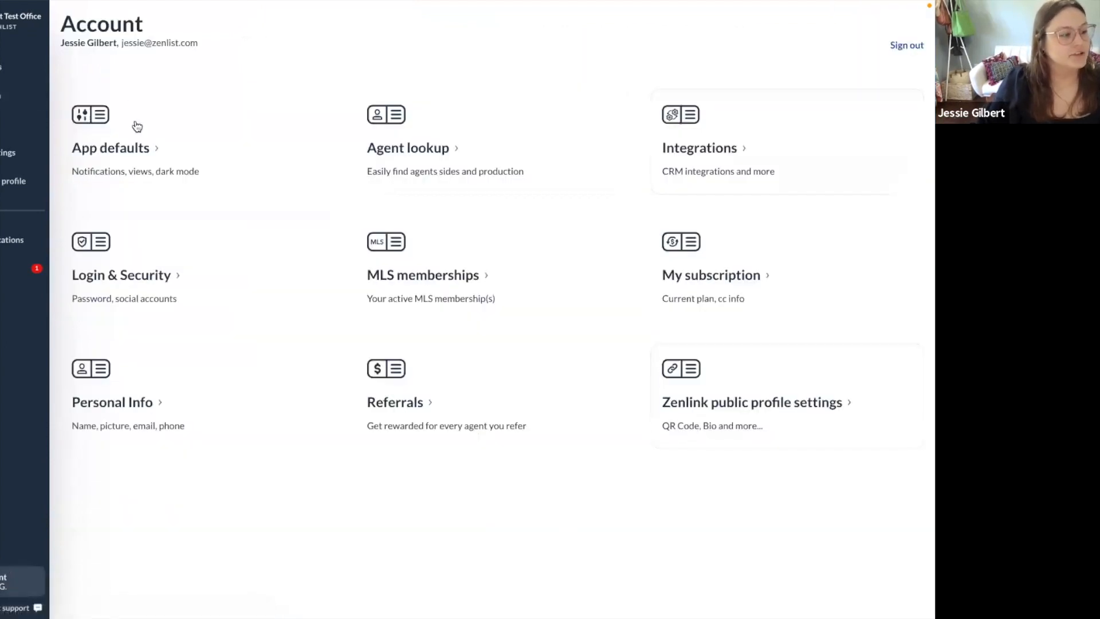
click(228, 159)
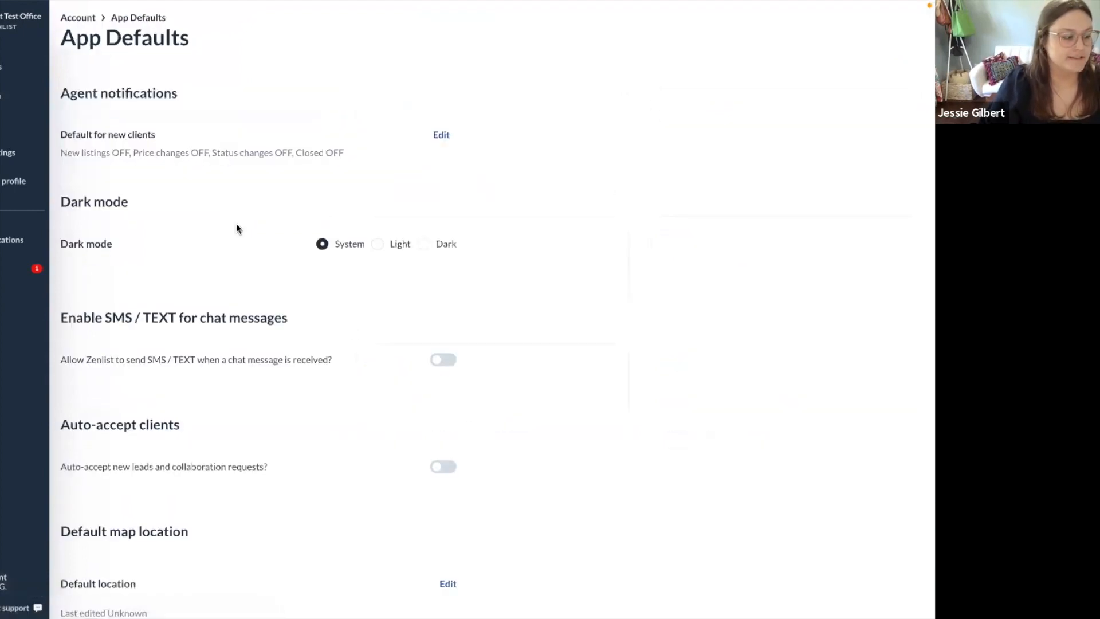
scroll(356, 333, down, 1)
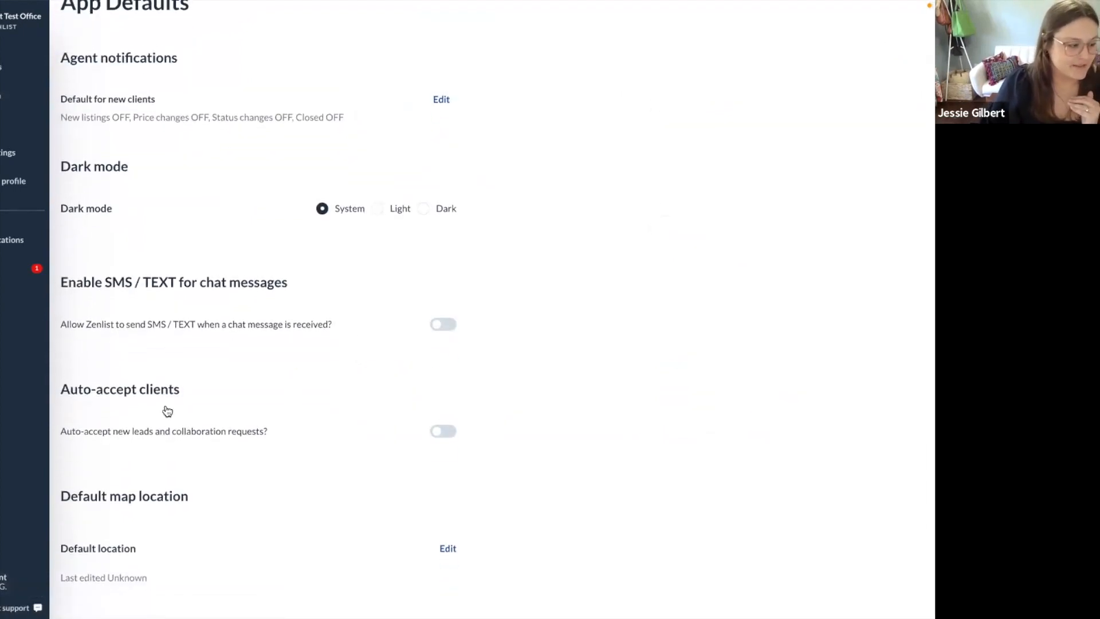
drag(61, 479, 412, 580)
click(613, 590)
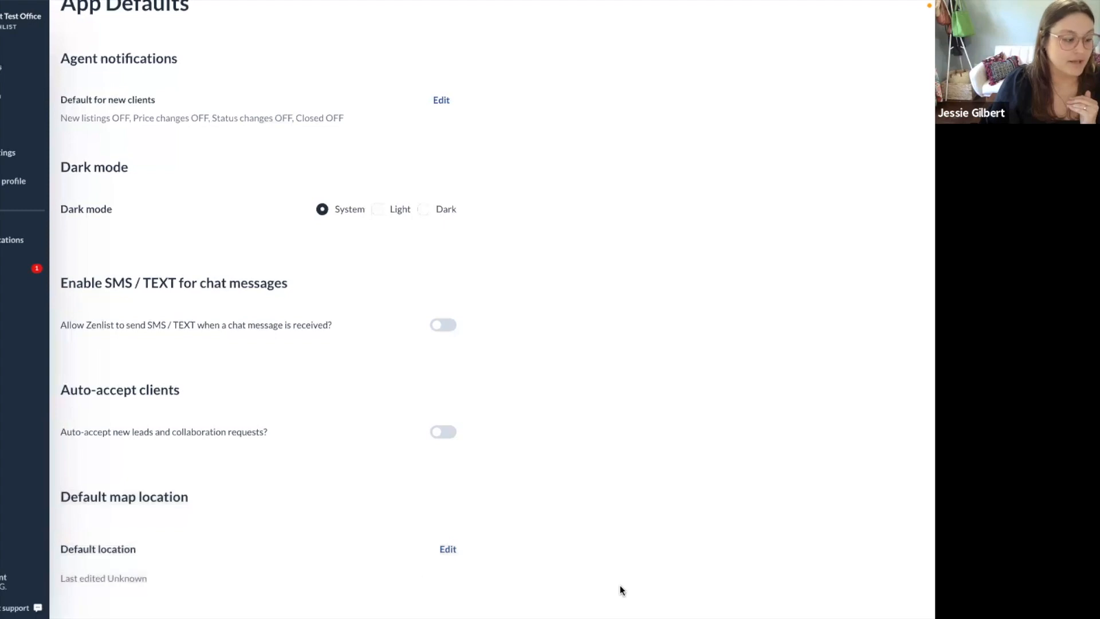
click(448, 549)
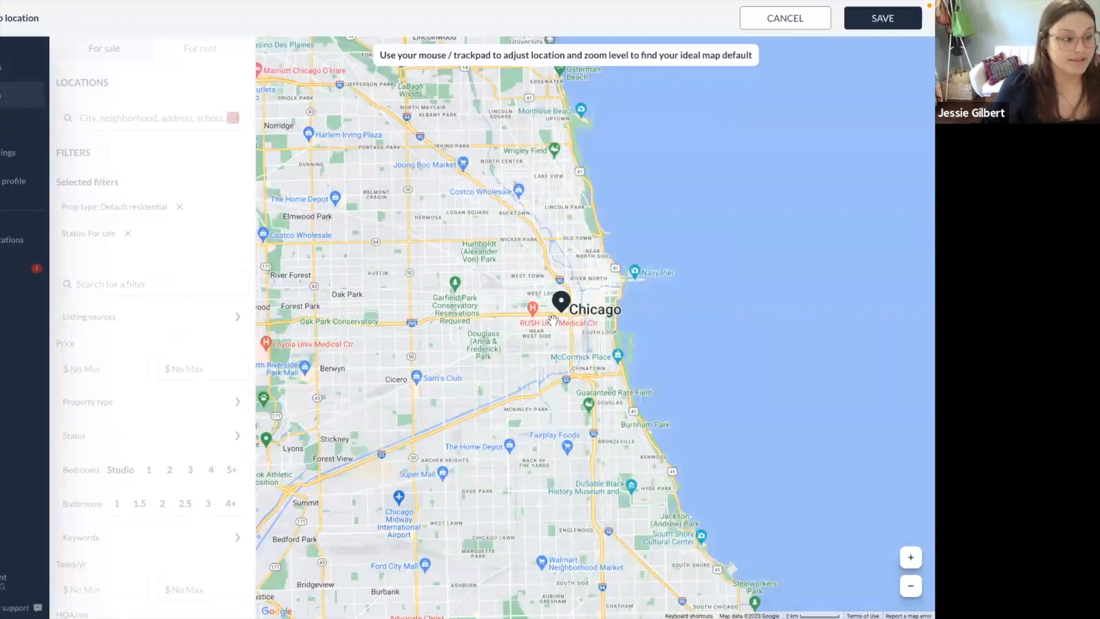
Pan the default map west to centre on St. Charles and Geneva, and save it.
drag(395, 365, 681, 372)
drag(401, 252, 577, 409)
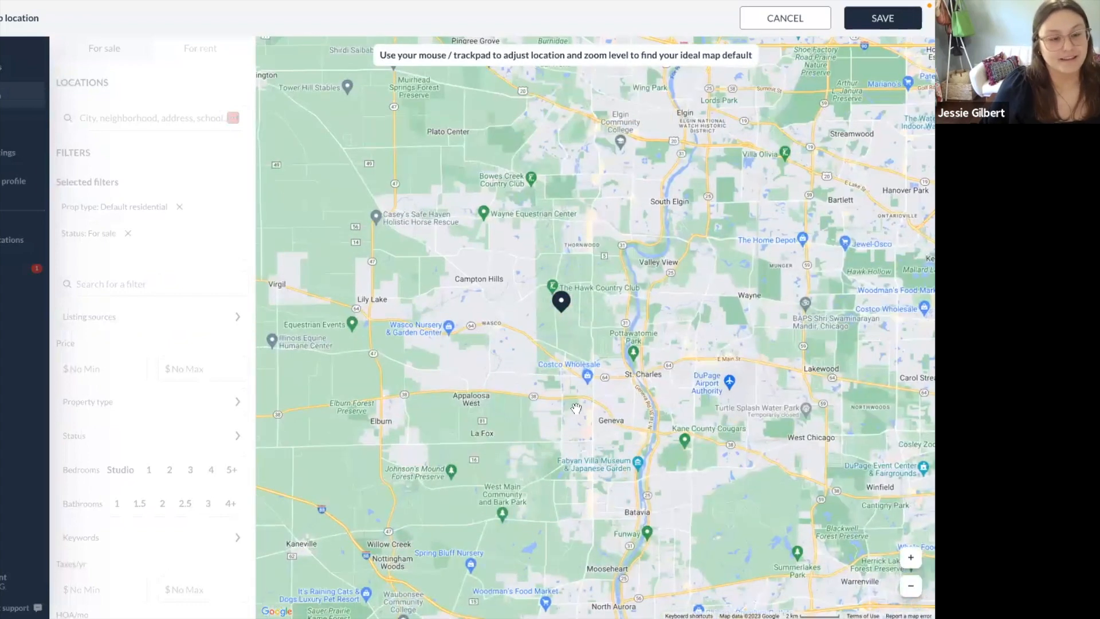
drag(511, 354, 537, 406)
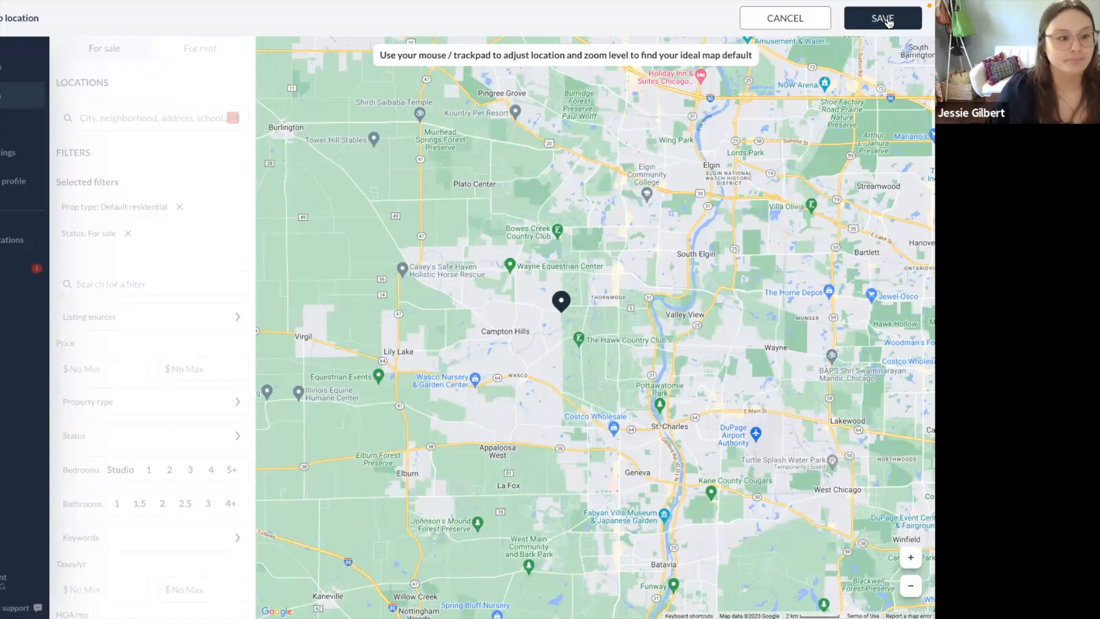
click(803, 23)
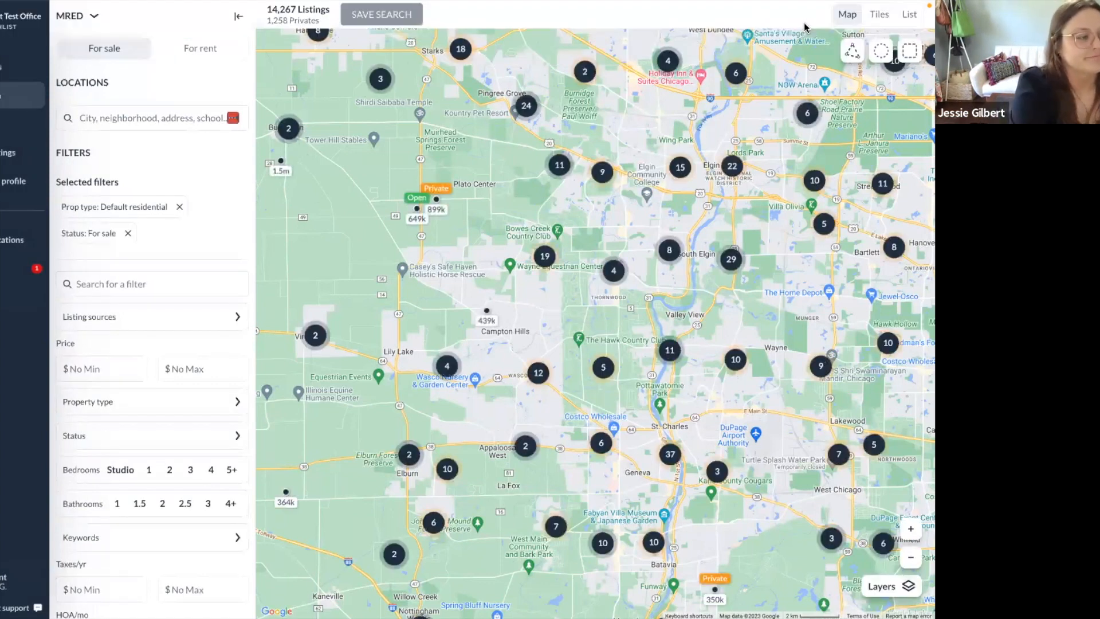